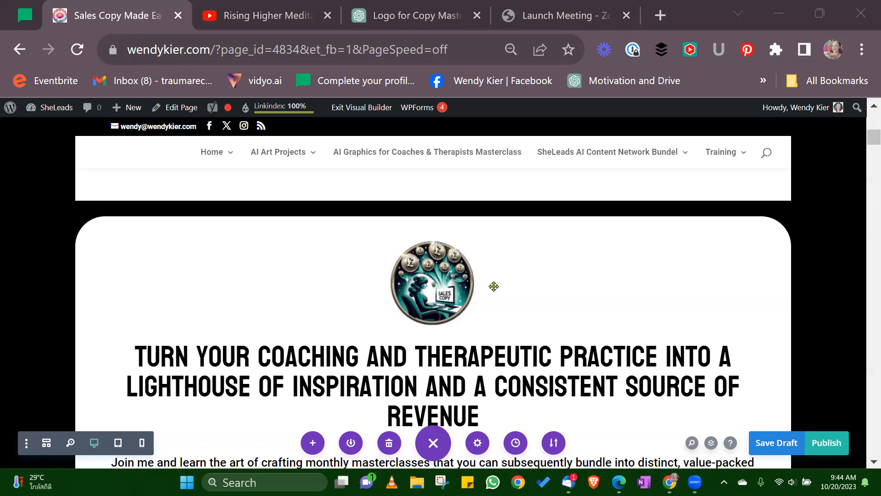
Review the masterclass sales page with its round logo, headline and introductory copy in the page builder
{"action": "scroll", "coordinate": [824, 258], "scroll_direction": "down", "scroll_amount": 2}
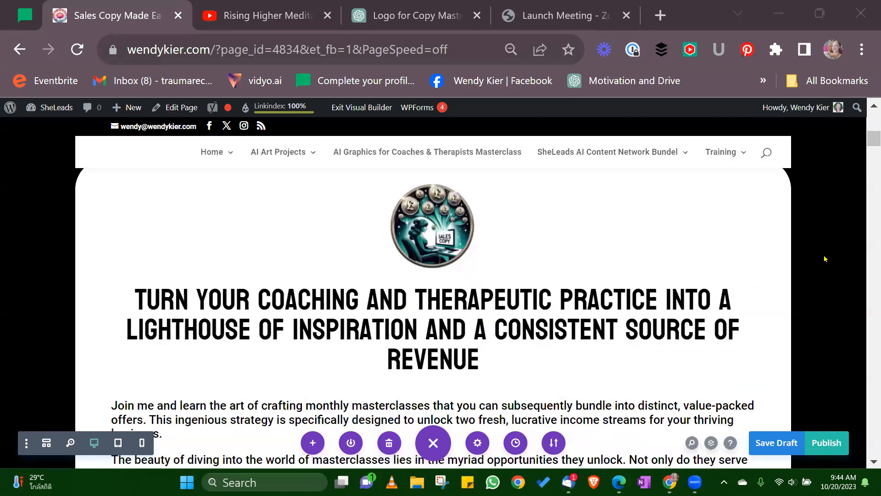
{"action": "scroll", "coordinate": [644, 308], "scroll_direction": "down", "scroll_amount": 15}
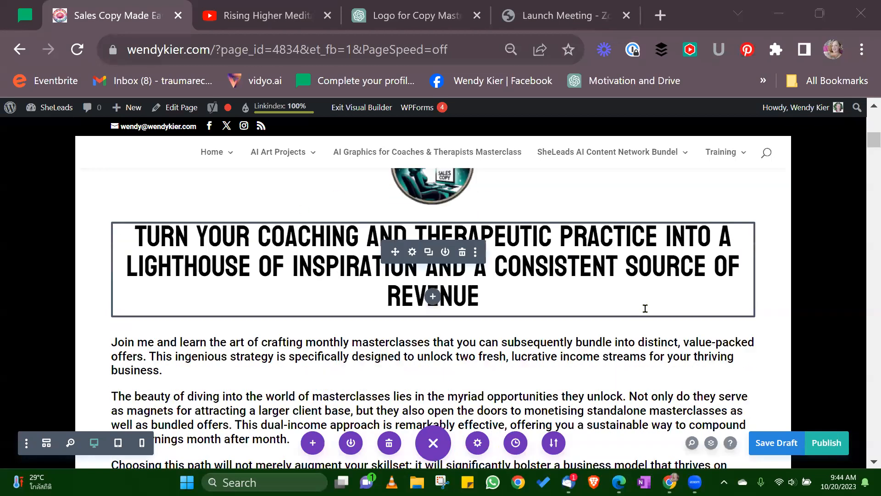
{"action": "scroll", "coordinate": [652, 310], "scroll_direction": "up", "scroll_amount": 13}
{"action": "scroll", "coordinate": [651, 310], "scroll_direction": "down", "scroll_amount": 10}
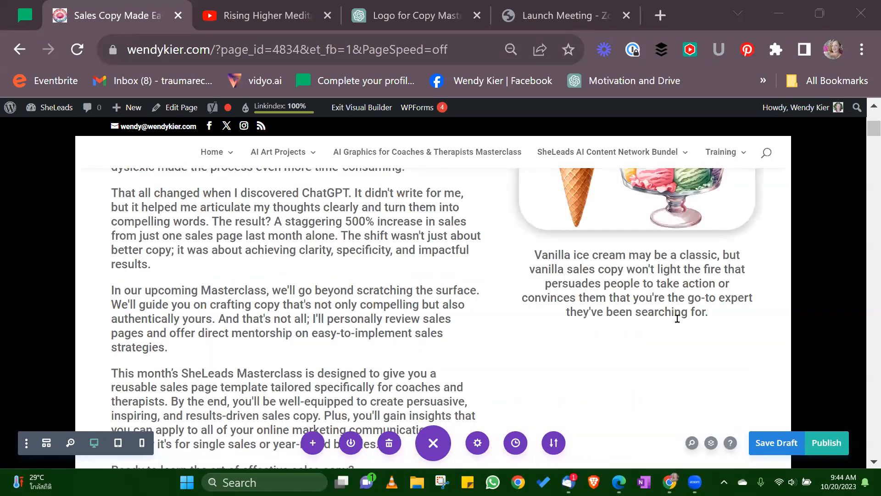
{"action": "scroll", "coordinate": [676, 315], "scroll_direction": "up", "scroll_amount": 12}
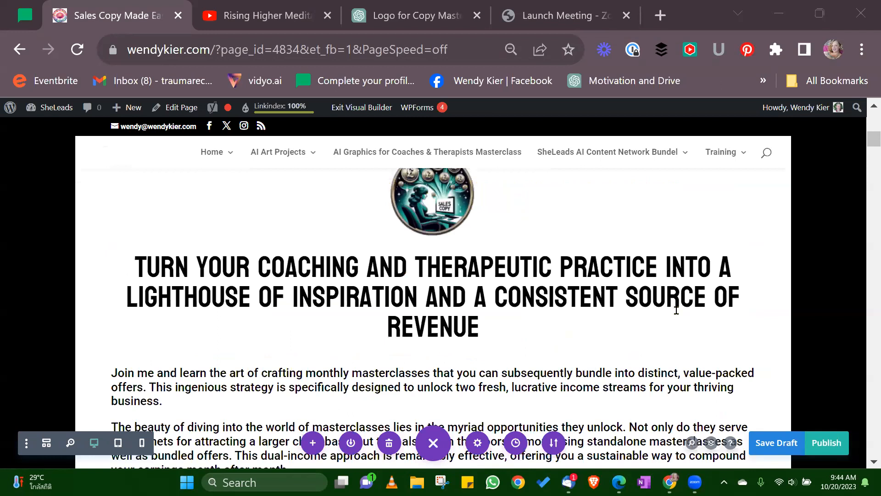
{"action": "scroll", "coordinate": [676, 302], "scroll_direction": "up", "scroll_amount": 2}
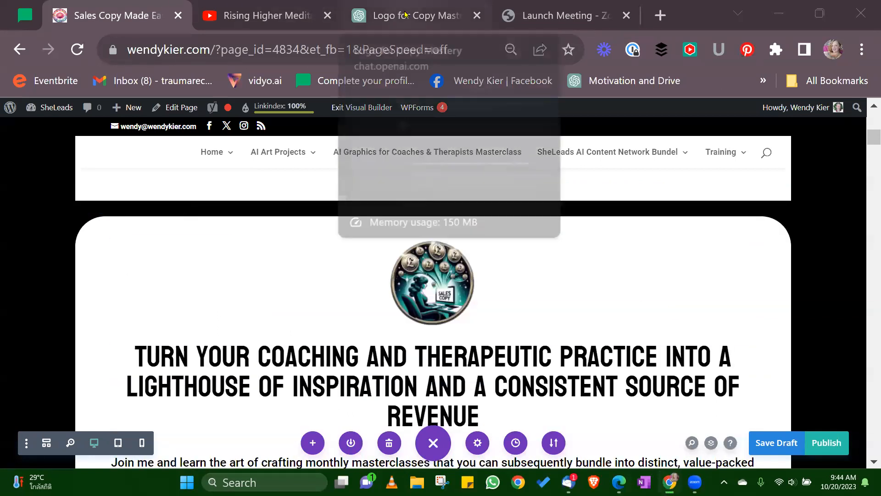
Switch to the ChatGPT logo conversation and read the initial logo prompt and the written logo description
{"action": "left_click", "coordinate": [405, 15]}
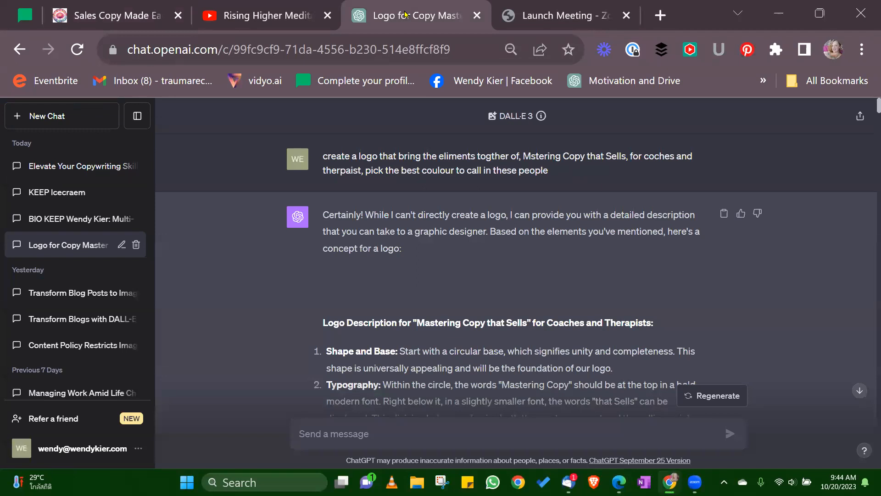
{"action": "scroll", "coordinate": [605, 270], "scroll_direction": "down", "scroll_amount": 5}
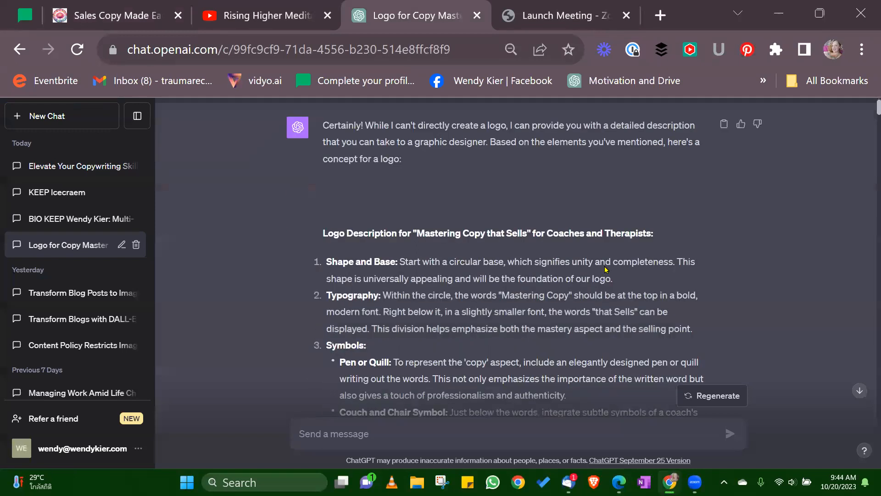
{"action": "scroll", "coordinate": [605, 270], "scroll_direction": "up", "scroll_amount": 5}
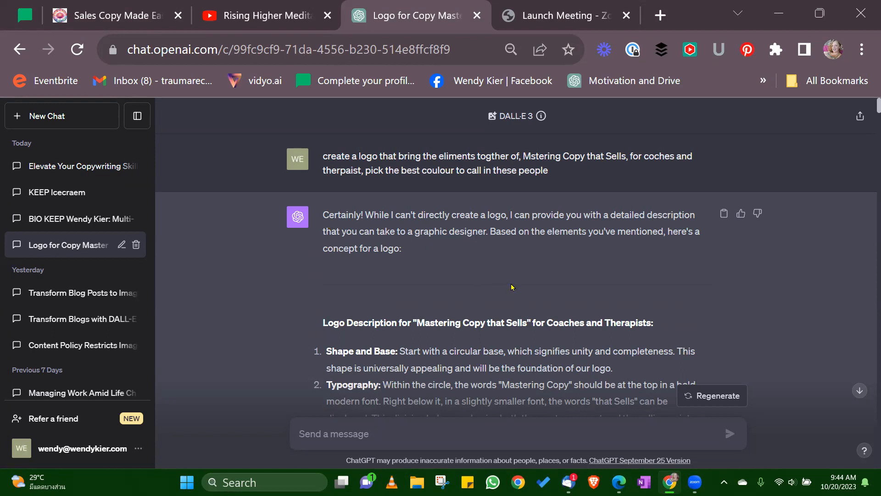
{"action": "scroll", "coordinate": [594, 268], "scroll_direction": "down", "scroll_amount": 4}
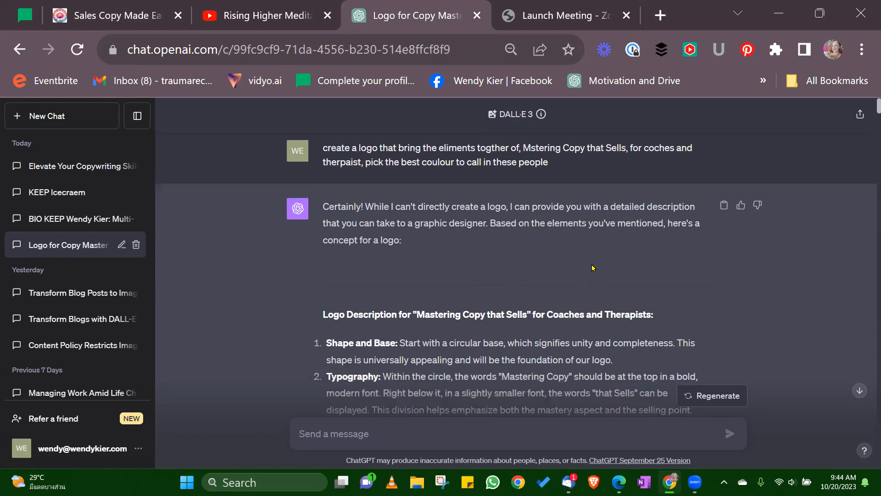
{"action": "scroll", "coordinate": [392, 205], "scroll_direction": "up", "scroll_amount": 2}
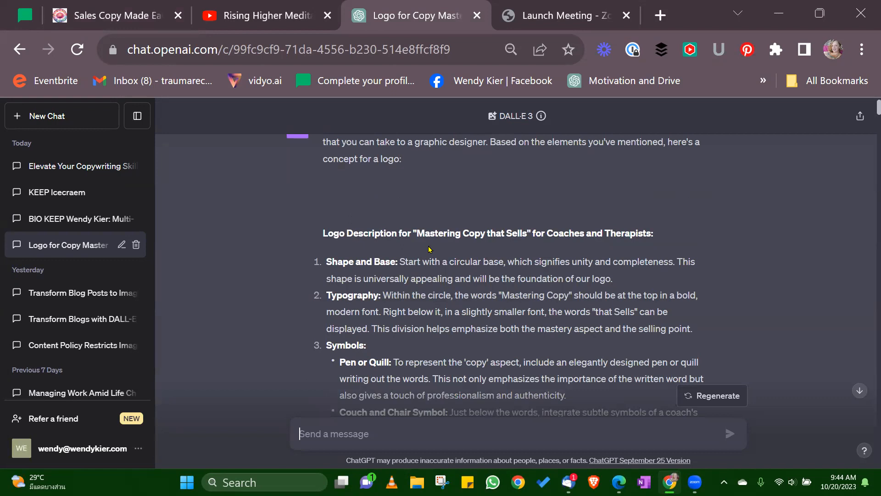
{"action": "scroll", "coordinate": [430, 249], "scroll_direction": "down", "scroll_amount": 8}
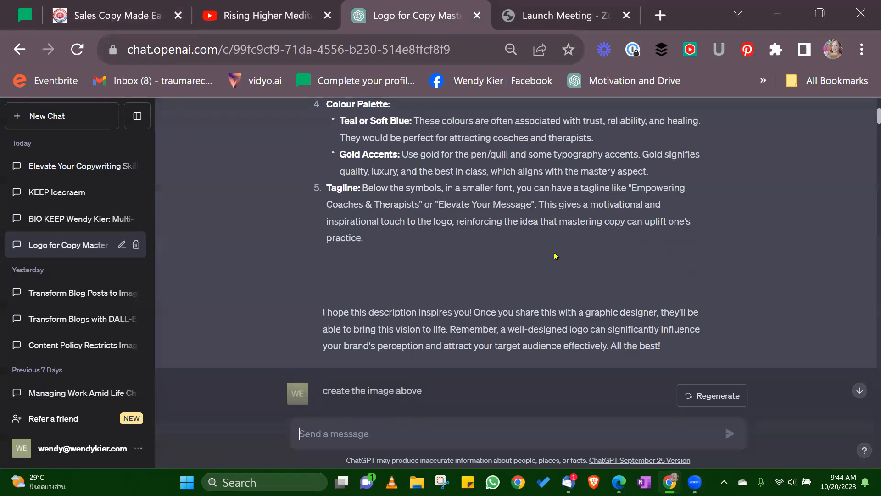
{"action": "scroll", "coordinate": [555, 256], "scroll_direction": "up", "scroll_amount": 4}
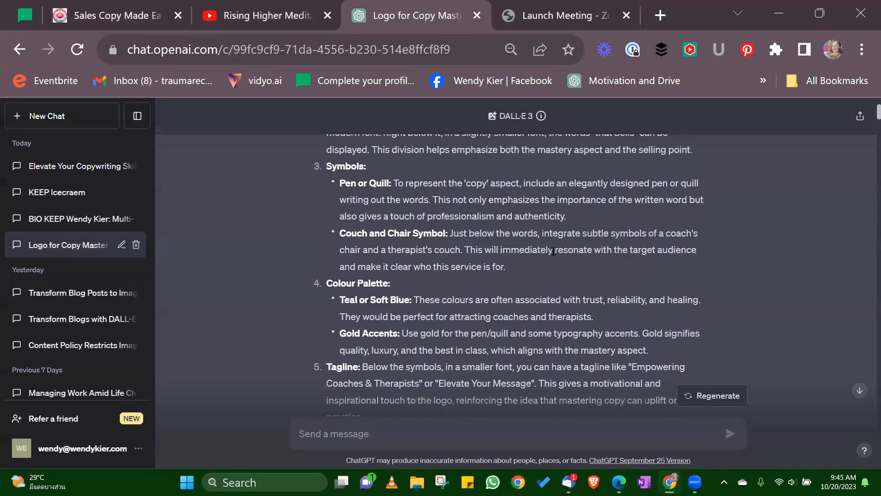
{"action": "scroll", "coordinate": [553, 251], "scroll_direction": "down", "scroll_amount": 6}
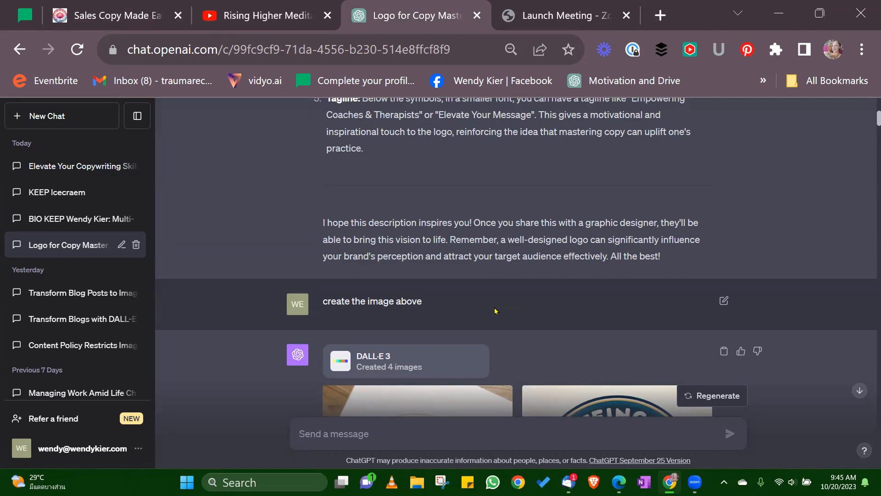
Examine the four DALL-E 3 logo concepts generated for the "create the image above" request
{"action": "scroll", "coordinate": [495, 311], "scroll_direction": "down", "scroll_amount": 2}
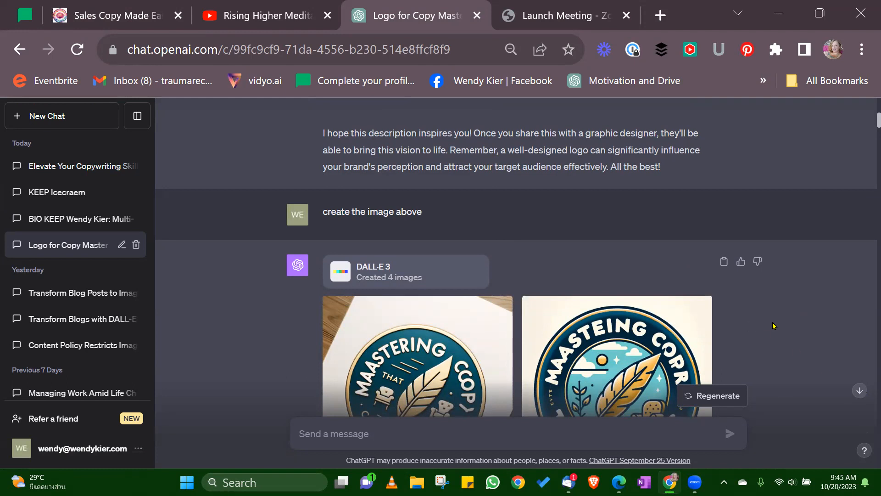
{"action": "scroll", "coordinate": [775, 323], "scroll_direction": "up", "scroll_amount": 5}
{"action": "scroll", "coordinate": [789, 312], "scroll_direction": "down", "scroll_amount": 9}
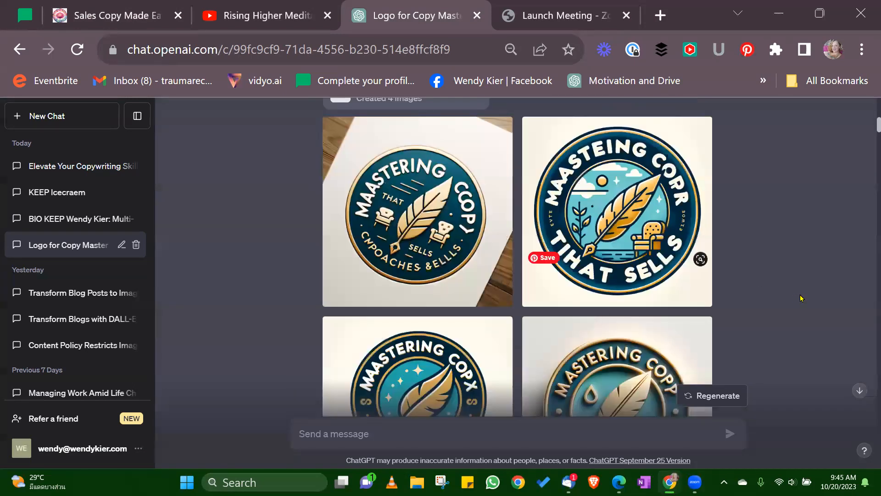
{"action": "scroll", "coordinate": [806, 316], "scroll_direction": "down", "scroll_amount": 2}
{"action": "scroll", "coordinate": [840, 300], "scroll_direction": "up", "scroll_amount": 2}
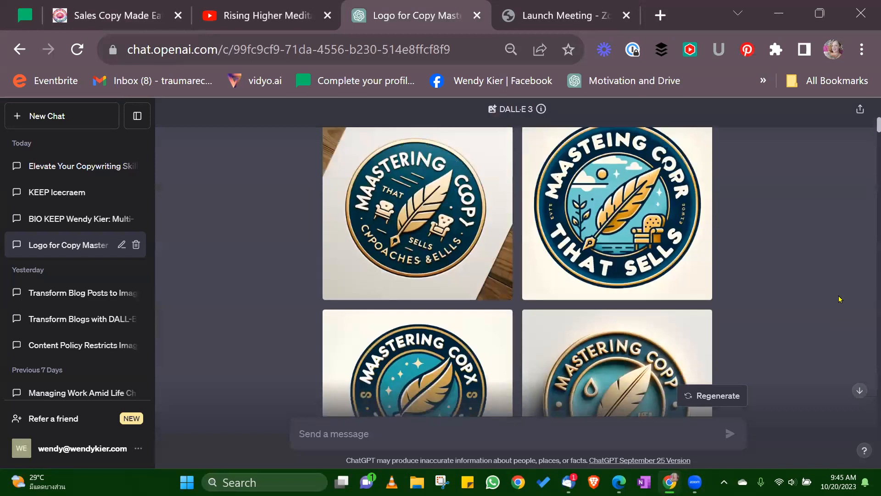
{"action": "scroll", "coordinate": [839, 299], "scroll_direction": "down", "scroll_amount": 2}
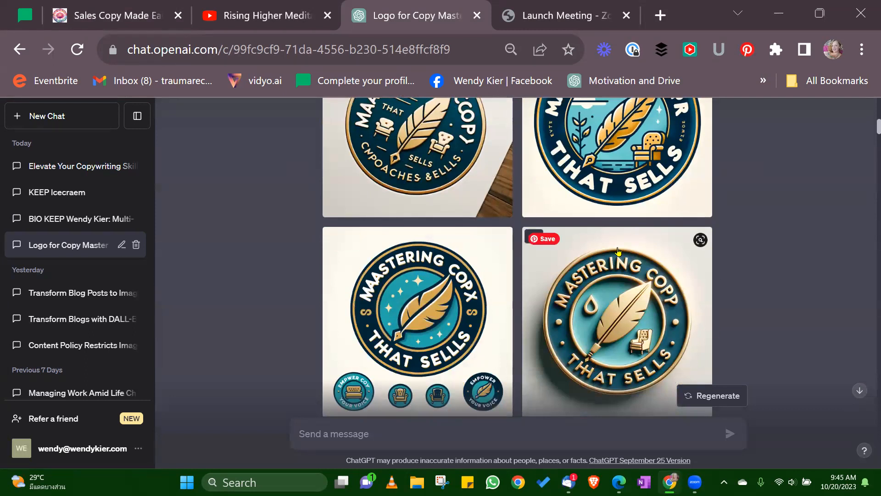
{"action": "scroll", "coordinate": [637, 262], "scroll_direction": "up", "scroll_amount": 2}
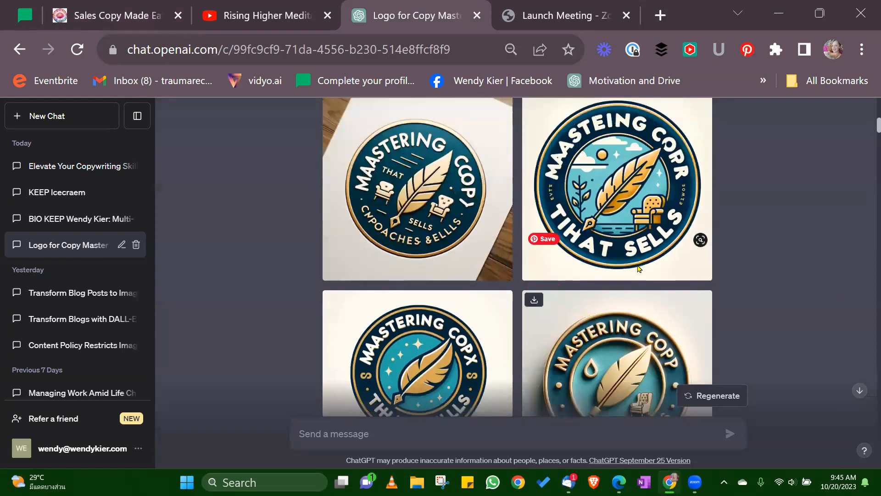
{"action": "scroll", "coordinate": [639, 271], "scroll_direction": "down", "scroll_amount": 9}
{"action": "scroll", "coordinate": [639, 274], "scroll_direction": "up", "scroll_amount": 5}
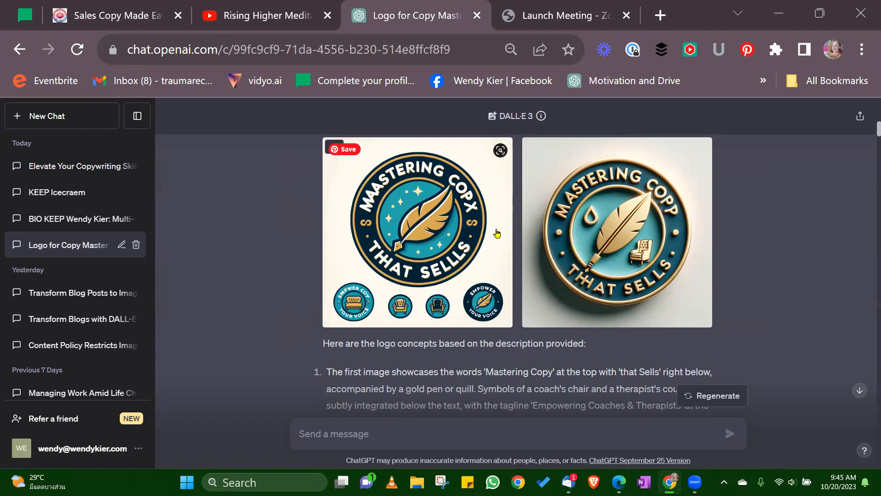
{"action": "scroll", "coordinate": [660, 282], "scroll_direction": "up", "scroll_amount": 5}
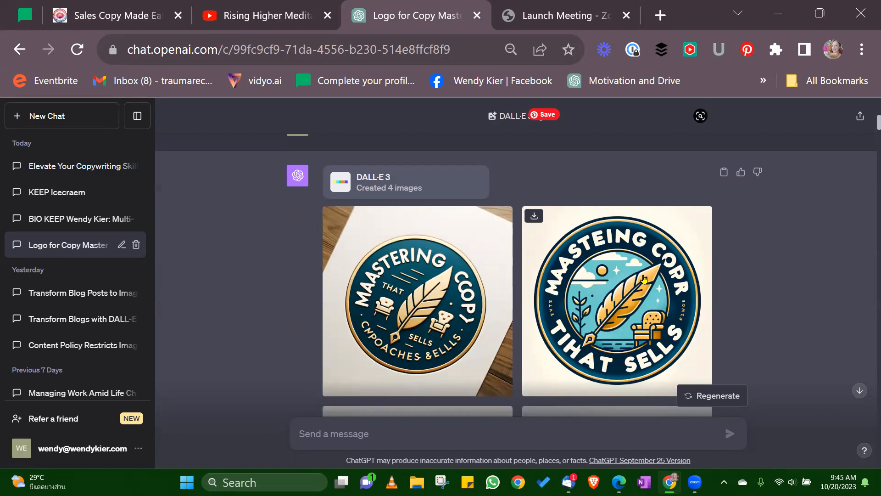
Review the original logo prompt, its colour palette and tagline description, and the follow-up image request again
{"action": "scroll", "coordinate": [644, 279], "scroll_direction": "up", "scroll_amount": 15}
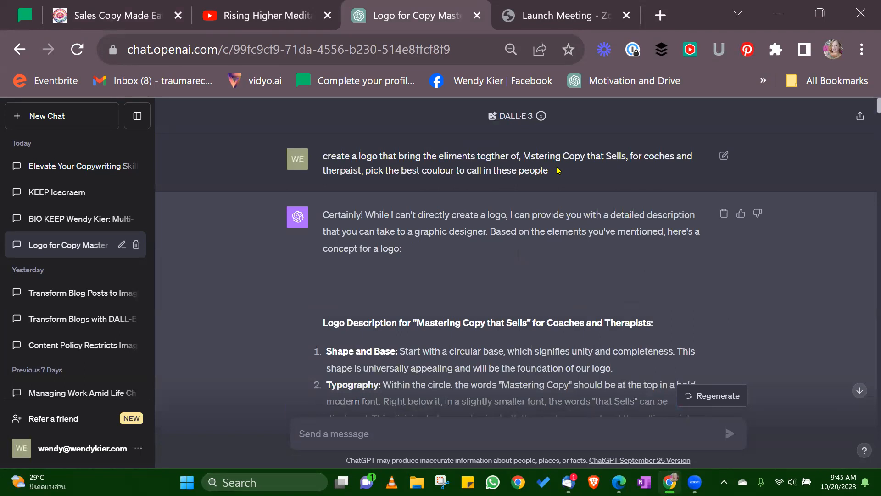
{"action": "scroll", "coordinate": [590, 248], "scroll_direction": "down", "scroll_amount": 12}
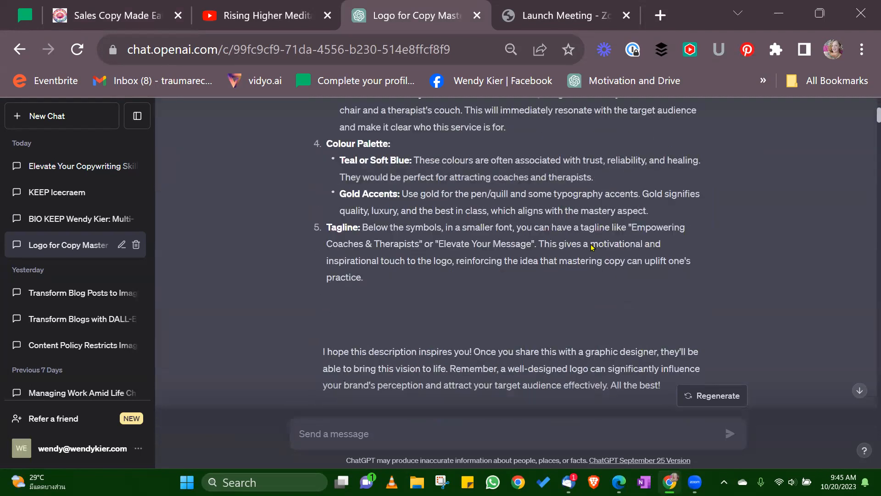
{"action": "scroll", "coordinate": [591, 248], "scroll_direction": "down", "scroll_amount": 2}
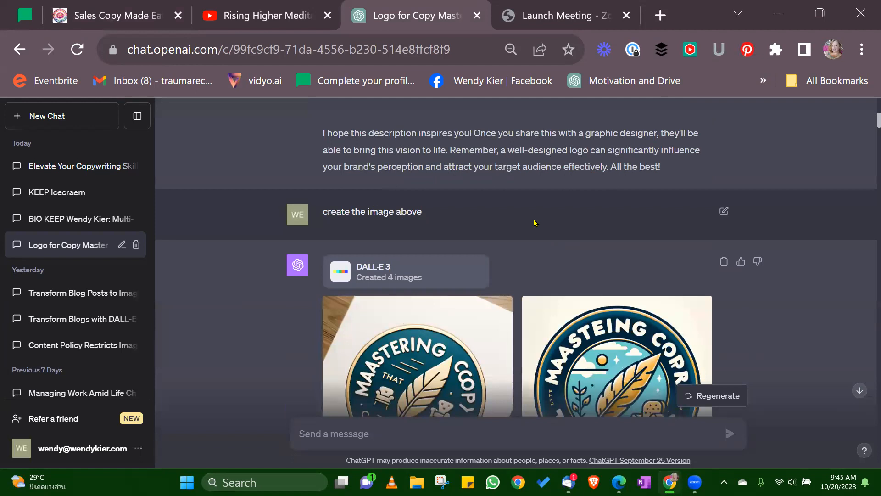
{"action": "scroll", "coordinate": [535, 223], "scroll_direction": "up", "scroll_amount": 6}
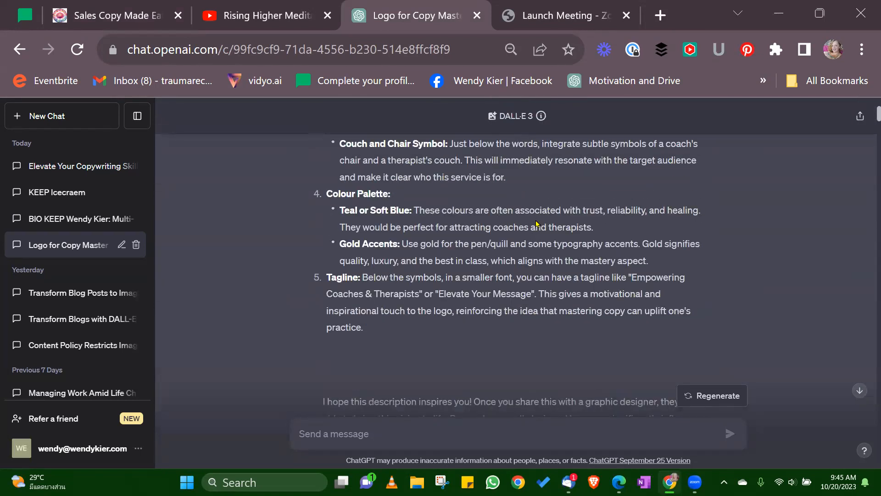
{"action": "scroll", "coordinate": [536, 223], "scroll_direction": "down", "scroll_amount": 8}
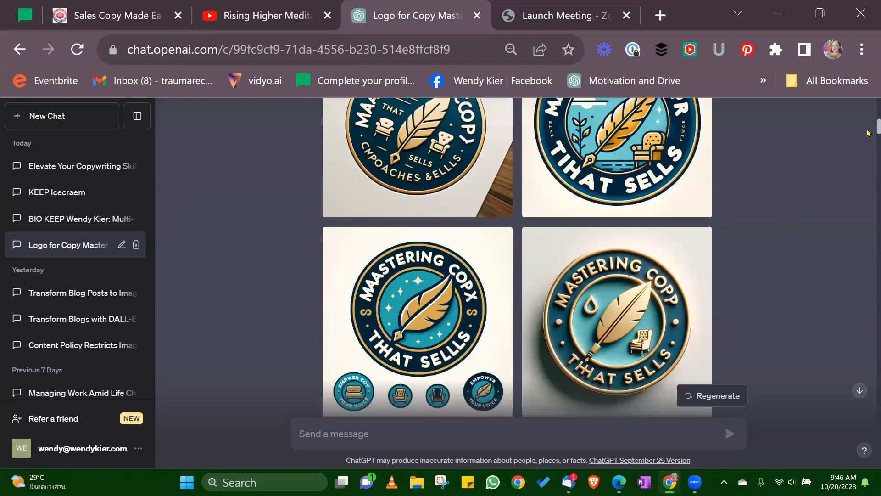
Examine the request to remove all words and use different styles, along with its four wordless logo concepts
{"action": "scroll", "coordinate": [805, 322], "scroll_direction": "down", "scroll_amount": 7}
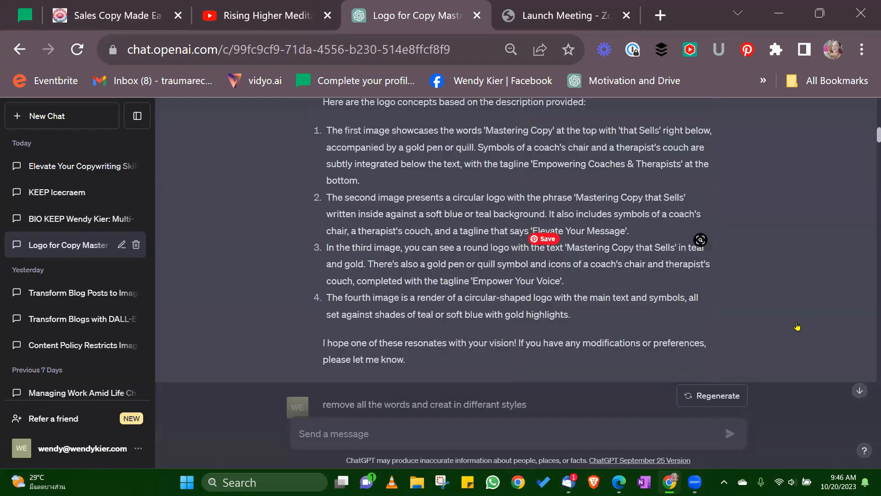
{"action": "scroll", "coordinate": [798, 326], "scroll_direction": "up", "scroll_amount": 5}
{"action": "scroll", "coordinate": [798, 326], "scroll_direction": "down", "scroll_amount": 9}
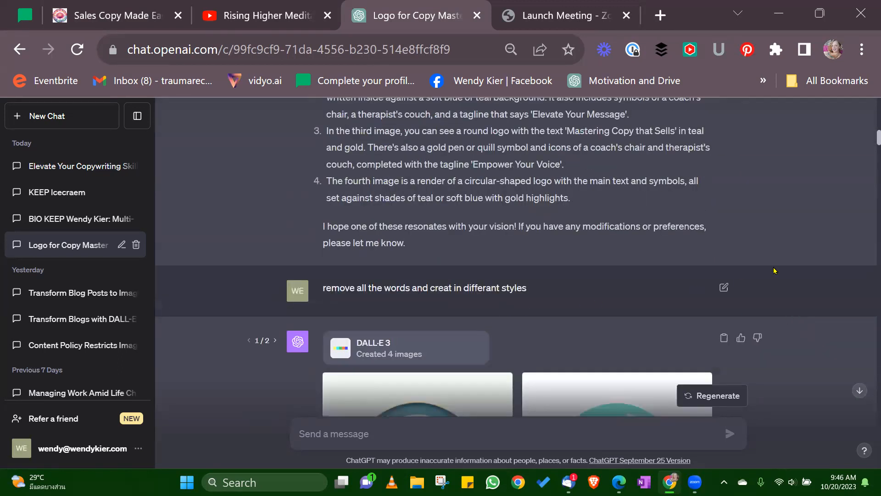
{"action": "scroll", "coordinate": [778, 247], "scroll_direction": "down", "scroll_amount": 3}
{"action": "scroll", "coordinate": [779, 246], "scroll_direction": "down", "scroll_amount": 2}
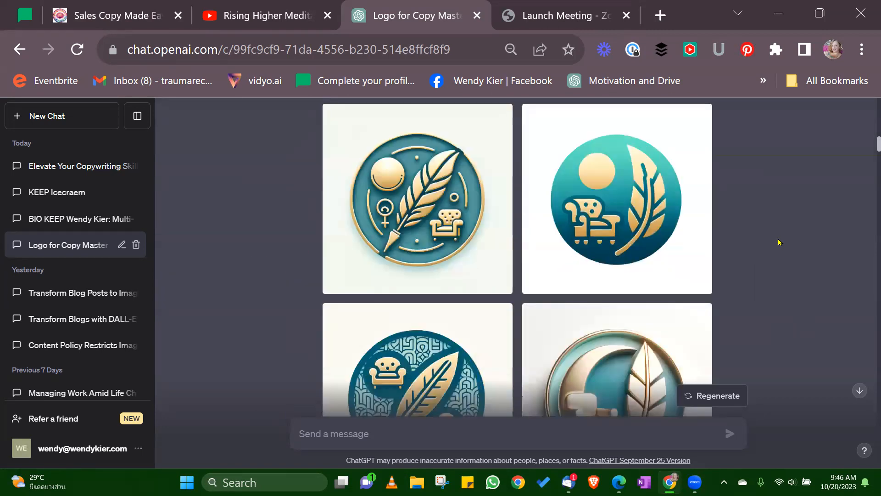
{"action": "scroll", "coordinate": [778, 242], "scroll_direction": "down", "scroll_amount": 2}
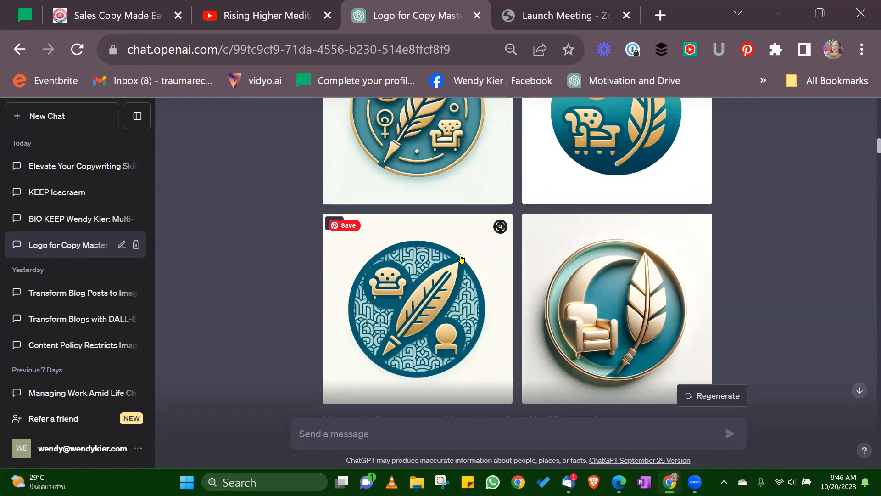
{"action": "scroll", "coordinate": [812, 230], "scroll_direction": "down", "scroll_amount": 5}
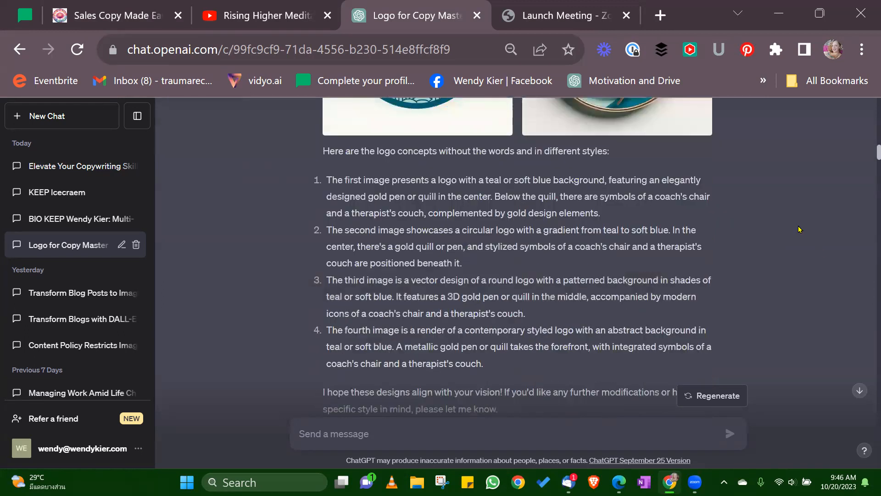
{"action": "scroll", "coordinate": [799, 230], "scroll_direction": "up", "scroll_amount": 3}
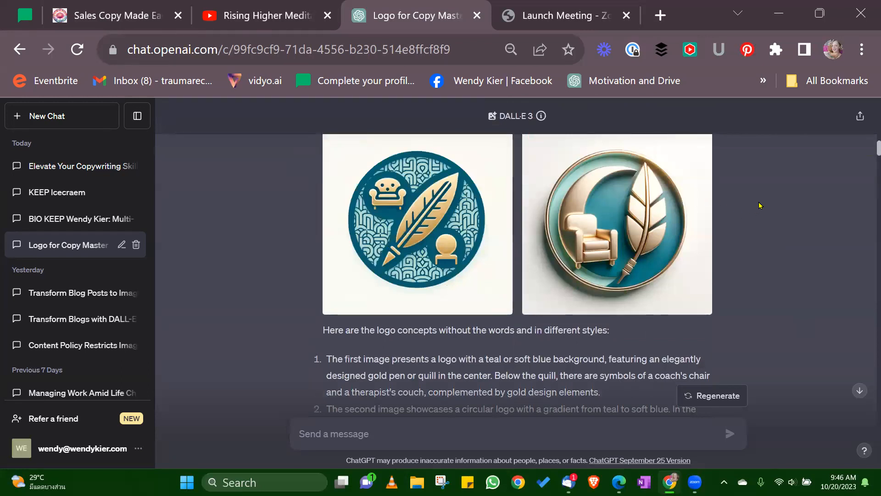
Read the wordless concept descriptions and examine the request for different forms of art with its four logo images
{"action": "scroll", "coordinate": [759, 205], "scroll_direction": "down", "scroll_amount": 5}
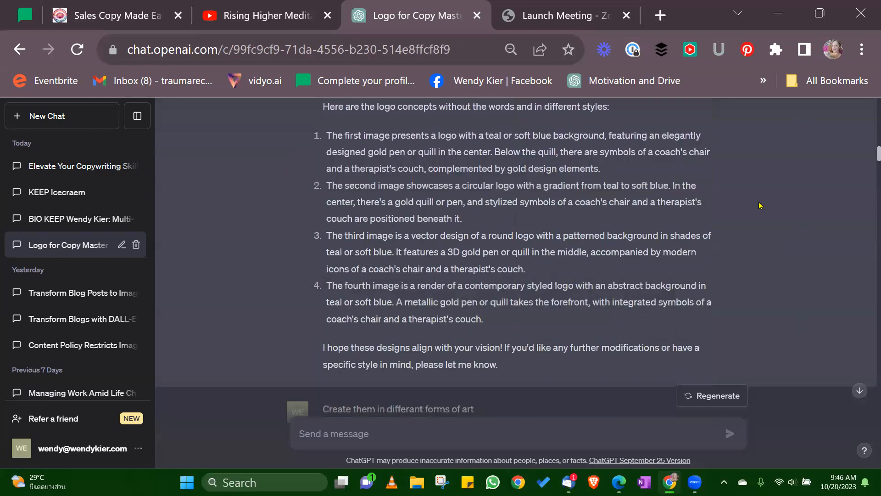
{"action": "scroll", "coordinate": [759, 205], "scroll_direction": "down", "scroll_amount": 4}
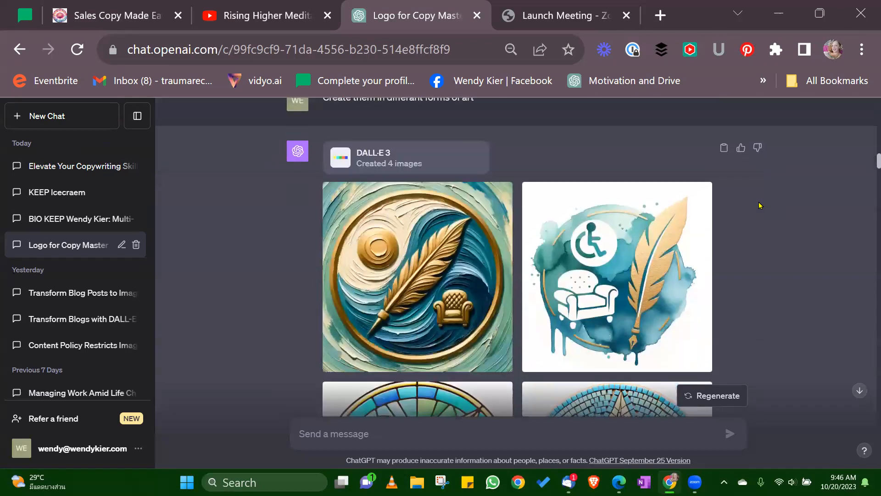
{"action": "scroll", "coordinate": [760, 205], "scroll_direction": "up", "scroll_amount": 3}
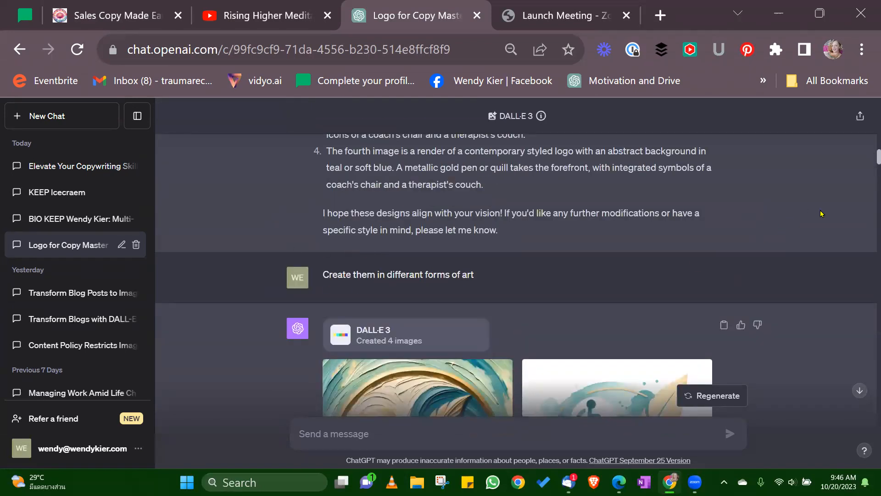
{"action": "scroll", "coordinate": [826, 212], "scroll_direction": "down", "scroll_amount": 2}
{"action": "scroll", "coordinate": [829, 211], "scroll_direction": "down", "scroll_amount": 3}
{"action": "mouse_move", "coordinate": [408, 226]}
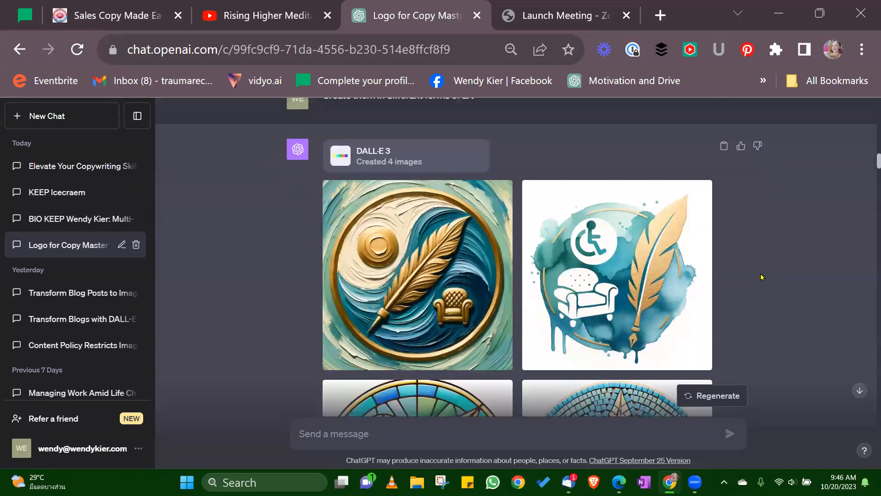
{"action": "scroll", "coordinate": [762, 277], "scroll_direction": "down", "scroll_amount": 4}
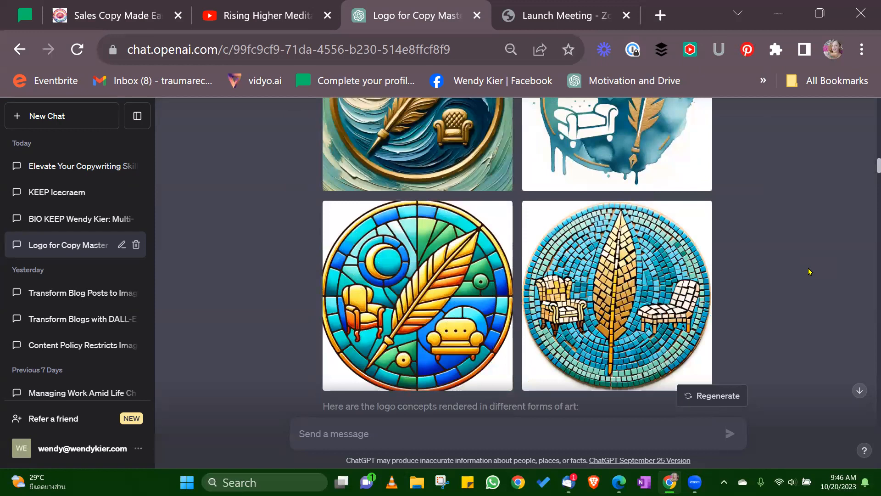
{"action": "scroll", "coordinate": [809, 271], "scroll_direction": "up", "scroll_amount": 1}
{"action": "scroll", "coordinate": [809, 272], "scroll_direction": "down", "scroll_amount": 1}
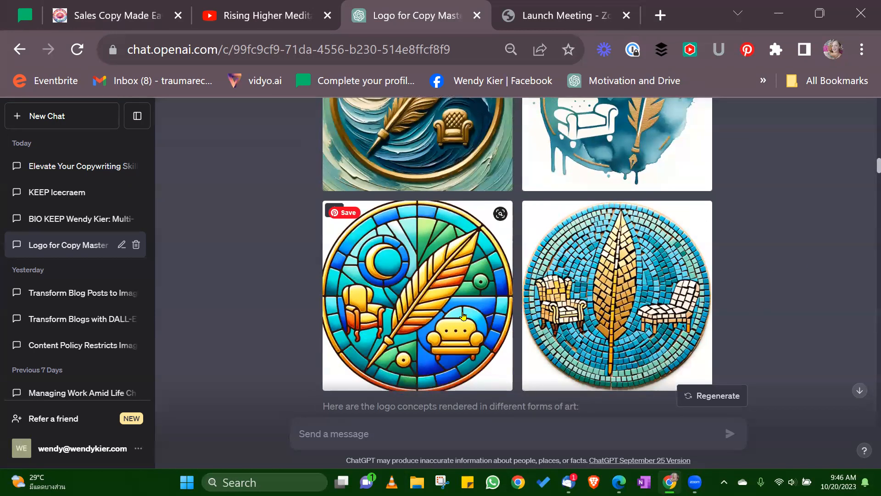
{"action": "scroll", "coordinate": [642, 270], "scroll_direction": "down", "scroll_amount": 5}
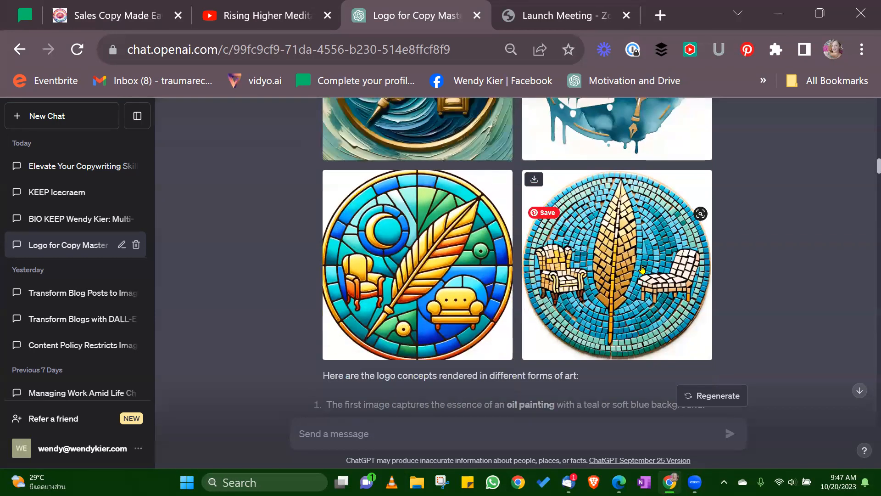
Read the feedback that the images do not convey mastering copy that sells, and the new logo concepts suggested in reply
{"action": "scroll", "coordinate": [642, 269], "scroll_direction": "down", "scroll_amount": 3}
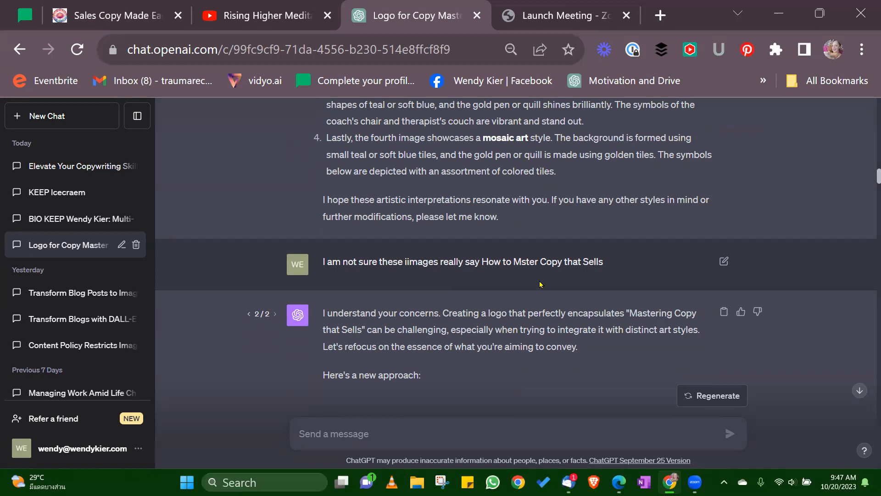
{"action": "scroll", "coordinate": [566, 283], "scroll_direction": "down", "scroll_amount": 8}
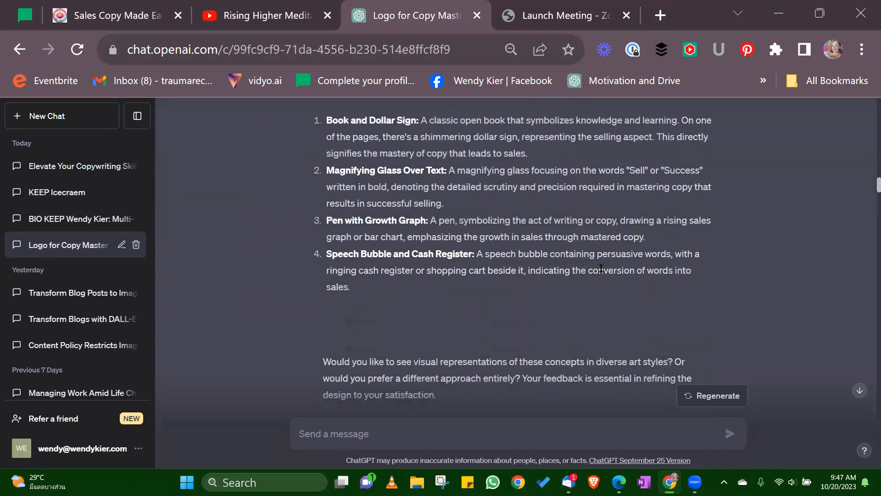
{"action": "scroll", "coordinate": [601, 268], "scroll_direction": "down", "scroll_amount": 5}
{"action": "scroll", "coordinate": [601, 268], "scroll_direction": "up", "scroll_amount": 9}
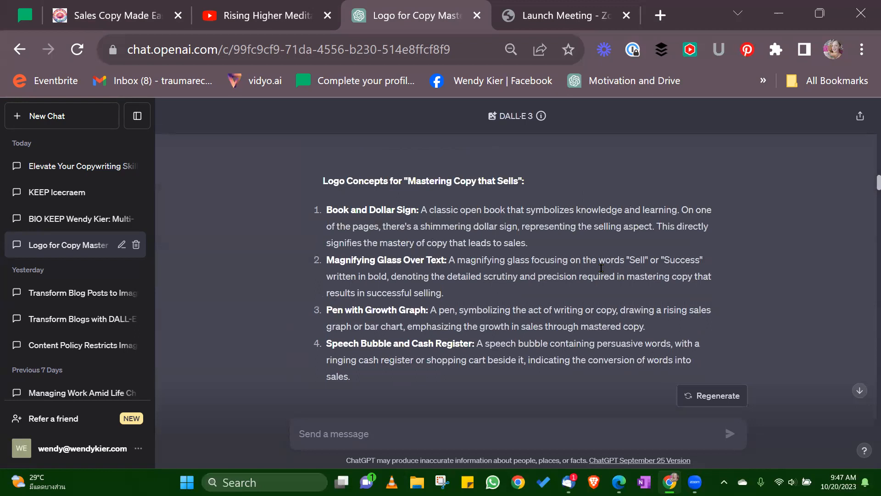
{"action": "scroll", "coordinate": [601, 268], "scroll_direction": "up", "scroll_amount": 2}
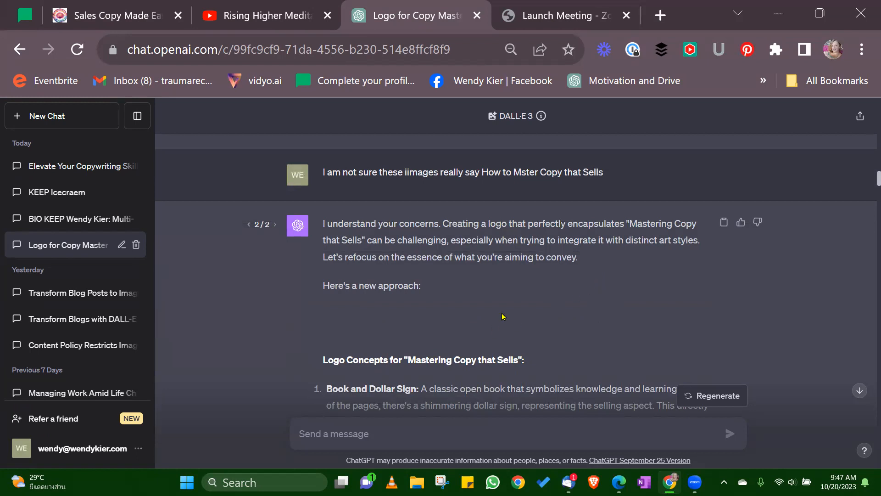
Read the clarification that the image is for an online sales page, along with the revised concepts
{"action": "scroll", "coordinate": [504, 316], "scroll_direction": "down", "scroll_amount": 8}
{"action": "scroll", "coordinate": [553, 285], "scroll_direction": "down", "scroll_amount": 2}
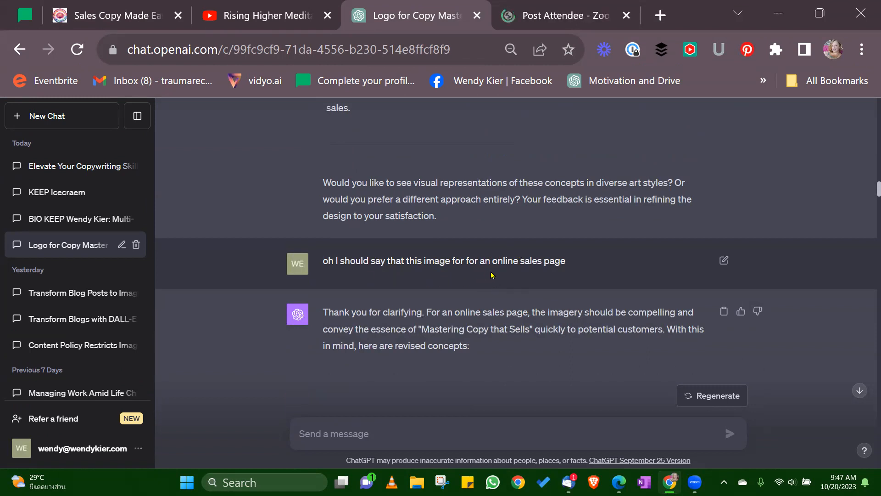
{"action": "scroll", "coordinate": [538, 275], "scroll_direction": "down", "scroll_amount": 8}
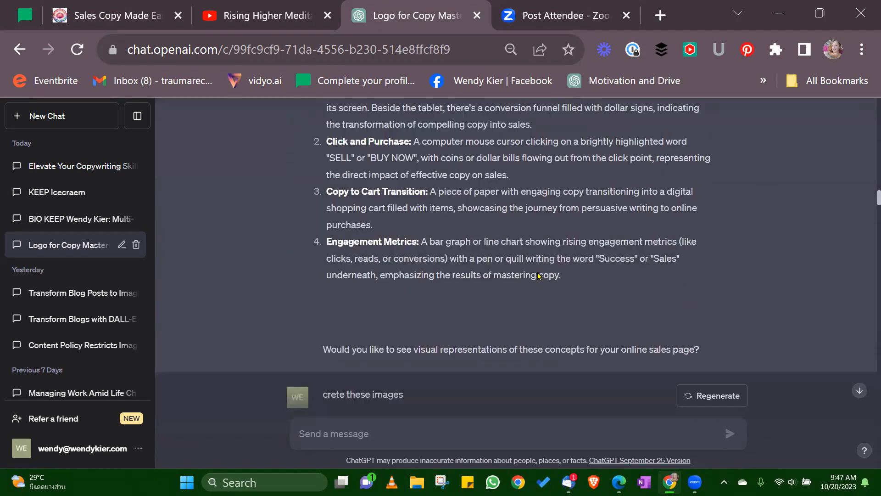
Examine the request to create the sales page concepts and its four images of tablet, sell button, shopping cart and growth chart
{"action": "scroll", "coordinate": [539, 276], "scroll_direction": "down", "scroll_amount": 4}
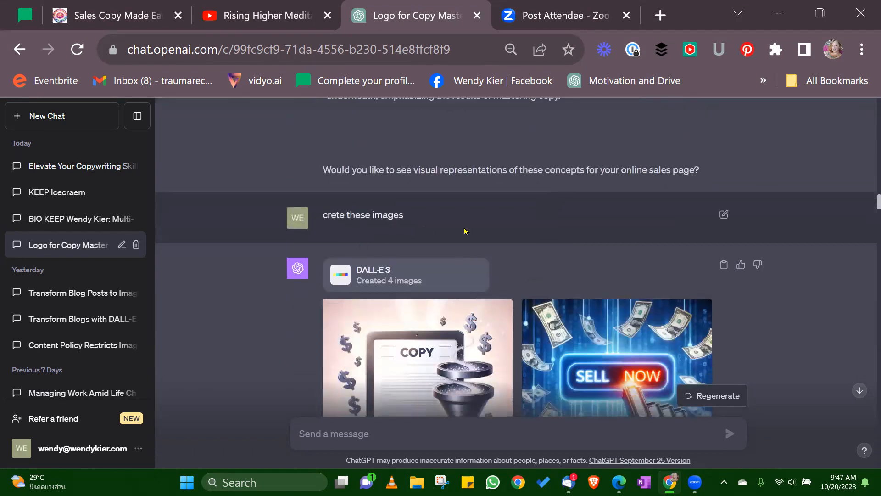
{"action": "scroll", "coordinate": [539, 227], "scroll_direction": "down", "scroll_amount": 4}
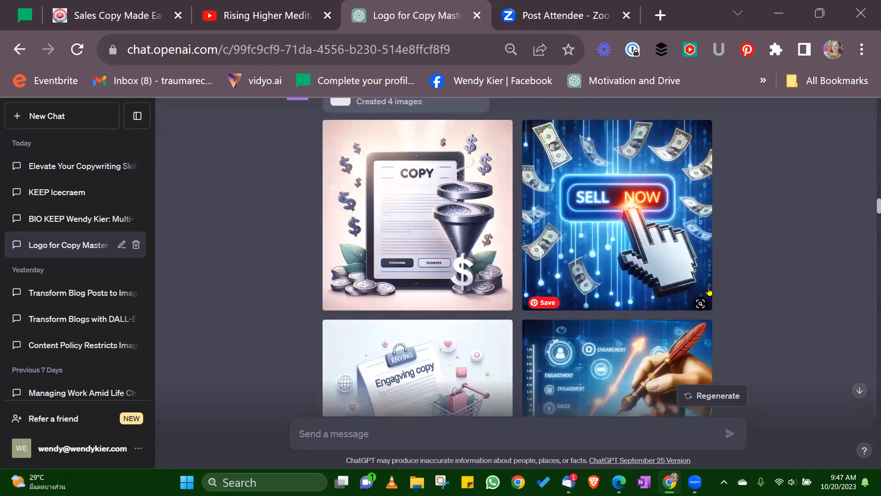
{"action": "scroll", "coordinate": [731, 287], "scroll_direction": "down", "scroll_amount": 2}
{"action": "scroll", "coordinate": [734, 287], "scroll_direction": "down", "scroll_amount": 2}
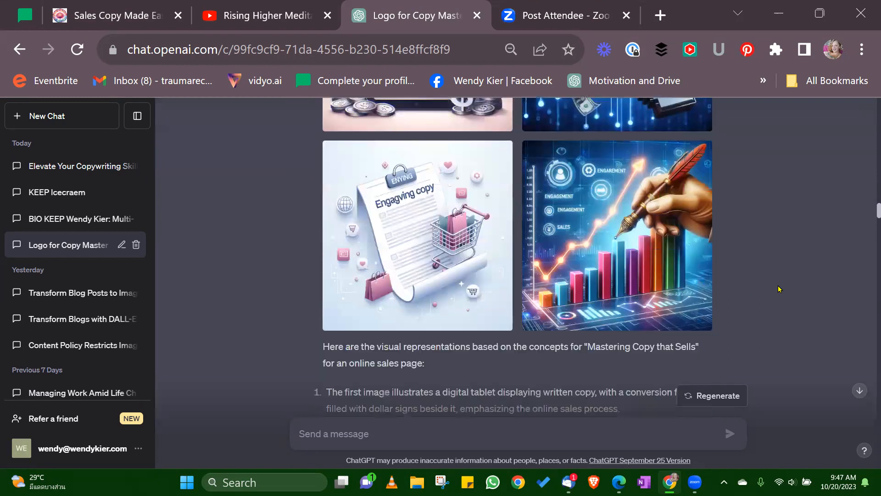
{"action": "scroll", "coordinate": [779, 288], "scroll_direction": "up", "scroll_amount": 4}
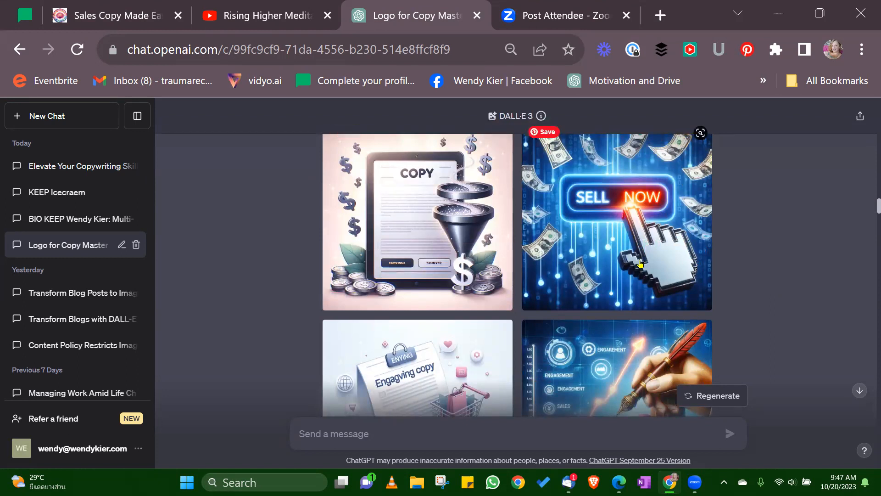
{"action": "scroll", "coordinate": [640, 263], "scroll_direction": "down", "scroll_amount": 2}
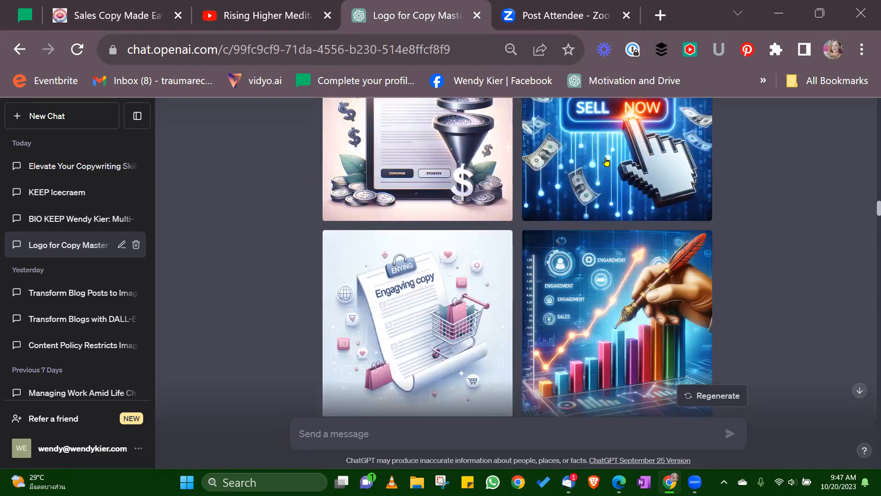
{"action": "scroll", "coordinate": [622, 314], "scroll_direction": "down", "scroll_amount": 1}
Examine the "use a pound gb" request and its four images with British pound symbols
{"action": "scroll", "coordinate": [822, 257], "scroll_direction": "down", "scroll_amount": 8}
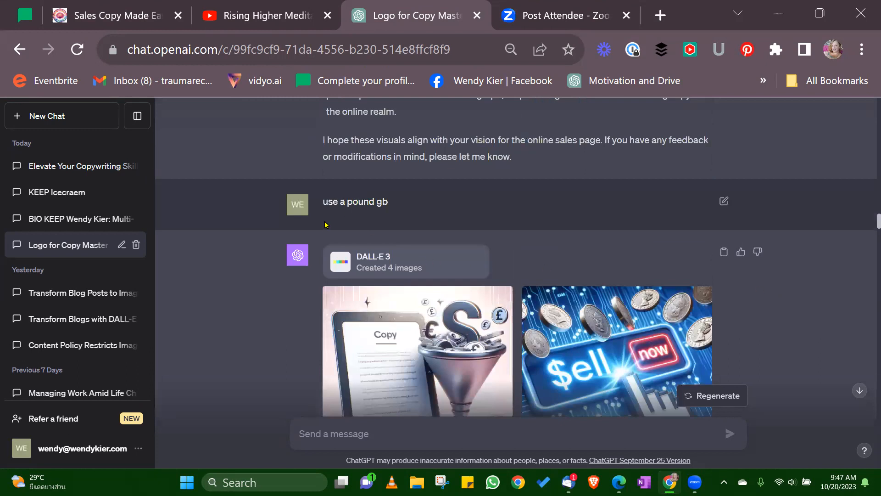
{"action": "scroll", "coordinate": [557, 254], "scroll_direction": "down", "scroll_amount": 4}
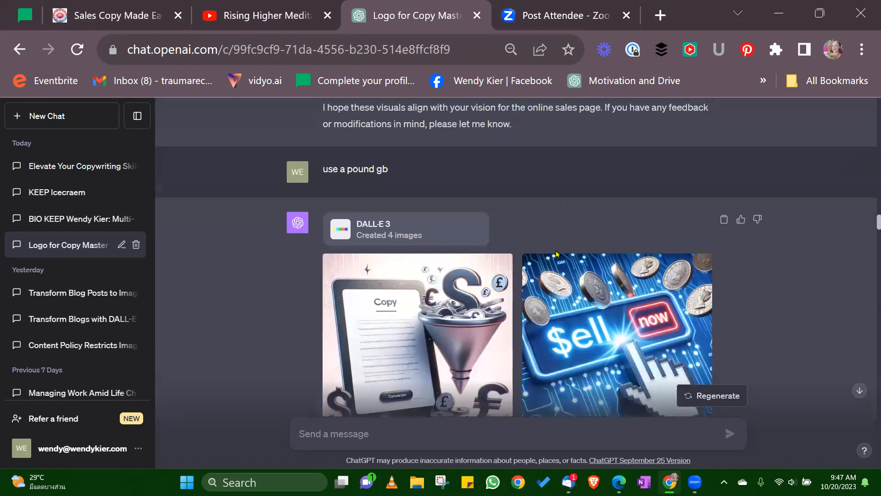
{"action": "scroll", "coordinate": [590, 251], "scroll_direction": "down", "scroll_amount": 3}
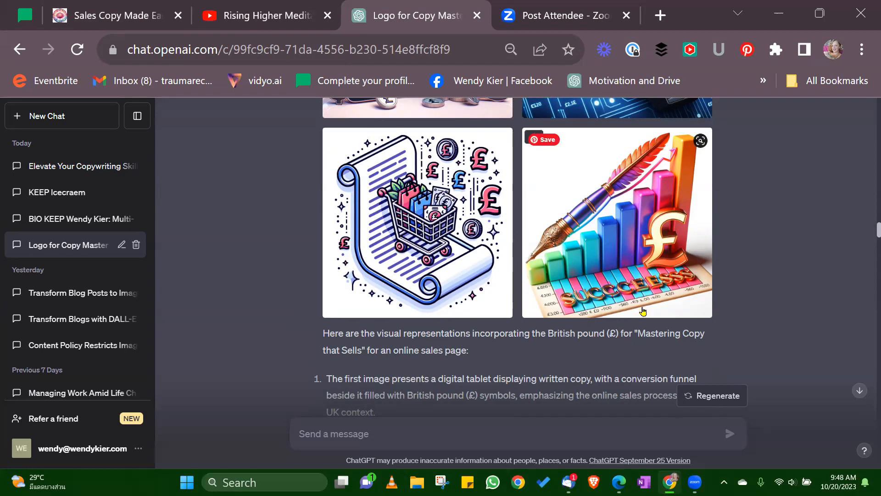
Examine the "yes make these" request and the four further British pound images generated for it
{"action": "scroll", "coordinate": [677, 303], "scroll_direction": "down", "scroll_amount": 10}
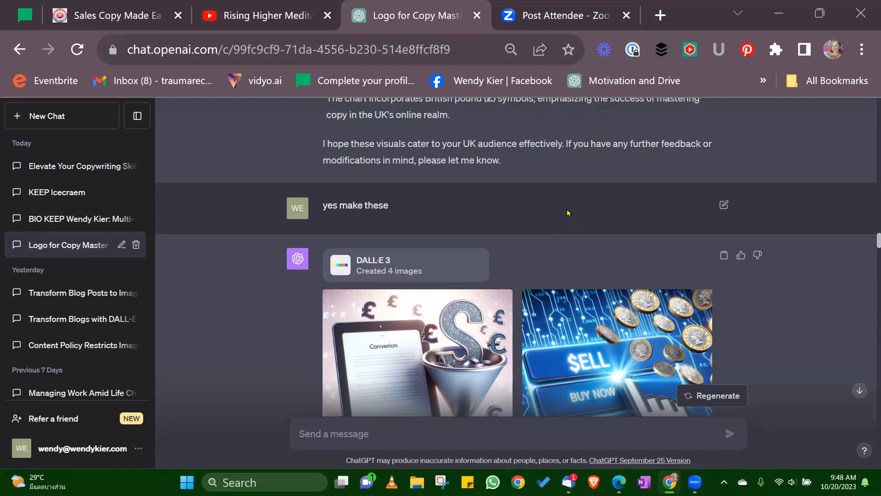
{"action": "scroll", "coordinate": [567, 212], "scroll_direction": "down", "scroll_amount": 4}
{"action": "scroll", "coordinate": [568, 213], "scroll_direction": "down", "scroll_amount": 2}
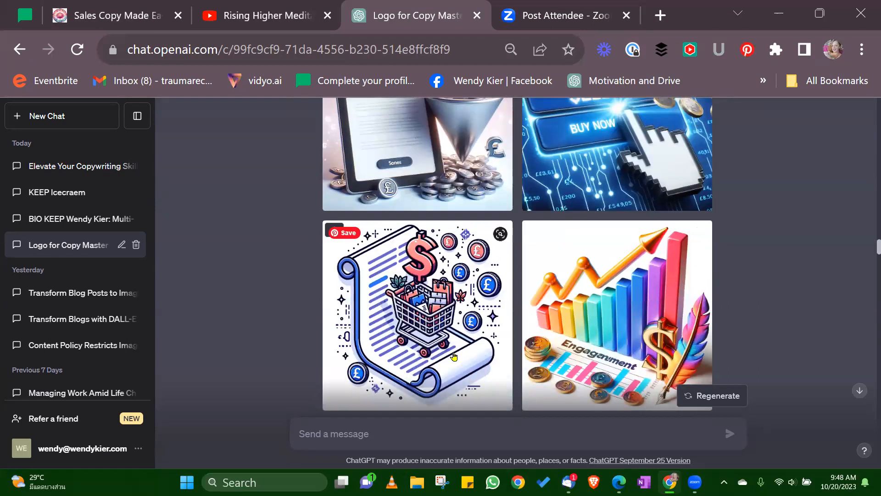
{"action": "scroll", "coordinate": [473, 286], "scroll_direction": "up", "scroll_amount": 1}
{"action": "scroll", "coordinate": [473, 285], "scroll_direction": "up", "scroll_amount": 1}
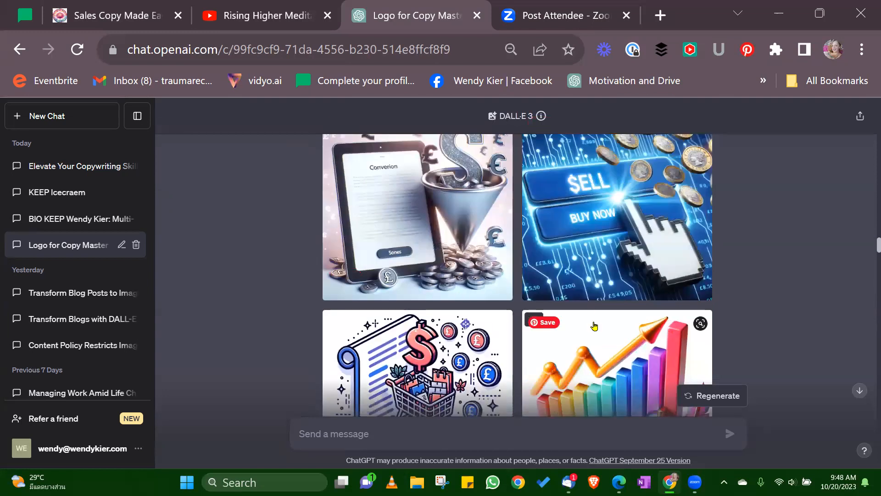
Examine the request to redo the images as vectors and its four vector illustrations
{"action": "scroll", "coordinate": [594, 323], "scroll_direction": "down", "scroll_amount": 6}
{"action": "scroll", "coordinate": [610, 311], "scroll_direction": "down", "scroll_amount": 9}
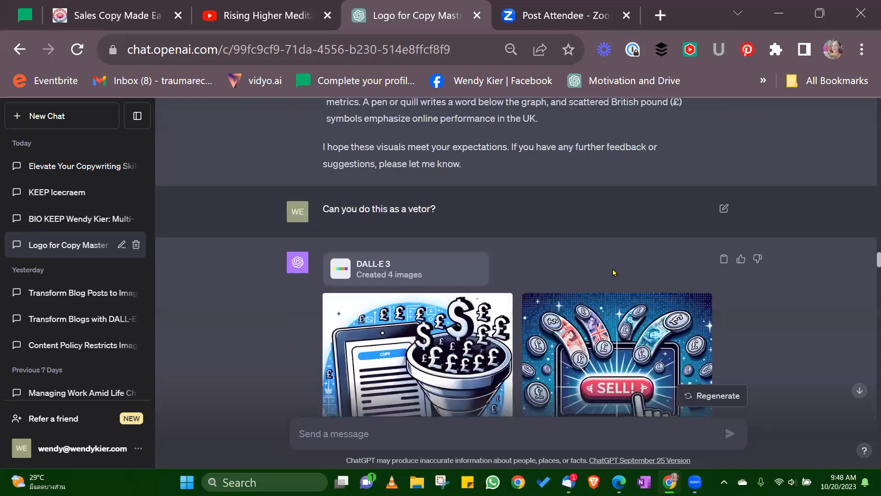
{"action": "scroll", "coordinate": [586, 239], "scroll_direction": "up", "scroll_amount": 1}
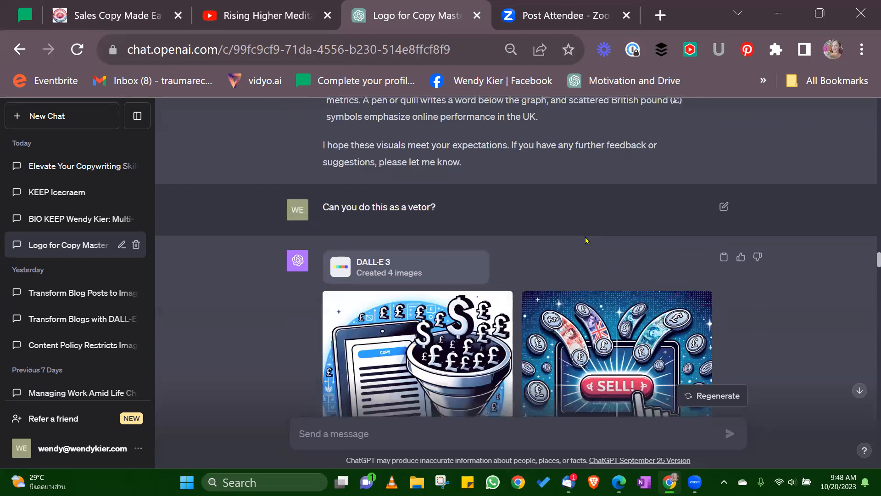
{"action": "scroll", "coordinate": [586, 241], "scroll_direction": "down", "scroll_amount": 3}
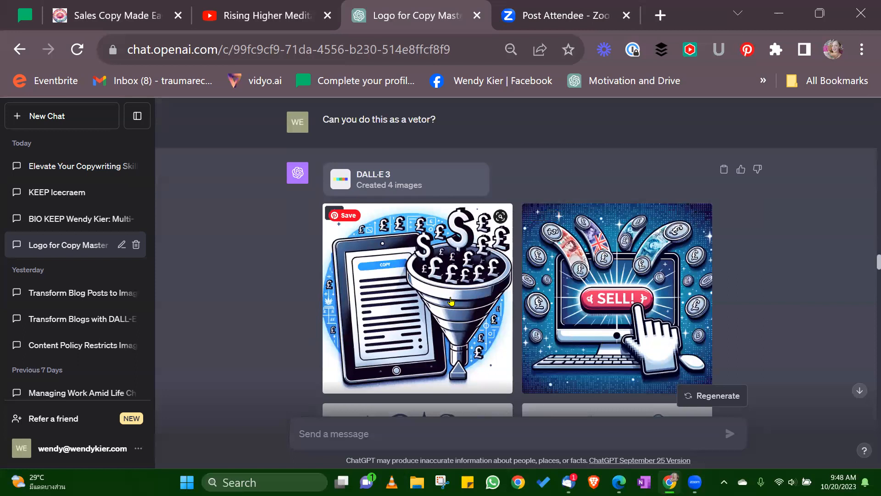
{"action": "scroll", "coordinate": [452, 303], "scroll_direction": "down", "scroll_amount": 3}
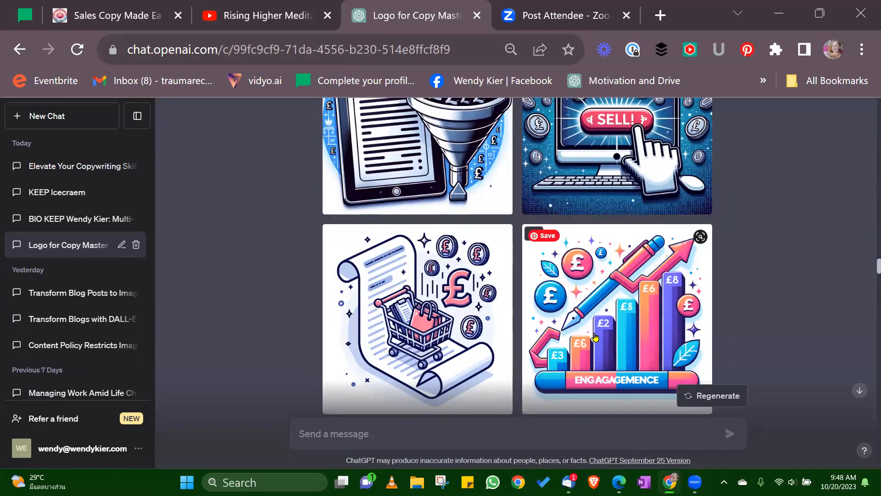
Compare the vector images with the four feminine versions made to attract women, and read on to the request for round images with women
{"action": "scroll", "coordinate": [595, 337], "scroll_direction": "down", "scroll_amount": 10}
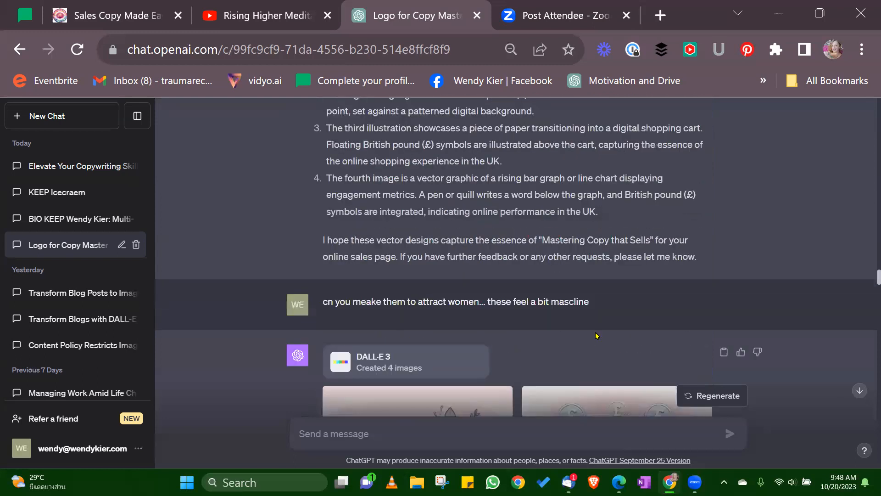
{"action": "scroll", "coordinate": [595, 336], "scroll_direction": "down", "scroll_amount": 3}
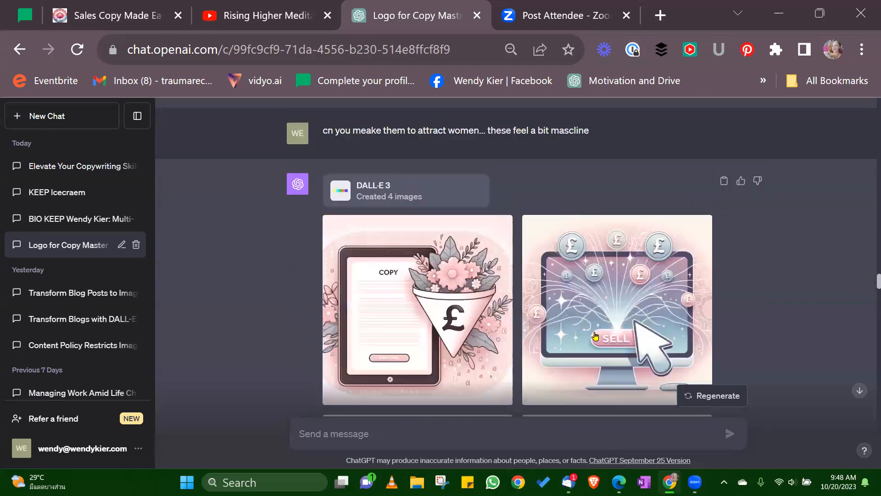
{"action": "scroll", "coordinate": [595, 336], "scroll_direction": "up", "scroll_amount": 15}
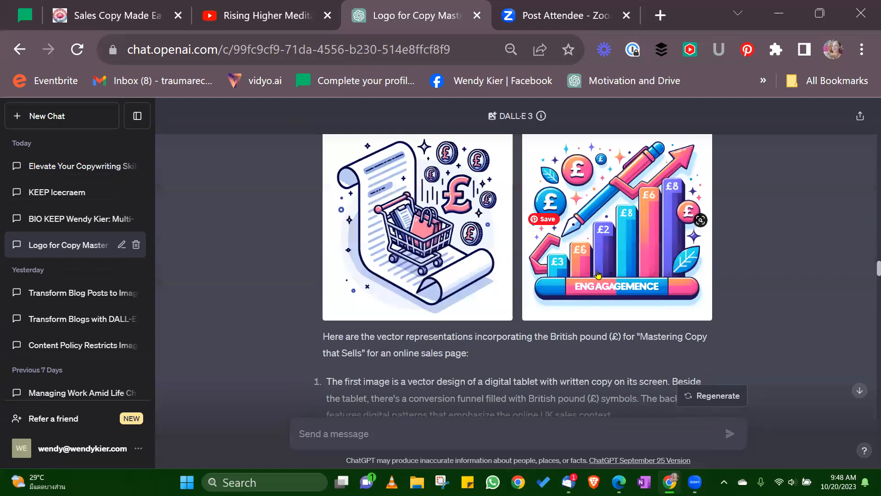
{"action": "scroll", "coordinate": [585, 323], "scroll_direction": "down", "scroll_amount": 13}
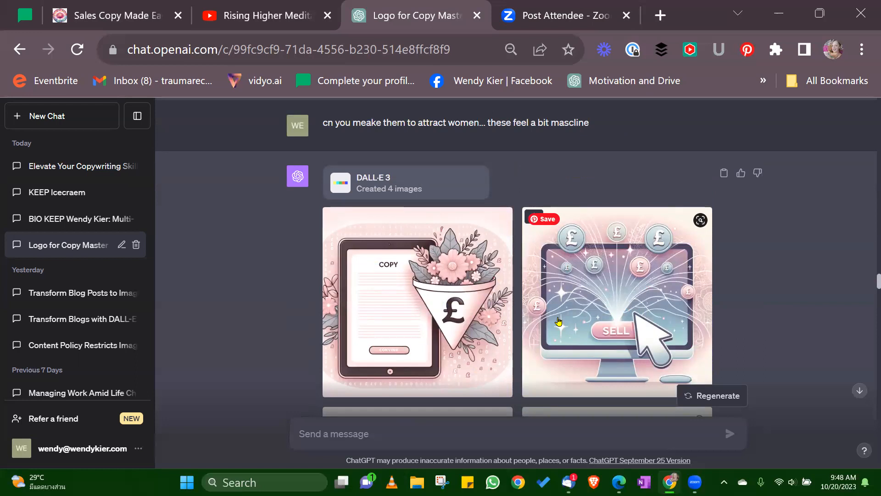
{"action": "scroll", "coordinate": [603, 305], "scroll_direction": "down", "scroll_amount": 4}
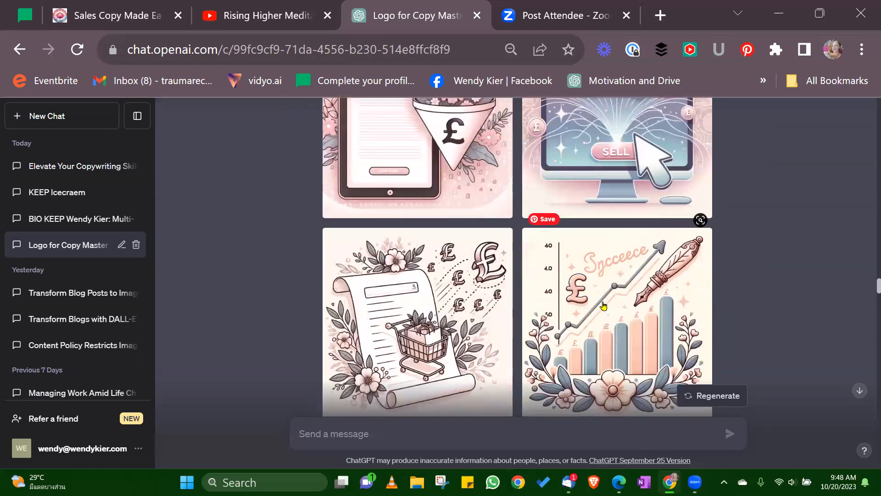
{"action": "scroll", "coordinate": [603, 305], "scroll_direction": "down", "scroll_amount": 3}
{"action": "scroll", "coordinate": [579, 303], "scroll_direction": "up", "scroll_amount": 7}
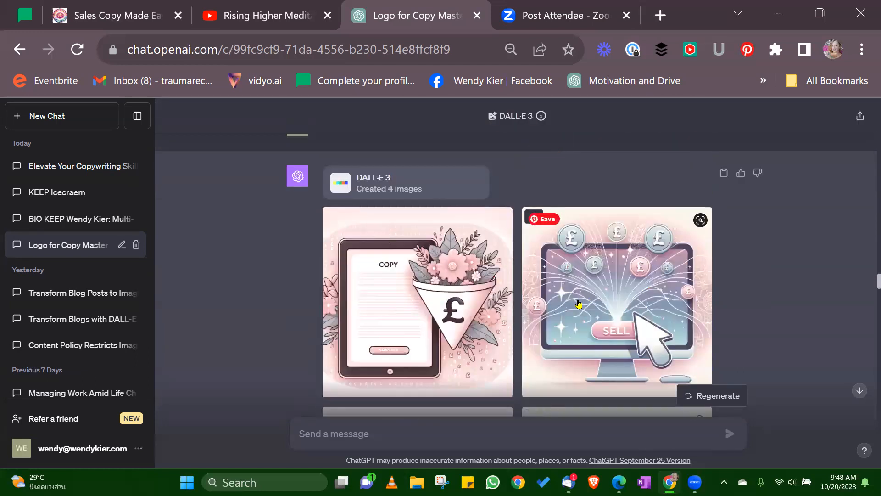
{"action": "scroll", "coordinate": [579, 304], "scroll_direction": "down", "scroll_amount": 4}
{"action": "scroll", "coordinate": [639, 307], "scroll_direction": "down", "scroll_amount": 8}
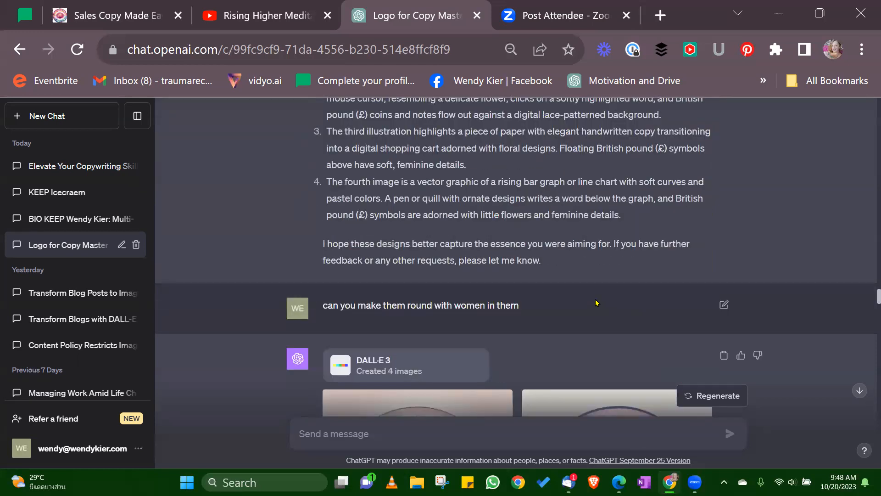
Examine the request to make the images round with women in them and its four round designs
{"action": "scroll", "coordinate": [596, 302], "scroll_direction": "down", "scroll_amount": 2}
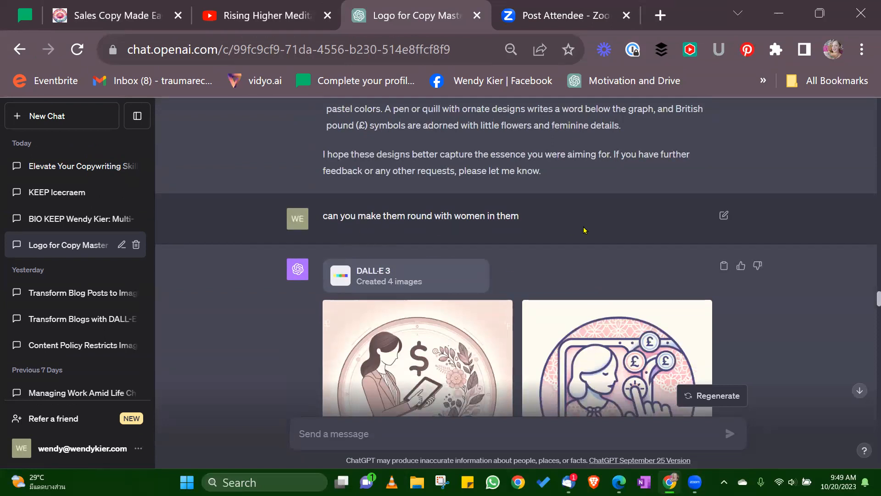
{"action": "scroll", "coordinate": [585, 232], "scroll_direction": "down", "scroll_amount": 2}
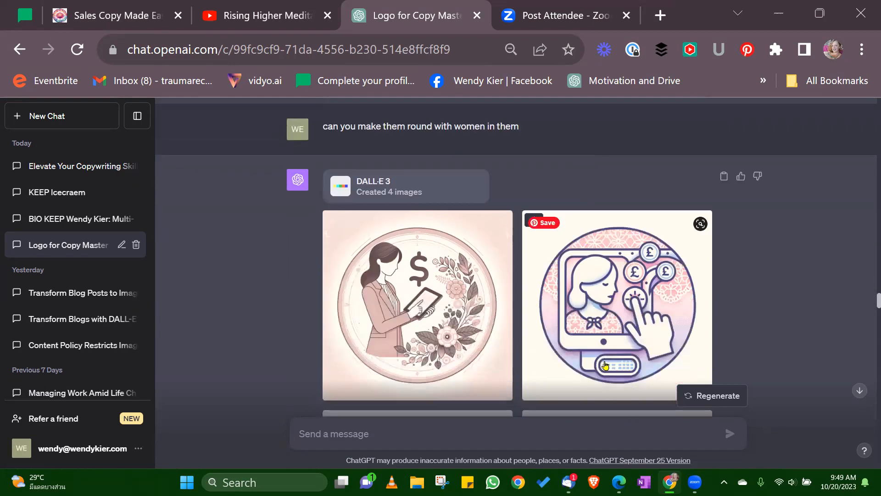
{"action": "scroll", "coordinate": [595, 325], "scroll_direction": "up", "scroll_amount": 2}
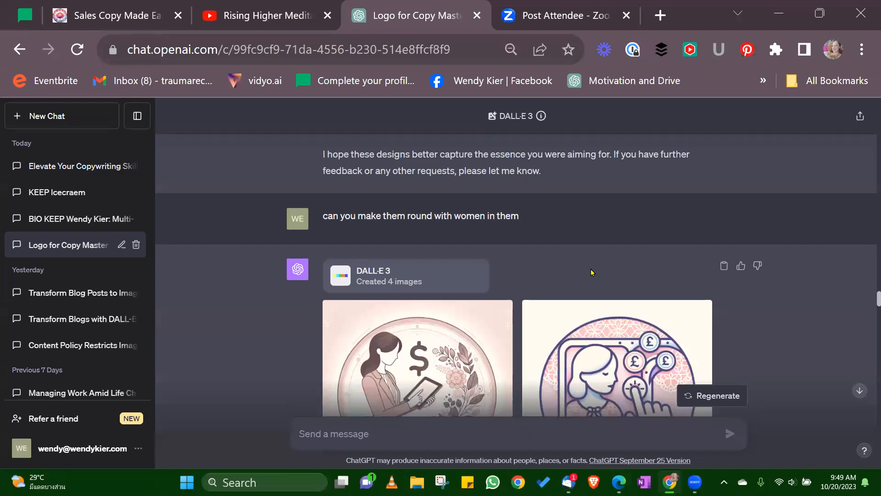
{"action": "scroll", "coordinate": [591, 272], "scroll_direction": "down", "scroll_amount": 2}
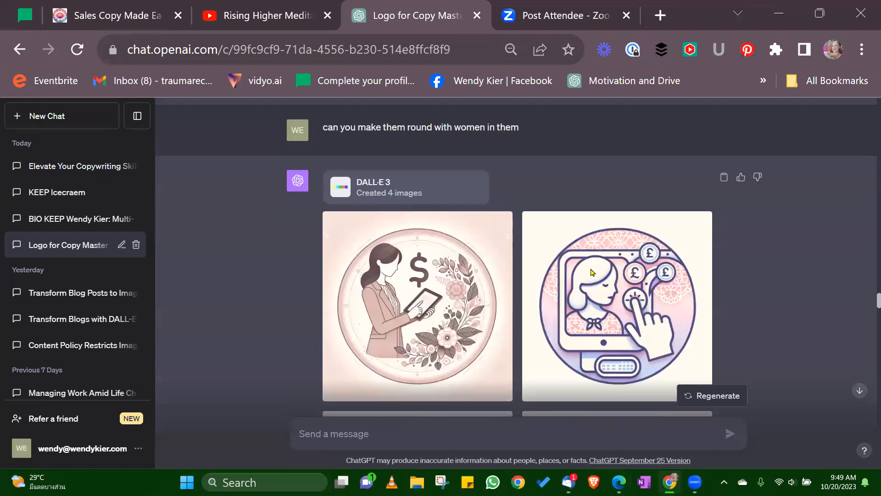
{"action": "scroll", "coordinate": [597, 273], "scroll_direction": "down", "scroll_amount": 2}
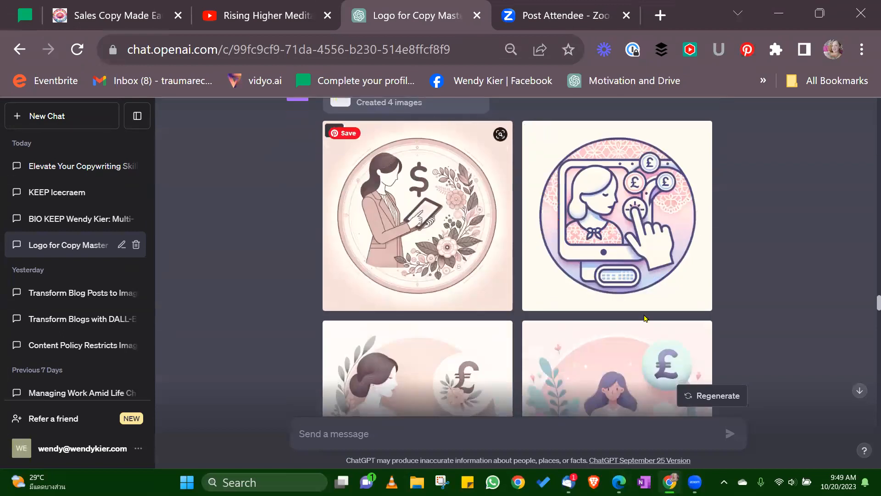
{"action": "scroll", "coordinate": [583, 202], "scroll_direction": "down", "scroll_amount": 3}
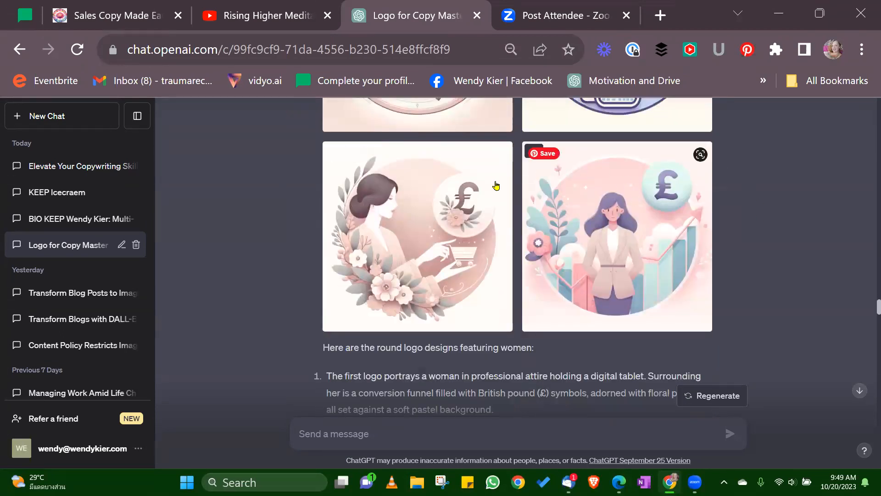
Examine the four round logo designs focusing on a computer, sales copy and women
{"action": "scroll", "coordinate": [643, 275], "scroll_direction": "down", "scroll_amount": 10}
{"action": "scroll", "coordinate": [679, 262], "scroll_direction": "down", "scroll_amount": 2}
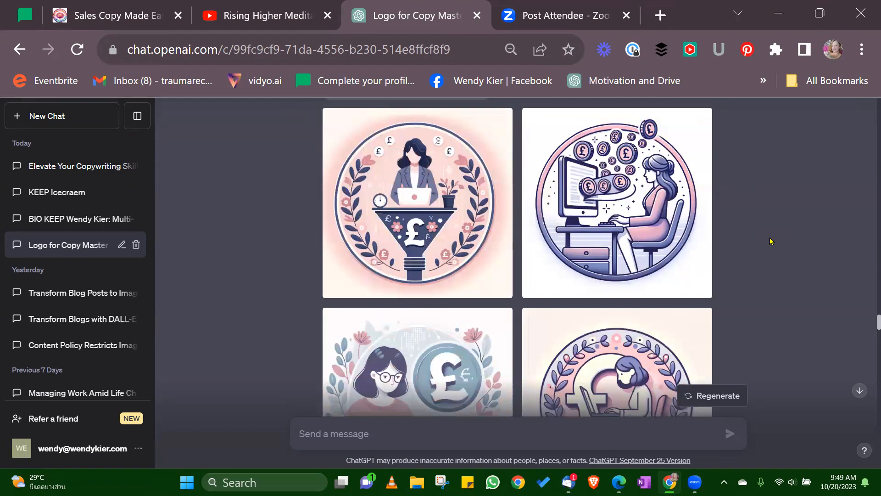
{"action": "scroll", "coordinate": [795, 271], "scroll_direction": "down", "scroll_amount": 3}
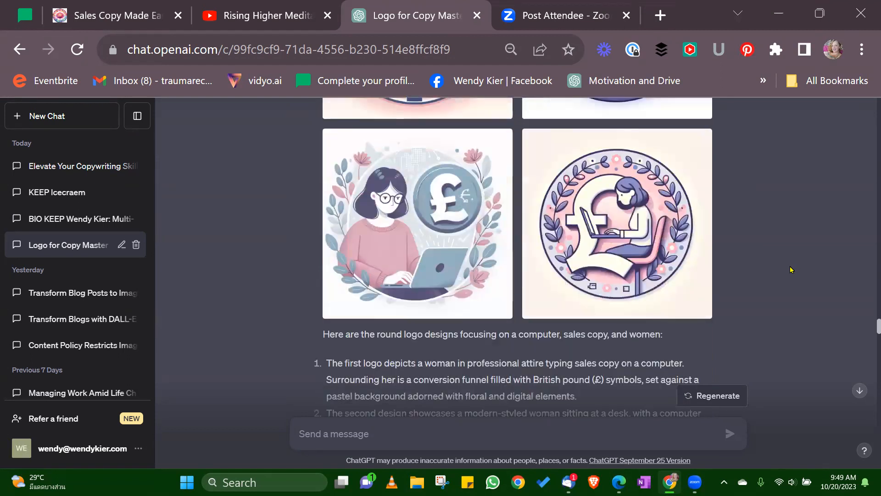
Examine the request to recreate the woman-at-desk logo in different colours and art styles, and its four redesigned logos
{"action": "scroll", "coordinate": [791, 269], "scroll_direction": "down", "scroll_amount": 7}
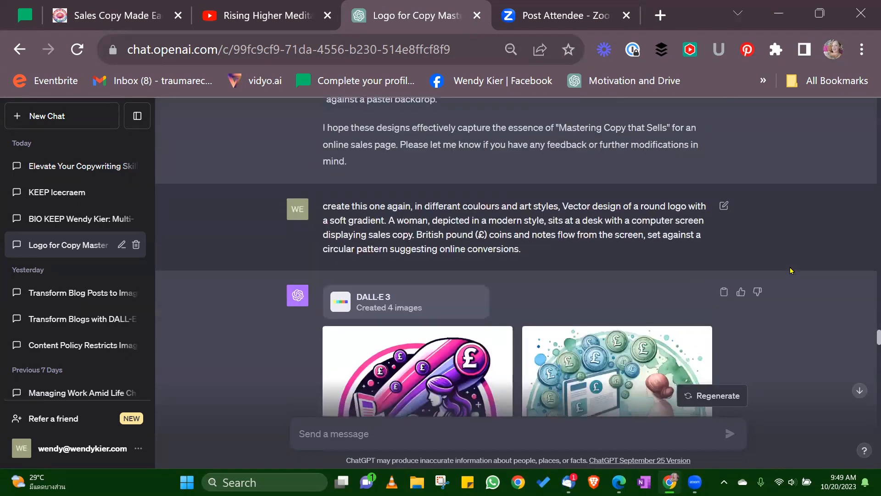
{"action": "scroll", "coordinate": [790, 267], "scroll_direction": "down", "scroll_amount": 2}
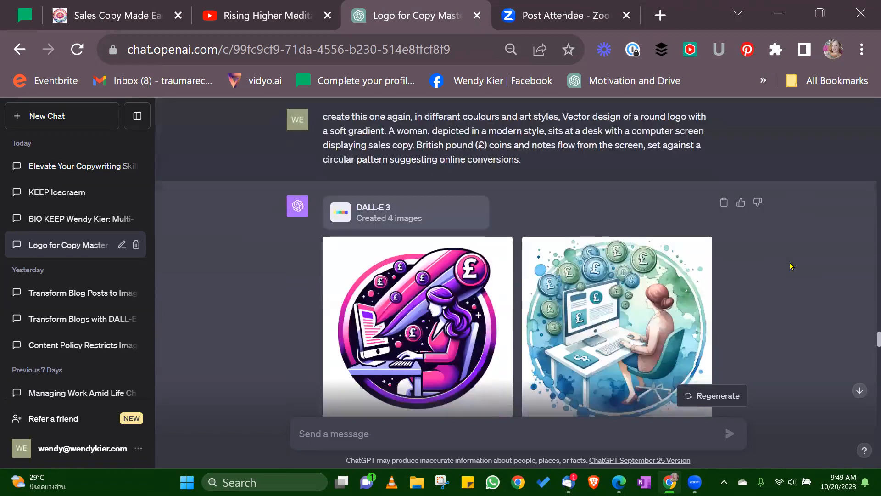
{"action": "scroll", "coordinate": [790, 266], "scroll_direction": "down", "scroll_amount": 2}
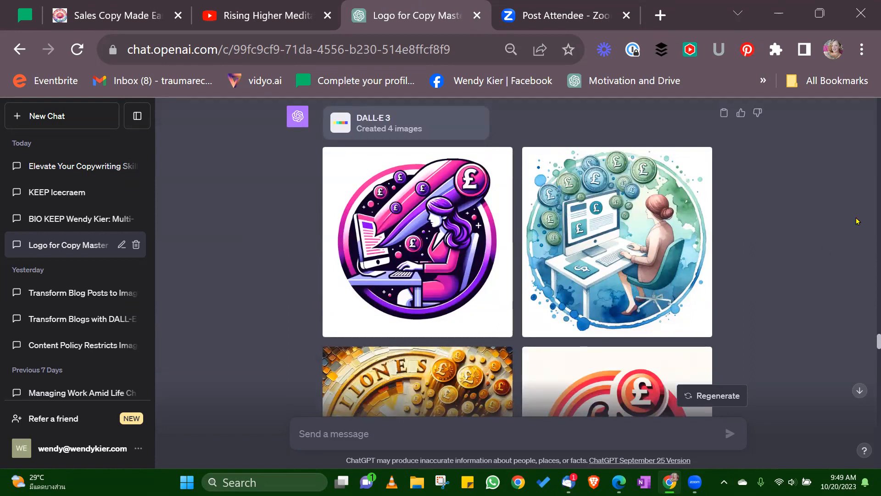
{"action": "scroll", "coordinate": [852, 222], "scroll_direction": "down", "scroll_amount": 4}
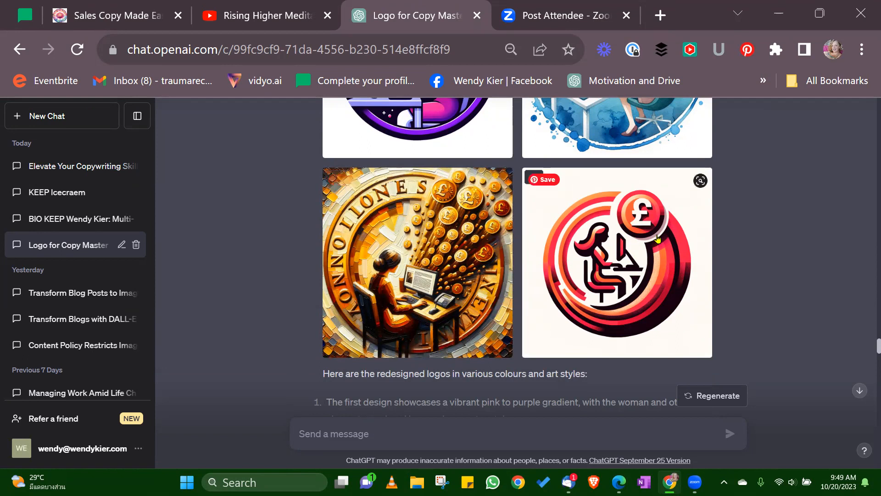
Examine the "4 more like these" request and compare the four additional logo designs generated for it
{"action": "scroll", "coordinate": [644, 253], "scroll_direction": "down", "scroll_amount": 2}
{"action": "scroll", "coordinate": [755, 238], "scroll_direction": "down", "scroll_amount": 8}
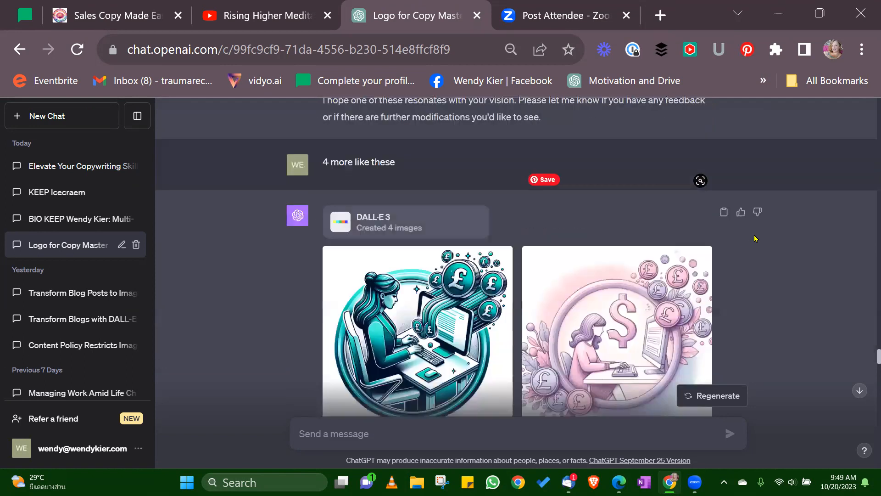
{"action": "scroll", "coordinate": [537, 181], "scroll_direction": "down", "scroll_amount": 2}
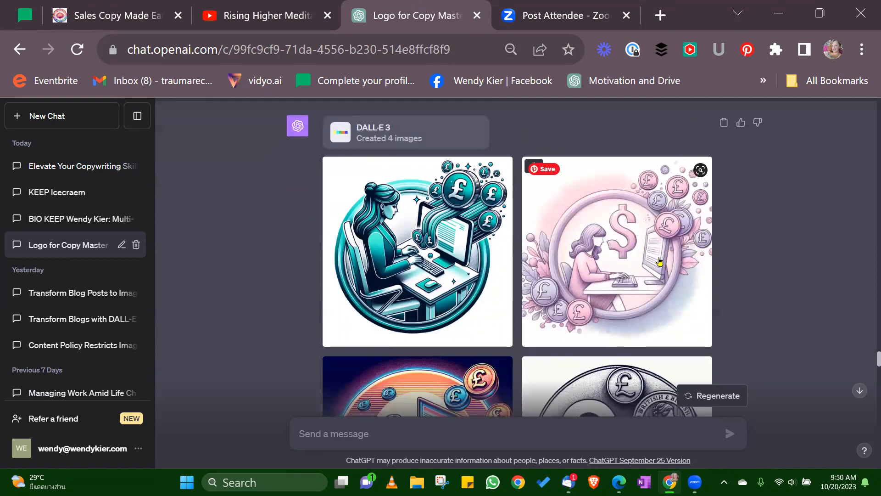
{"action": "scroll", "coordinate": [660, 262], "scroll_direction": "down", "scroll_amount": 3}
{"action": "scroll", "coordinate": [580, 288], "scroll_direction": "down", "scroll_amount": 1}
{"action": "scroll", "coordinate": [587, 283], "scroll_direction": "up", "scroll_amount": 1}
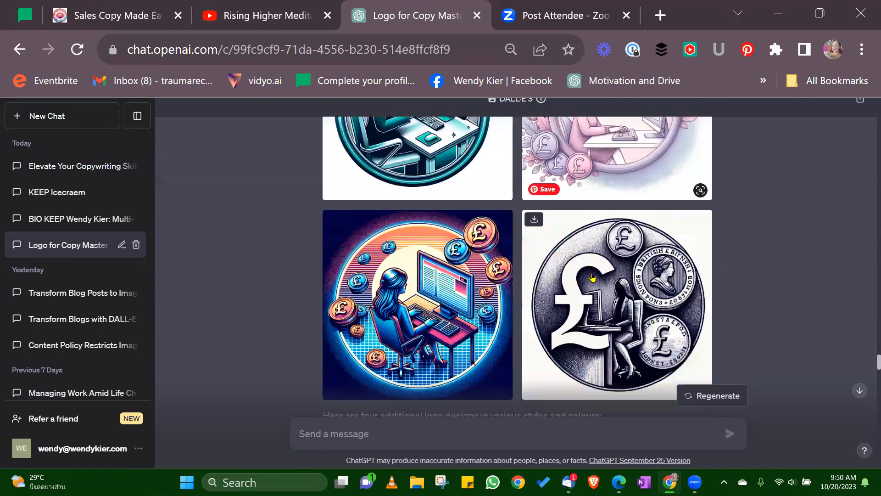
{"action": "scroll", "coordinate": [592, 277], "scroll_direction": "up", "scroll_amount": 3}
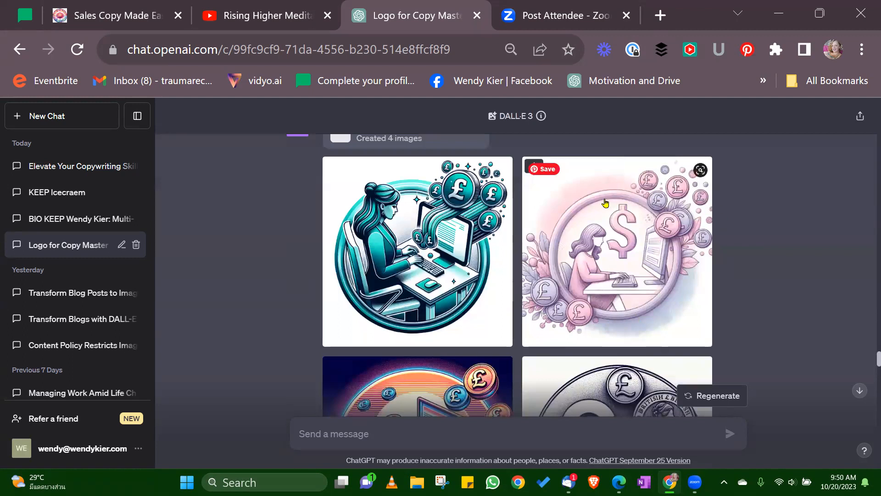
{"action": "scroll", "coordinate": [605, 202], "scroll_direction": "down", "scroll_amount": 4}
{"action": "scroll", "coordinate": [601, 202], "scroll_direction": "down", "scroll_amount": 1}
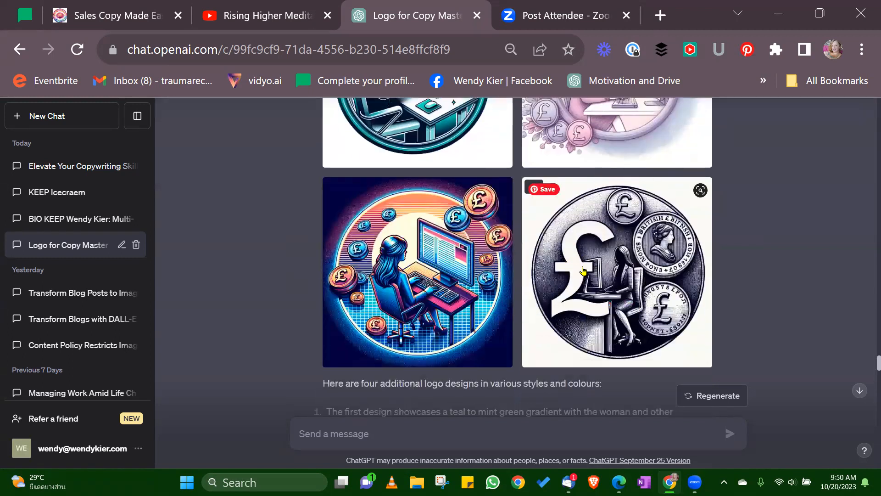
Compare the oil painting logo made without words with the version made to fit inside a round frame
{"action": "scroll", "coordinate": [474, 279], "scroll_direction": "down", "scroll_amount": 5}
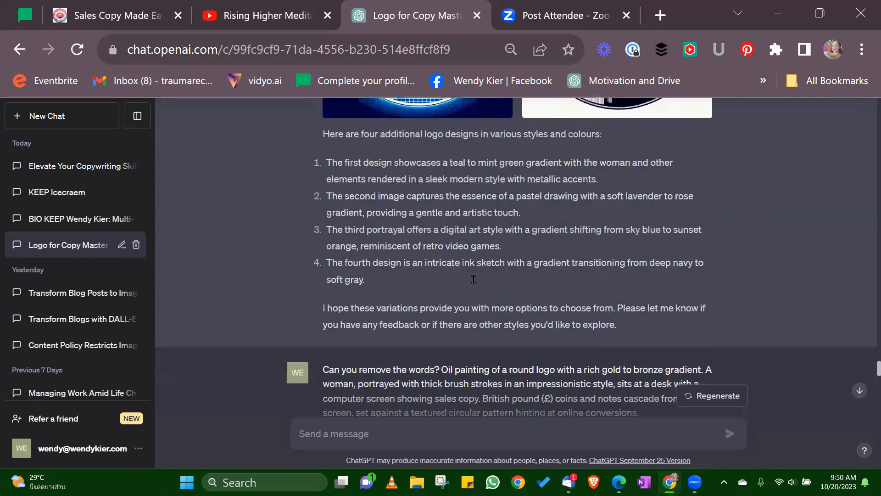
{"action": "scroll", "coordinate": [474, 279], "scroll_direction": "down", "scroll_amount": 6}
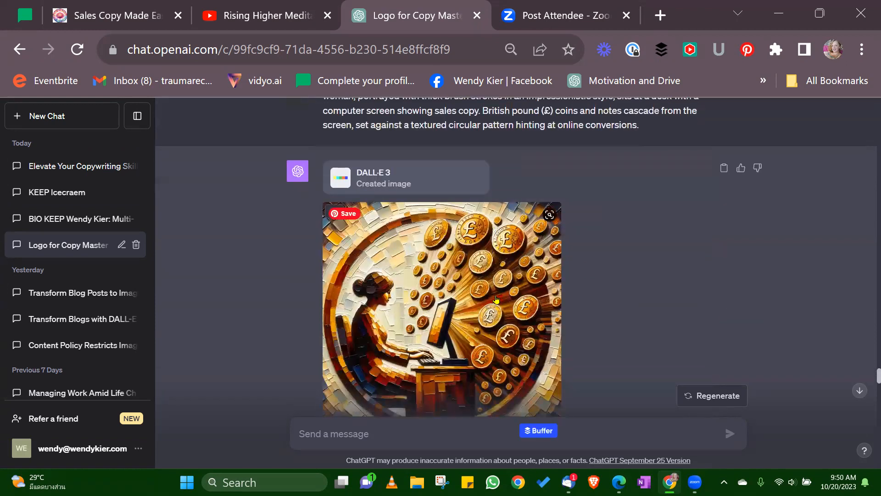
{"action": "scroll", "coordinate": [496, 298], "scroll_direction": "down", "scroll_amount": 9}
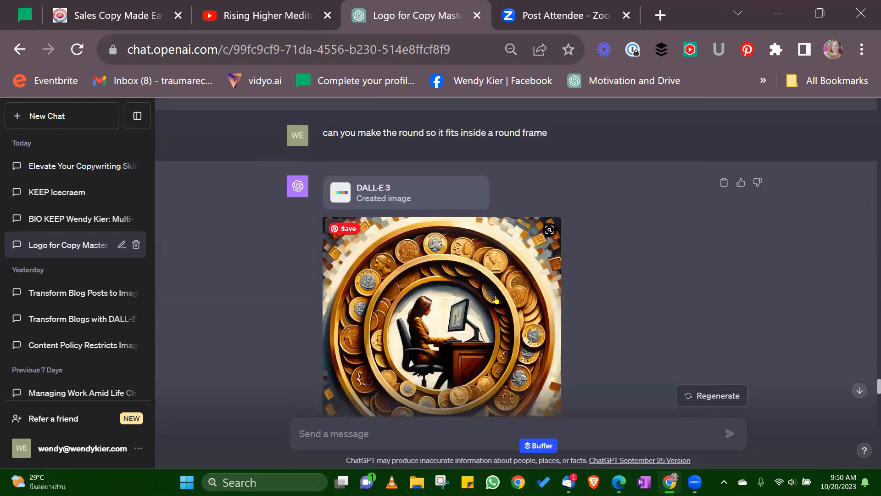
{"action": "scroll", "coordinate": [500, 353], "scroll_direction": "down", "scroll_amount": 2}
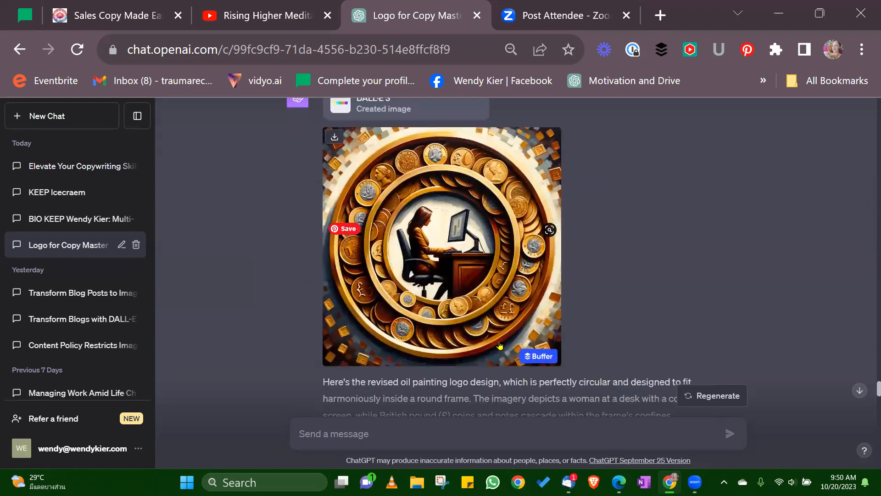
{"action": "scroll", "coordinate": [448, 292], "scroll_direction": "up", "scroll_amount": 2}
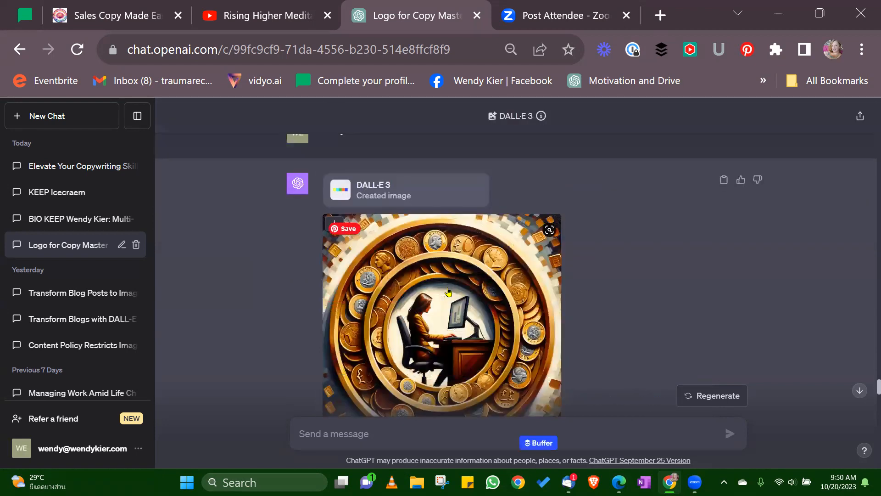
{"action": "scroll", "coordinate": [458, 275], "scroll_direction": "down", "scroll_amount": 10}
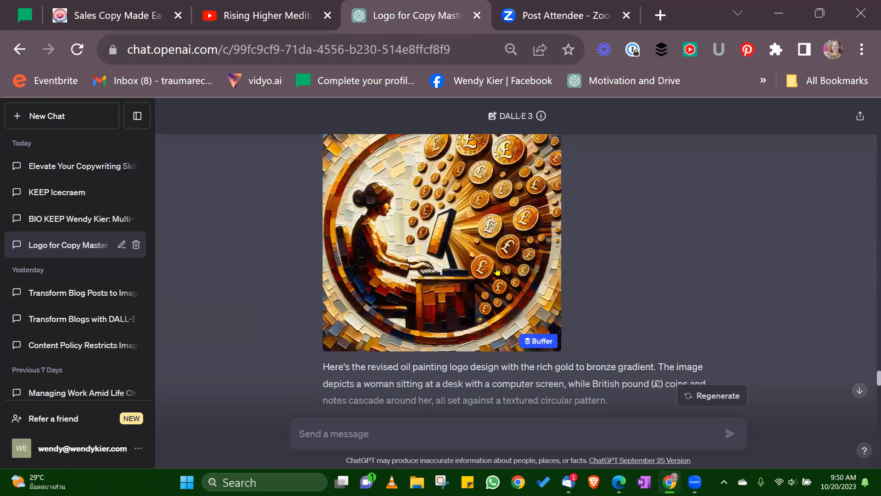
{"action": "scroll", "coordinate": [497, 270], "scroll_direction": "down", "scroll_amount": 20}
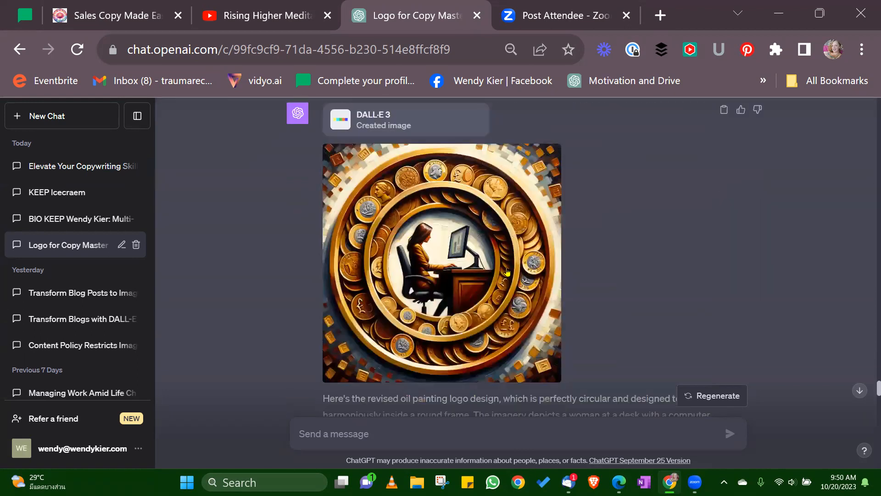
Examine the request to turn the gold-to-bronze oil painting logo into a vector and the image generated for it
{"action": "scroll", "coordinate": [507, 267], "scroll_direction": "down", "scroll_amount": 2}
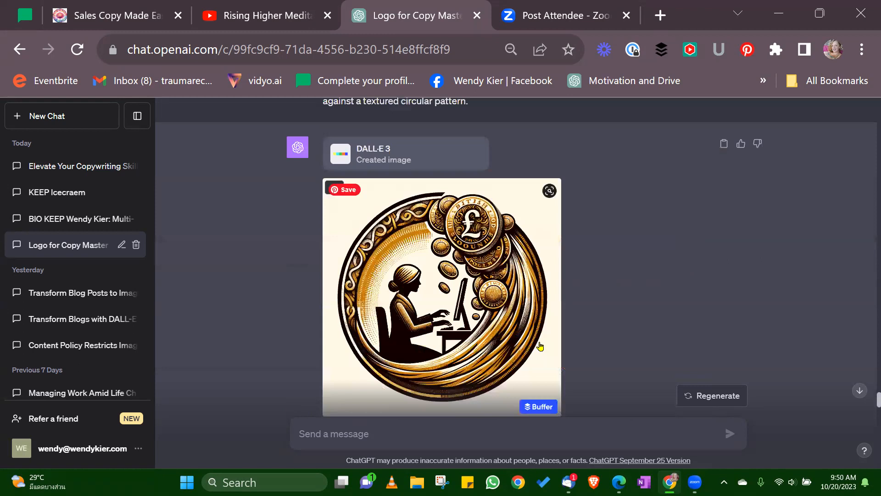
{"action": "scroll", "coordinate": [357, 249], "scroll_direction": "up", "scroll_amount": 4}
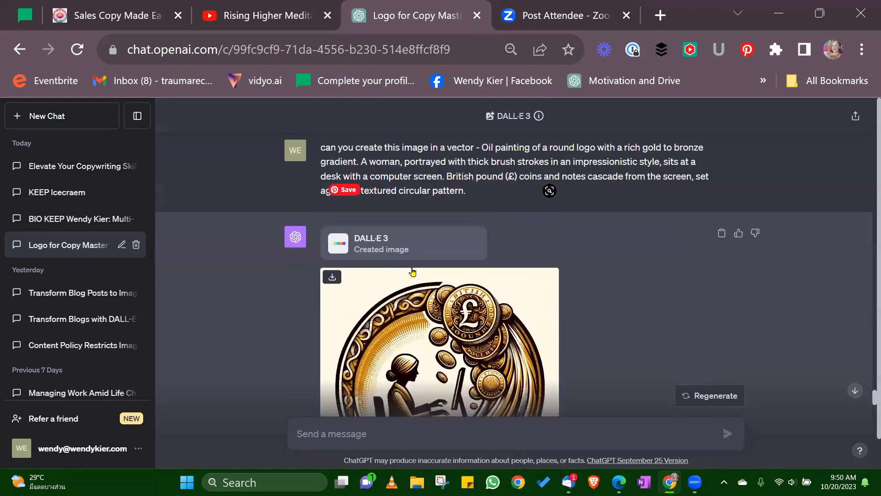
{"action": "scroll", "coordinate": [456, 292], "scroll_direction": "down", "scroll_amount": 4}
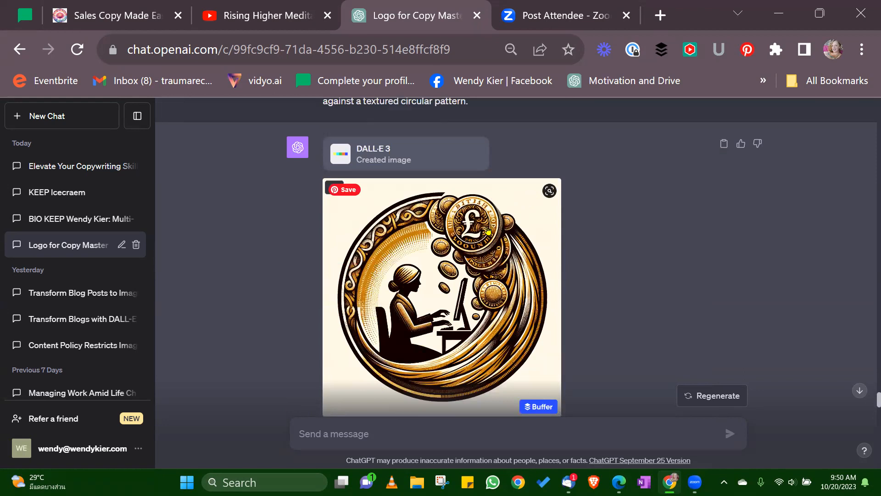
Compare the four sales copy combination designs with the preceding vector logo, and read on to the request for white backgrounds and vibrant money colours
{"action": "scroll", "coordinate": [506, 268], "scroll_direction": "down", "scroll_amount": 10}
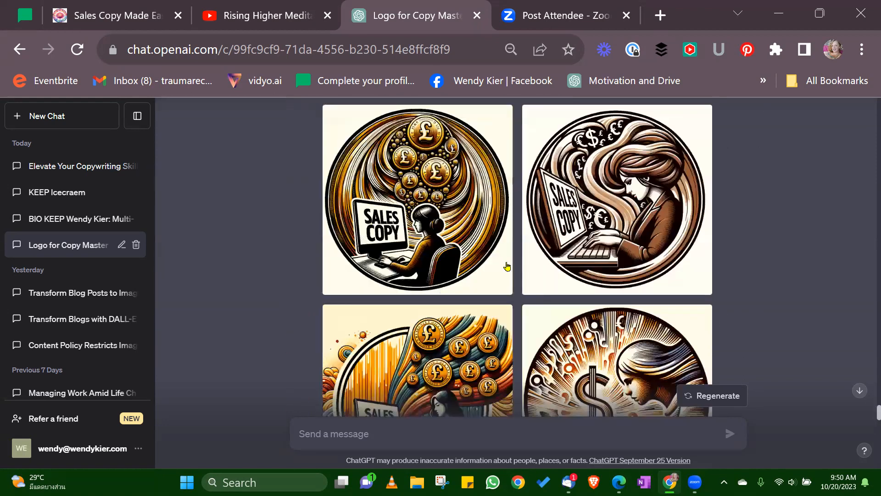
{"action": "scroll", "coordinate": [463, 243], "scroll_direction": "up", "scroll_amount": 2}
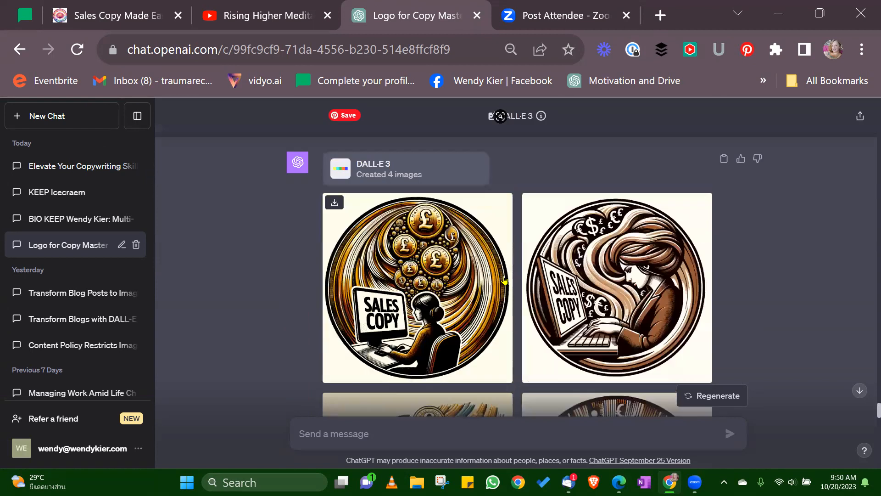
{"action": "scroll", "coordinate": [472, 310], "scroll_direction": "up", "scroll_amount": 6}
{"action": "scroll", "coordinate": [459, 237], "scroll_direction": "down", "scroll_amount": 4}
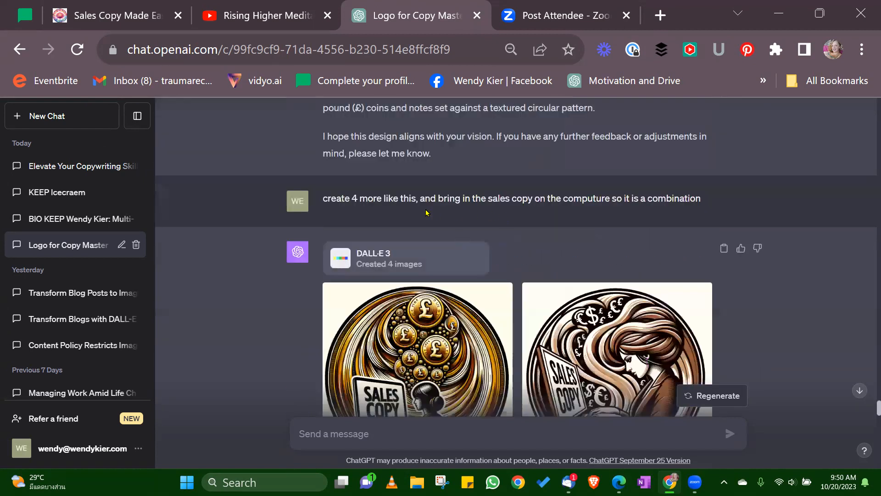
{"action": "scroll", "coordinate": [537, 257], "scroll_direction": "up", "scroll_amount": 6}
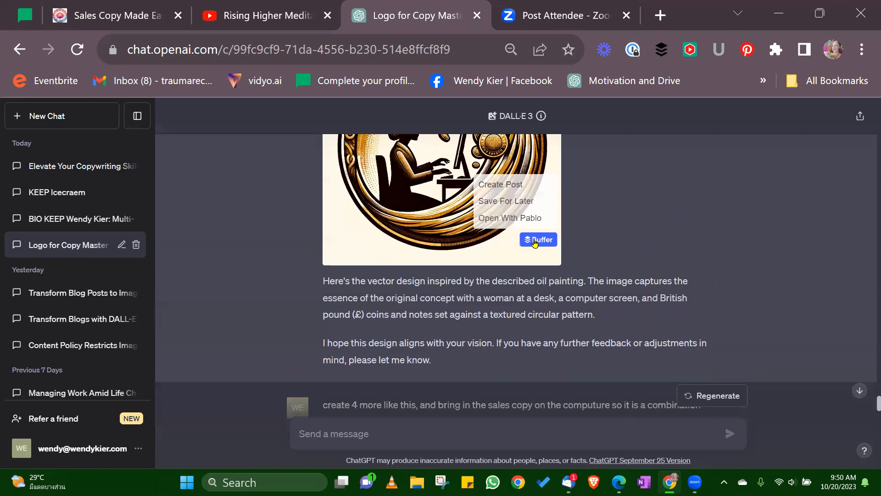
{"action": "scroll", "coordinate": [544, 353], "scroll_direction": "down", "scroll_amount": 8}
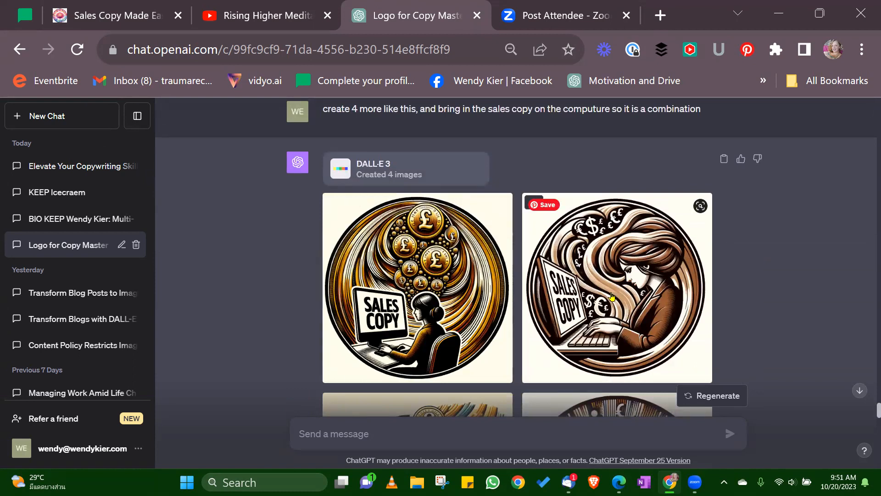
{"action": "scroll", "coordinate": [612, 294], "scroll_direction": "down", "scroll_amount": 2}
{"action": "scroll", "coordinate": [690, 294], "scroll_direction": "down", "scroll_amount": 2}
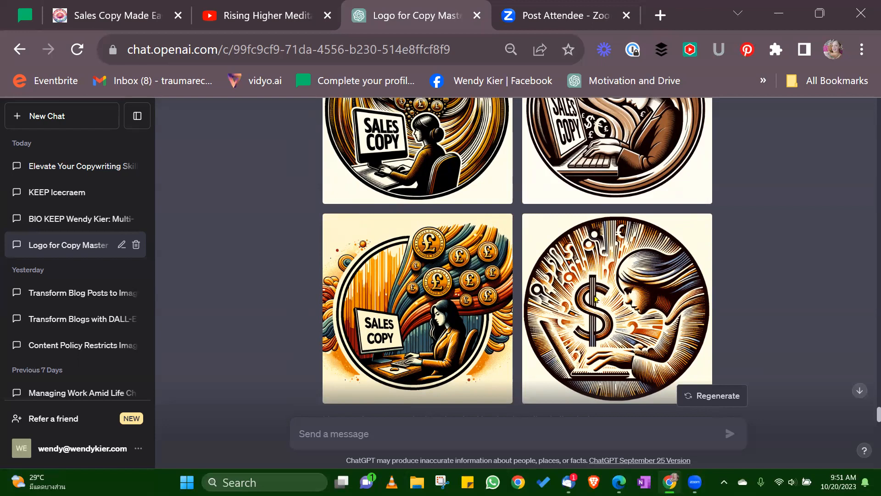
{"action": "scroll", "coordinate": [688, 271], "scroll_direction": "up", "scroll_amount": 1}
{"action": "scroll", "coordinate": [610, 267], "scroll_direction": "down", "scroll_amount": 2}
{"action": "scroll", "coordinate": [604, 269], "scroll_direction": "up", "scroll_amount": 6}
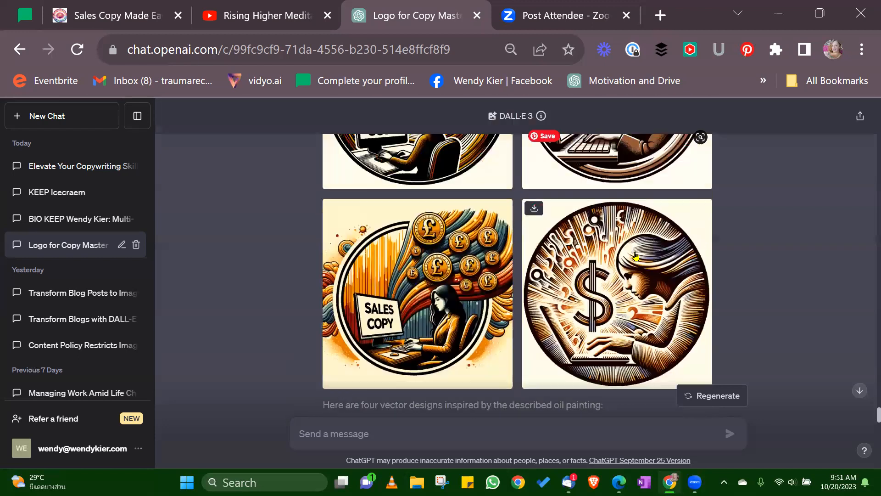
{"action": "scroll", "coordinate": [636, 256], "scroll_direction": "down", "scroll_amount": 15}
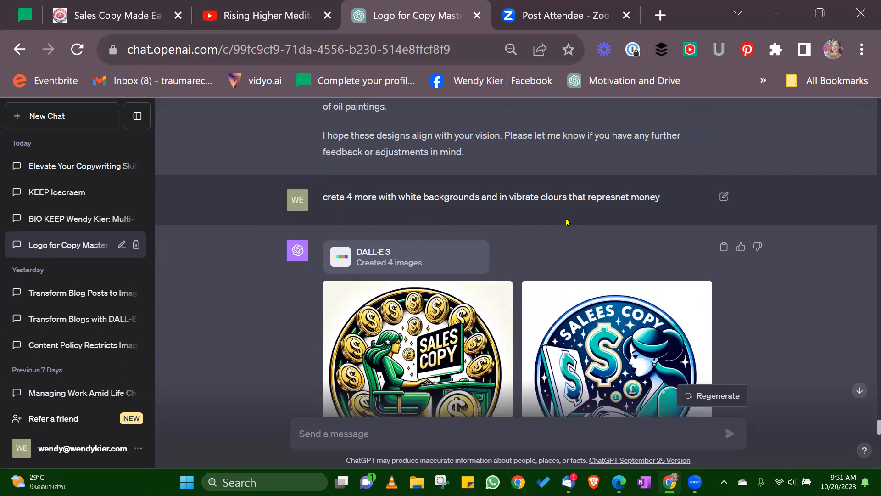
Compare the four logo designs made for the request for white backgrounds and vibrant money colours
{"action": "scroll", "coordinate": [566, 222], "scroll_direction": "down", "scroll_amount": 4}
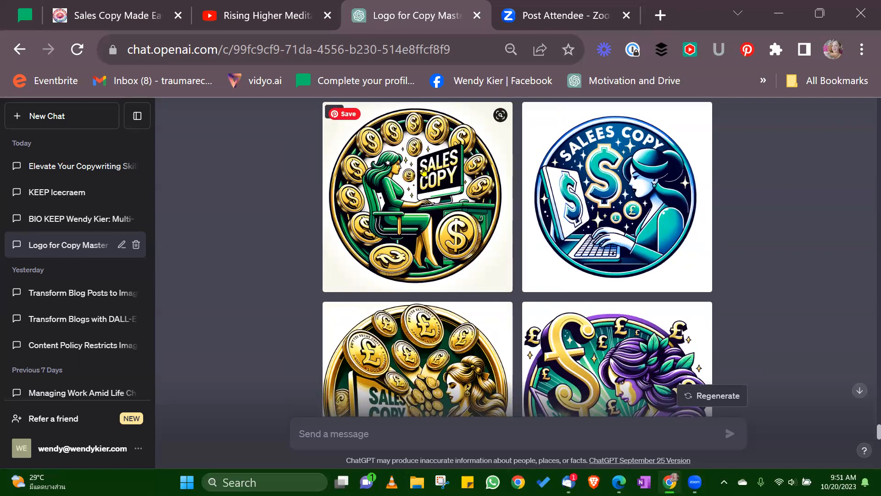
{"action": "scroll", "coordinate": [422, 212], "scroll_direction": "down", "scroll_amount": 4}
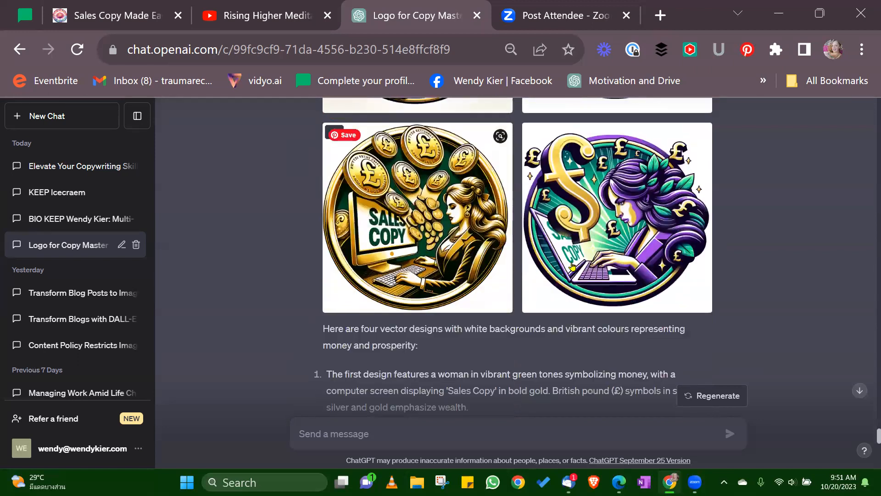
{"action": "scroll", "coordinate": [631, 248], "scroll_direction": "down", "scroll_amount": 13}
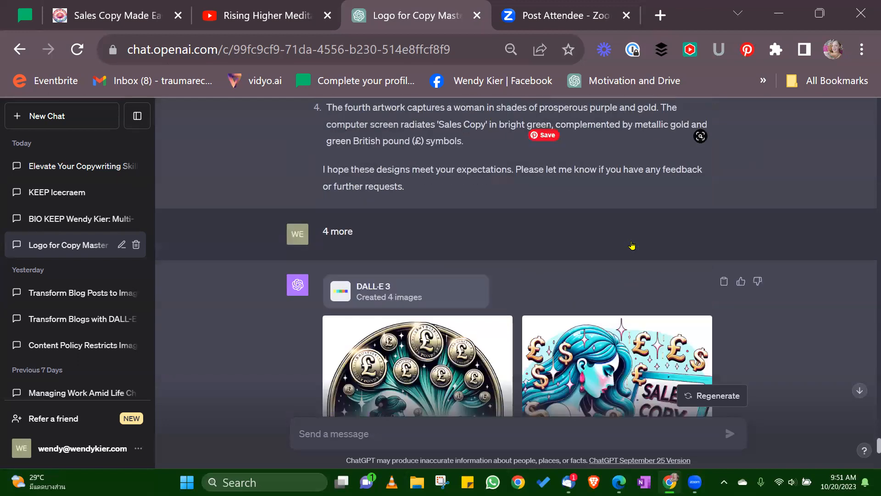
Examine the four additional designs generated for the "4 more" request, from the jade round logo to the coral dollar design
{"action": "scroll", "coordinate": [785, 285], "scroll_direction": "down", "scroll_amount": 2}
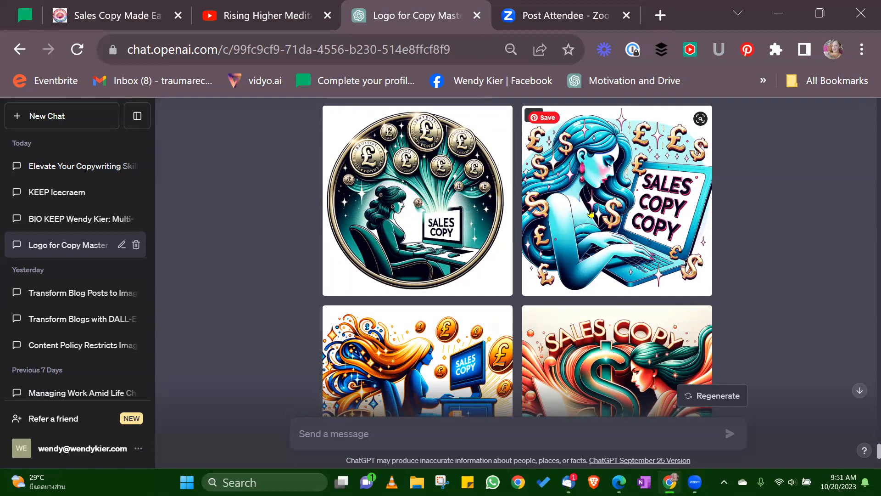
{"action": "scroll", "coordinate": [590, 214], "scroll_direction": "down", "scroll_amount": 4}
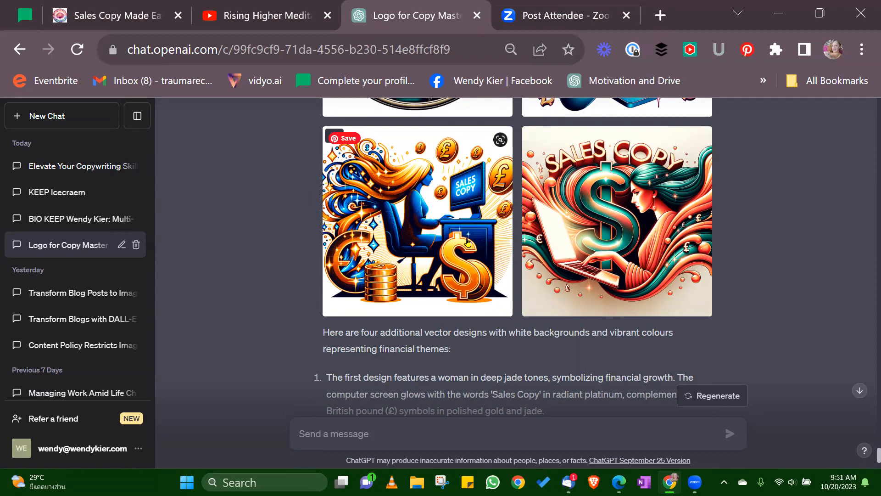
{"action": "scroll", "coordinate": [579, 263], "scroll_direction": "down", "scroll_amount": 3}
{"action": "scroll", "coordinate": [579, 263], "scroll_direction": "down", "scroll_amount": 3}
{"action": "scroll", "coordinate": [583, 268], "scroll_direction": "up", "scroll_amount": 6}
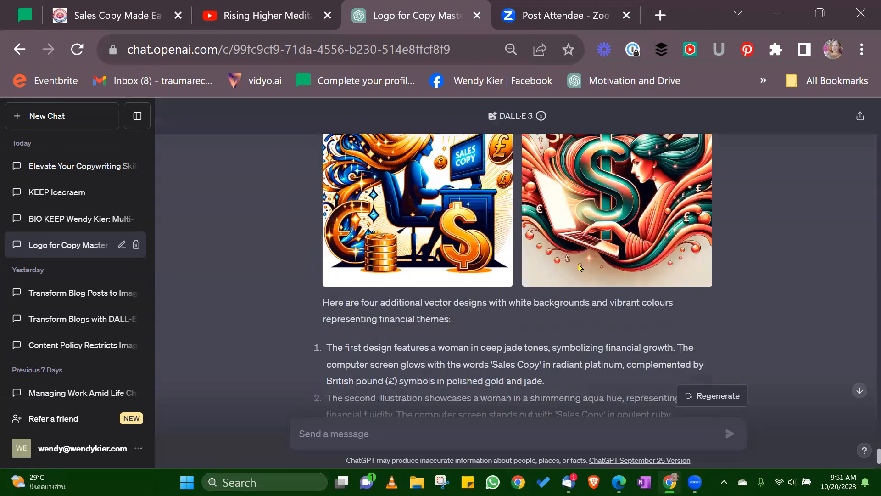
{"action": "scroll", "coordinate": [589, 274], "scroll_direction": "up", "scroll_amount": 1}
{"action": "scroll", "coordinate": [588, 274], "scroll_direction": "down", "scroll_amount": 2}
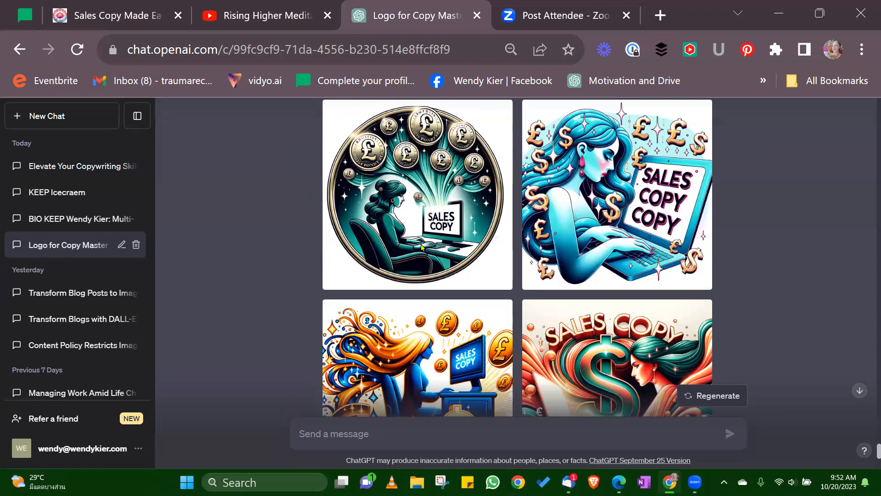
Switch to the sales copy masterclass page and examine how the round logo sits above the main headline
{"action": "left_click", "coordinate": [95, 11]}
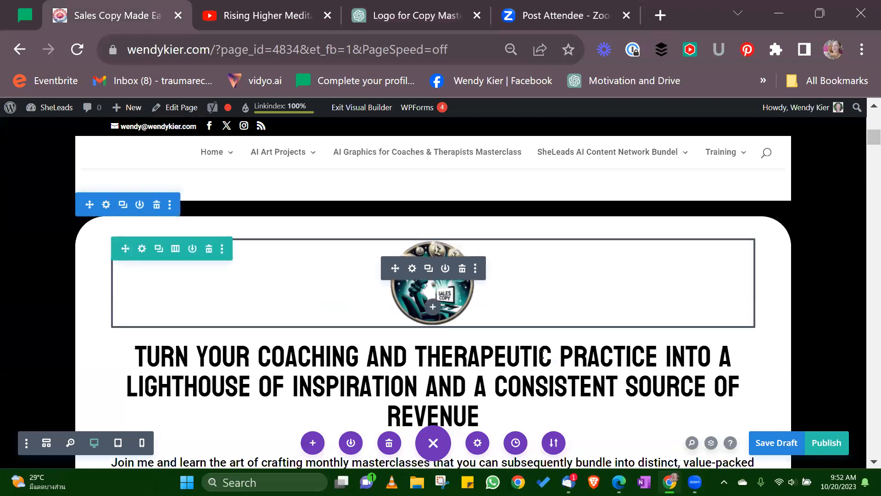
{"action": "scroll", "coordinate": [539, 361], "scroll_direction": "down", "scroll_amount": 4}
{"action": "scroll", "coordinate": [541, 359], "scroll_direction": "up", "scroll_amount": 6}
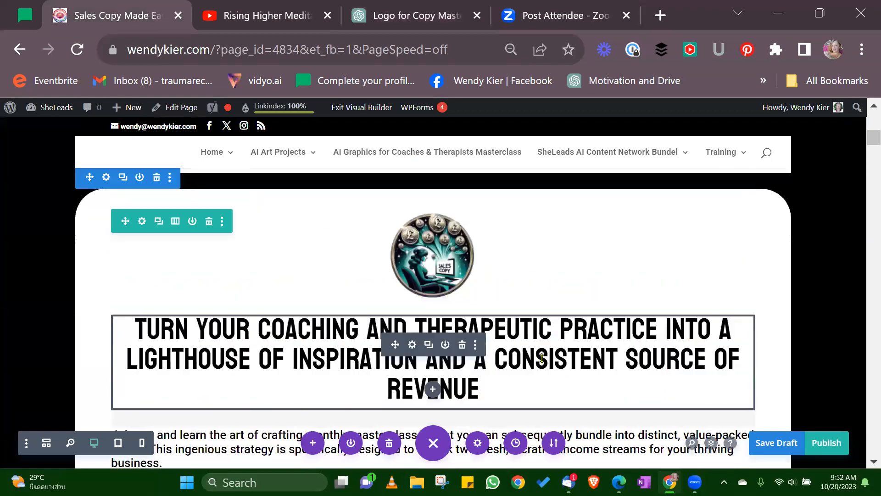
{"action": "scroll", "coordinate": [591, 362], "scroll_direction": "down", "scroll_amount": 2}
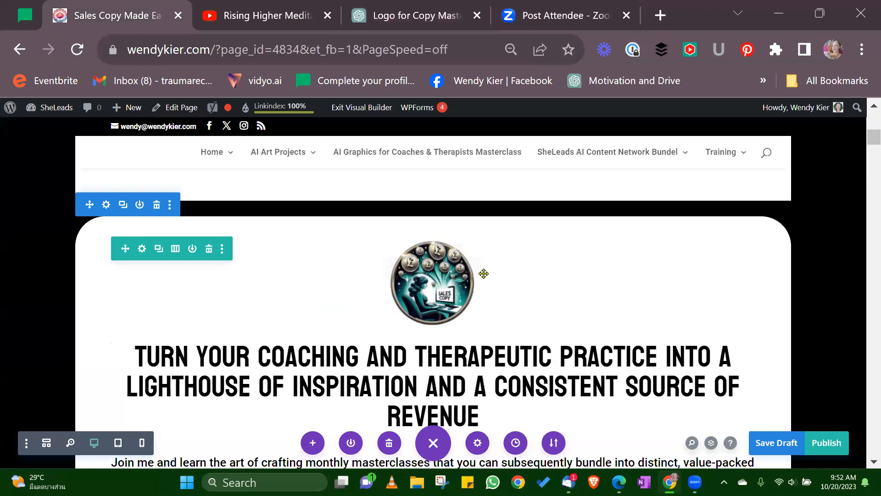
{"action": "scroll", "coordinate": [546, 371], "scroll_direction": "down", "scroll_amount": 2}
{"action": "scroll", "coordinate": [546, 371], "scroll_direction": "up", "scroll_amount": 2}
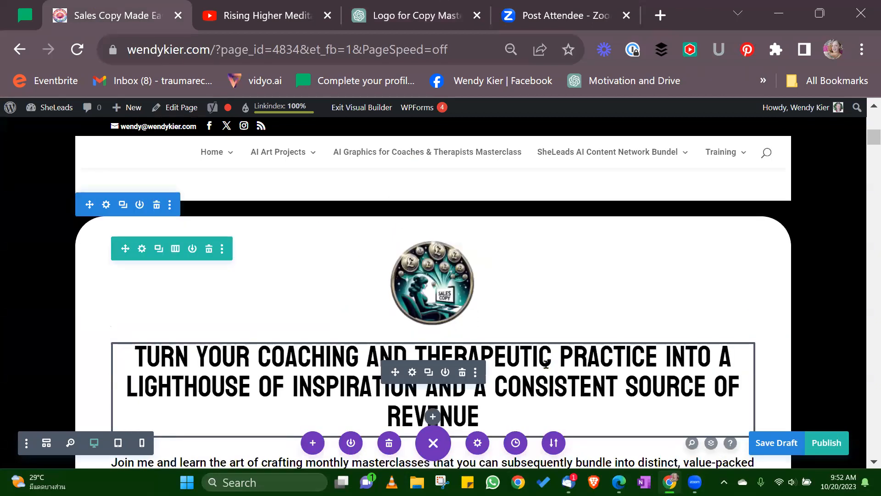
Review the intro text and the numbered step sections with their photos on the masterclass page, then return to the logo
{"action": "scroll", "coordinate": [535, 318], "scroll_direction": "down", "scroll_amount": 5}
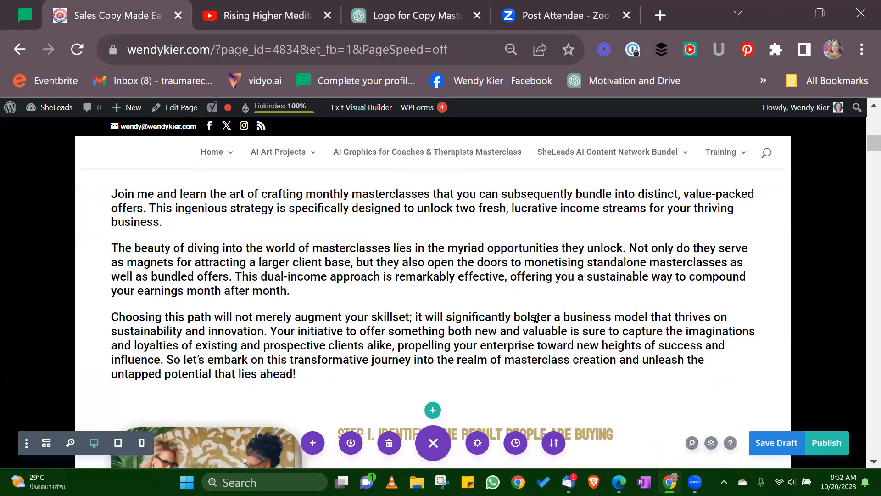
{"action": "scroll", "coordinate": [537, 322], "scroll_direction": "up", "scroll_amount": 5}
{"action": "scroll", "coordinate": [548, 335], "scroll_direction": "down", "scroll_amount": 4}
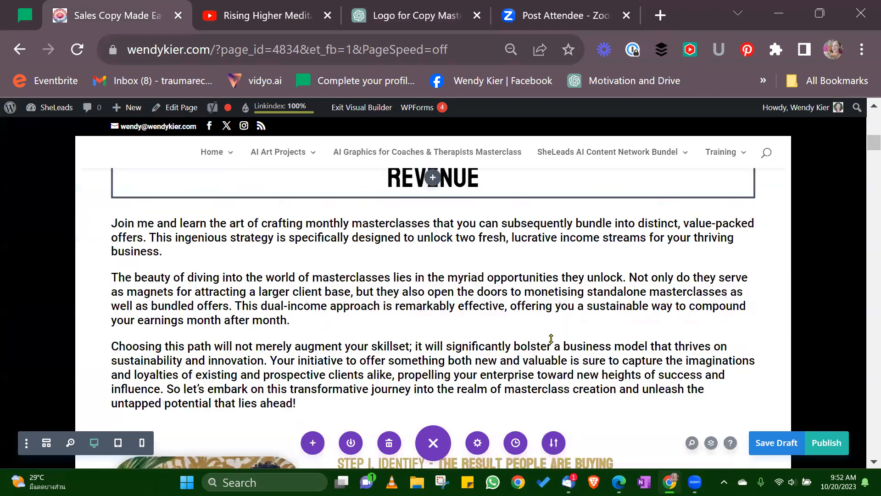
{"action": "scroll", "coordinate": [391, 299], "scroll_direction": "down", "scroll_amount": 4}
{"action": "scroll", "coordinate": [218, 298], "scroll_direction": "down", "scroll_amount": 15}
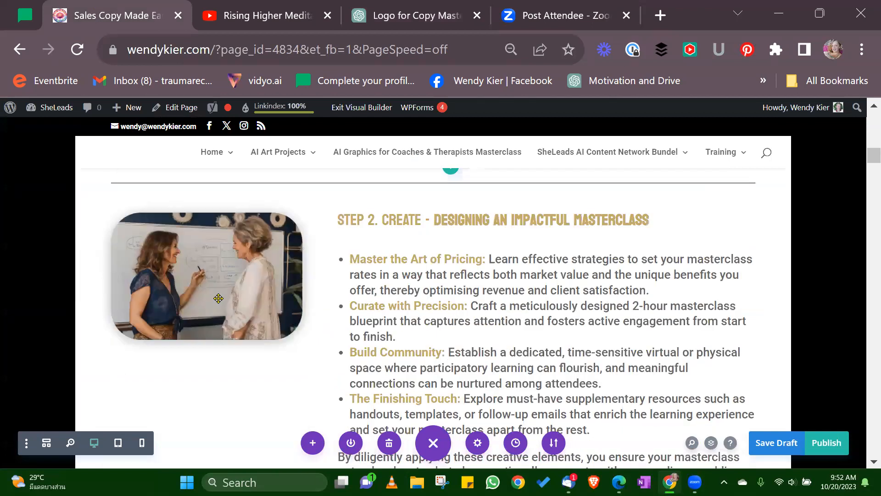
{"action": "scroll", "coordinate": [218, 298], "scroll_direction": "down", "scroll_amount": 5}
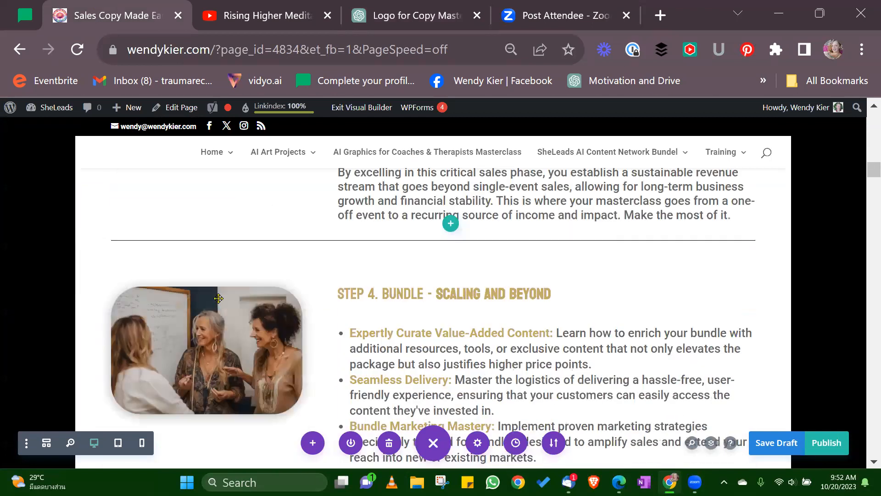
{"action": "scroll", "coordinate": [219, 299], "scroll_direction": "down", "scroll_amount": 4}
{"action": "scroll", "coordinate": [309, 288], "scroll_direction": "up", "scroll_amount": 20}
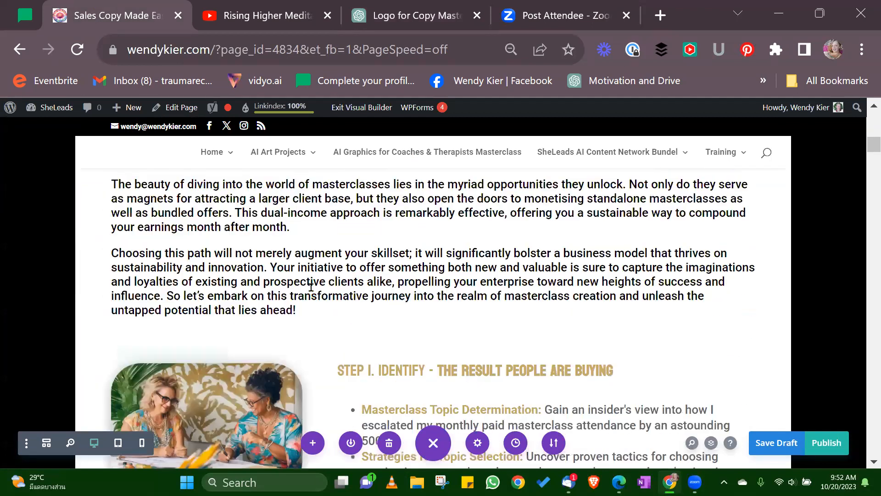
{"action": "scroll", "coordinate": [459, 381], "scroll_direction": "up", "scroll_amount": 5}
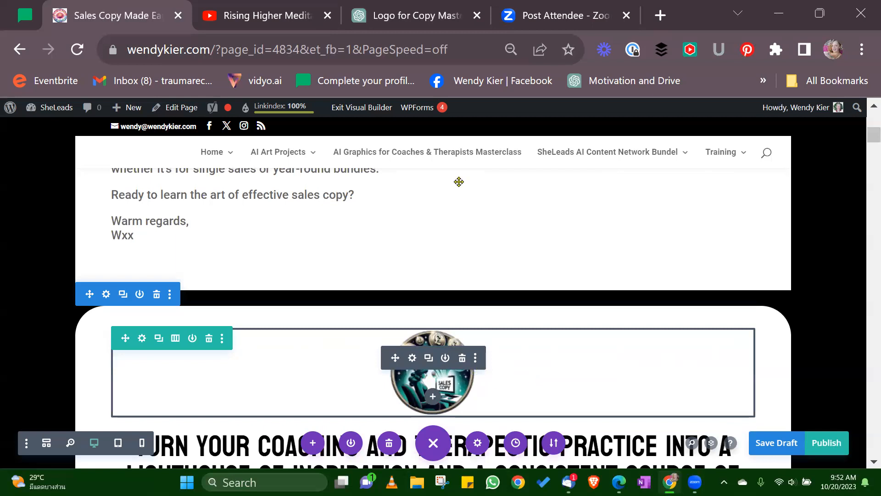
Return to the Logo for Copy Mastery conversation and reload it after checking the network connection
{"action": "left_click", "coordinate": [385, 5]}
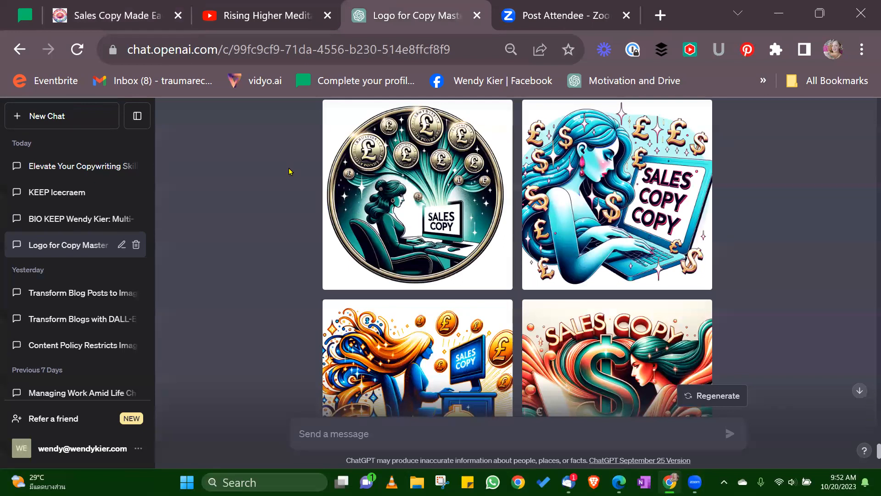
{"action": "left_click", "coordinate": [792, 481]}
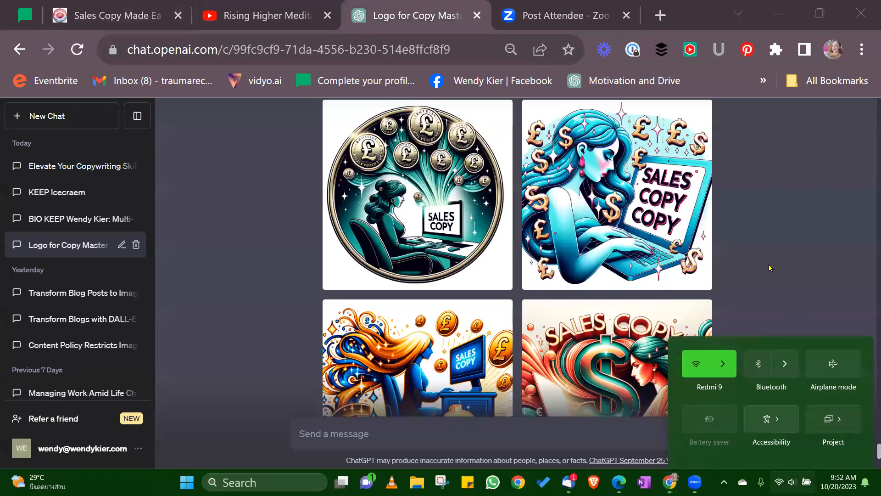
{"action": "left_click", "coordinate": [771, 229]}
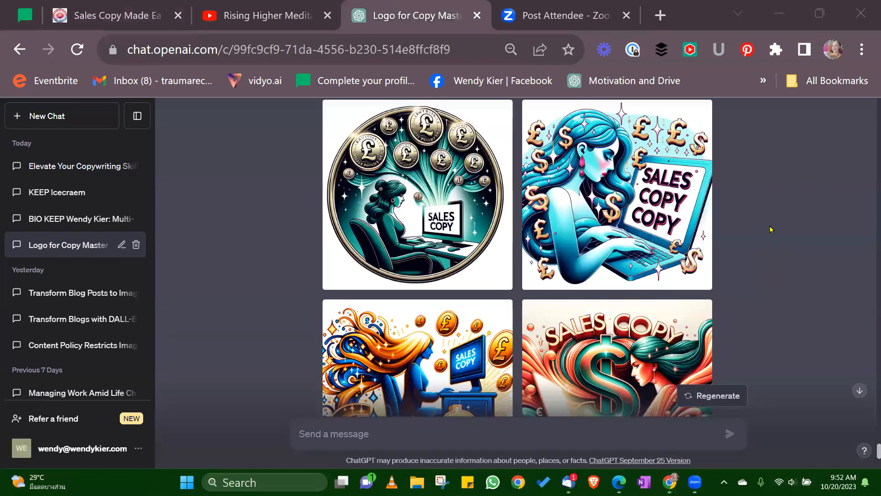
{"action": "left_click", "coordinate": [77, 49]}
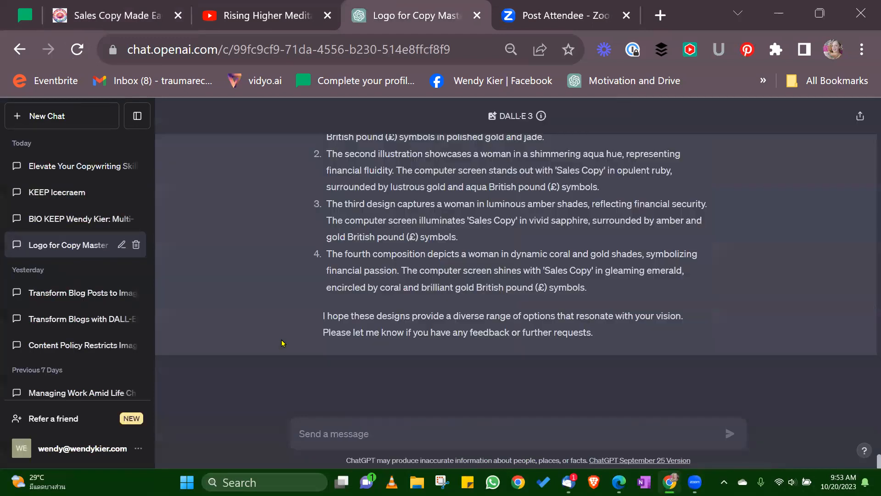
{"action": "scroll", "coordinate": [317, 227], "scroll_direction": "up", "scroll_amount": 10}
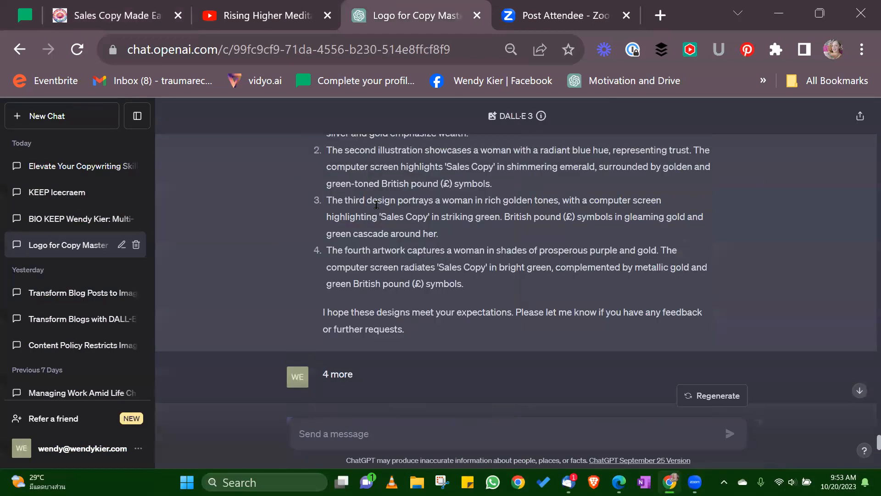
Start a new GPT-4 chat in DALL·E 3 mode
{"action": "left_click", "coordinate": [49, 116]}
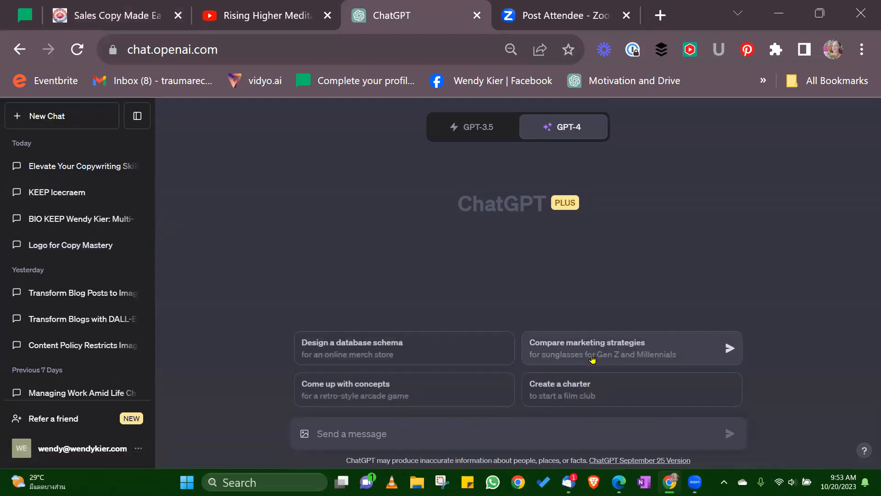
{"action": "mouse_move", "coordinate": [572, 128]}
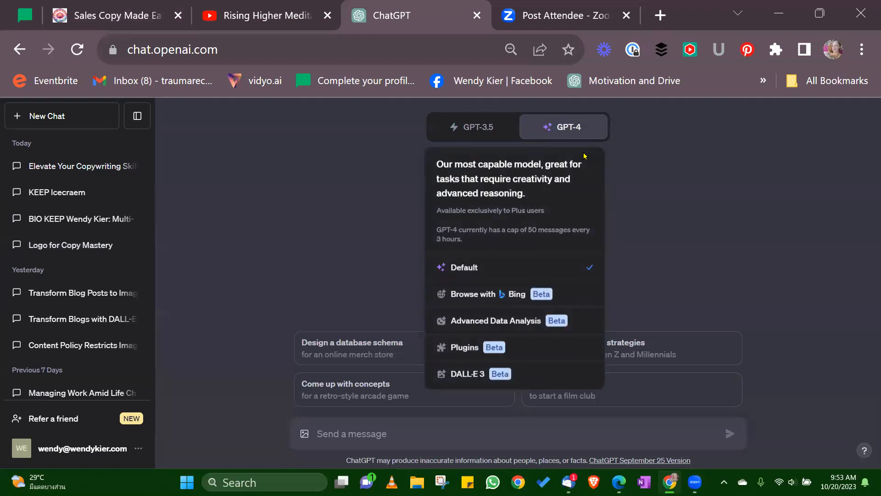
{"action": "left_click", "coordinate": [496, 378]}
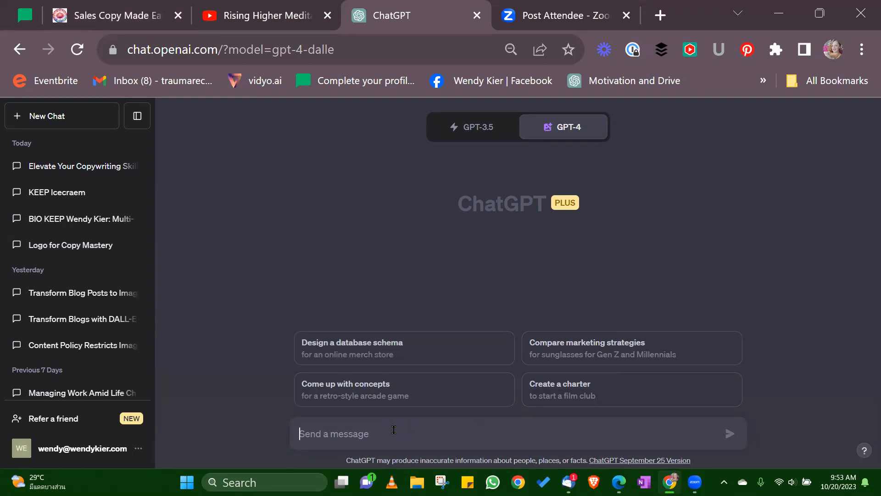
Send the prompt "creat a logo dog petting service"
{"action": "type", "text": "creat a"}
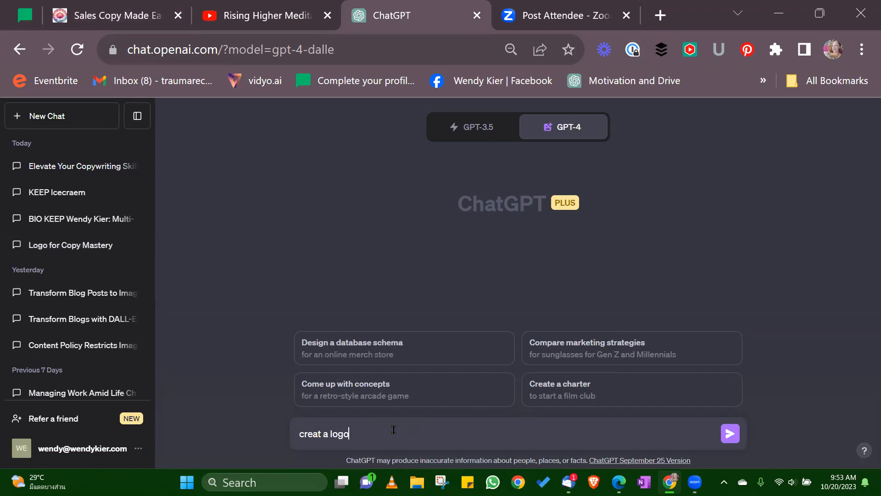
{"action": "type", "text": "logo dog petting ervice"}
{"action": "left_click", "coordinate": [404, 434]}
{"action": "type", "text": "s"}
{"action": "left_click", "coordinate": [732, 436]}
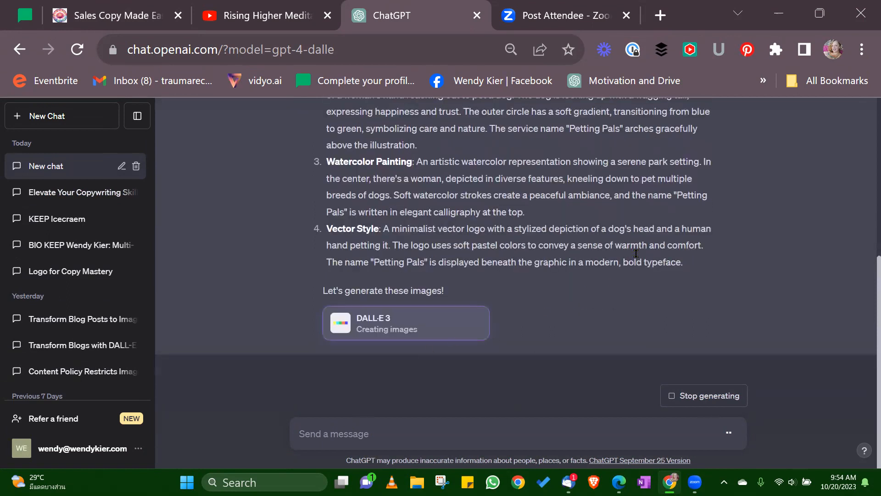
Read the photo, illustration, watercolor and vector descriptions for the dog petting logo, and continue down to the images
{"action": "scroll", "coordinate": [504, 239], "scroll_direction": "up", "scroll_amount": 10}
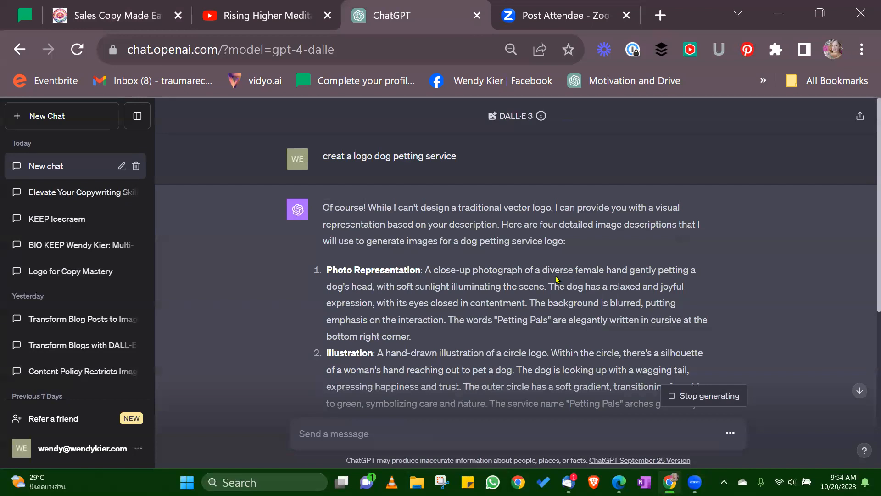
{"action": "scroll", "coordinate": [556, 278], "scroll_direction": "down", "scroll_amount": 5}
{"action": "scroll", "coordinate": [551, 270], "scroll_direction": "up", "scroll_amount": 3}
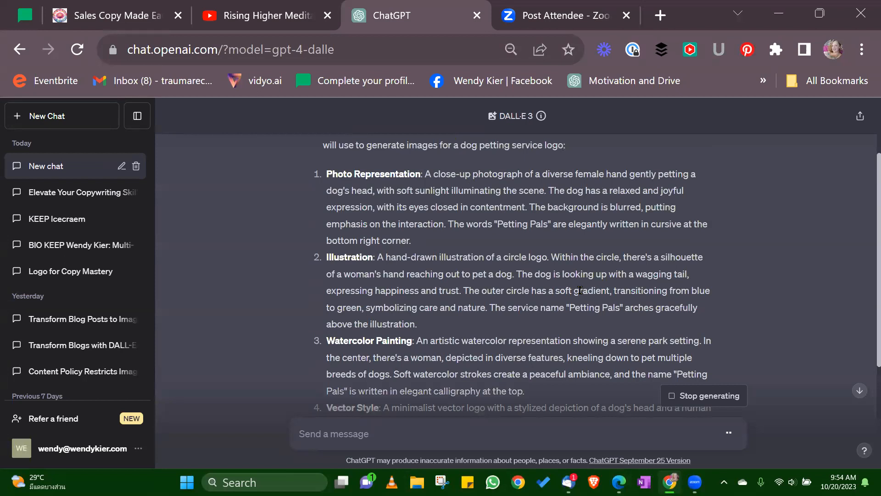
{"action": "scroll", "coordinate": [579, 290], "scroll_direction": "down", "scroll_amount": 4}
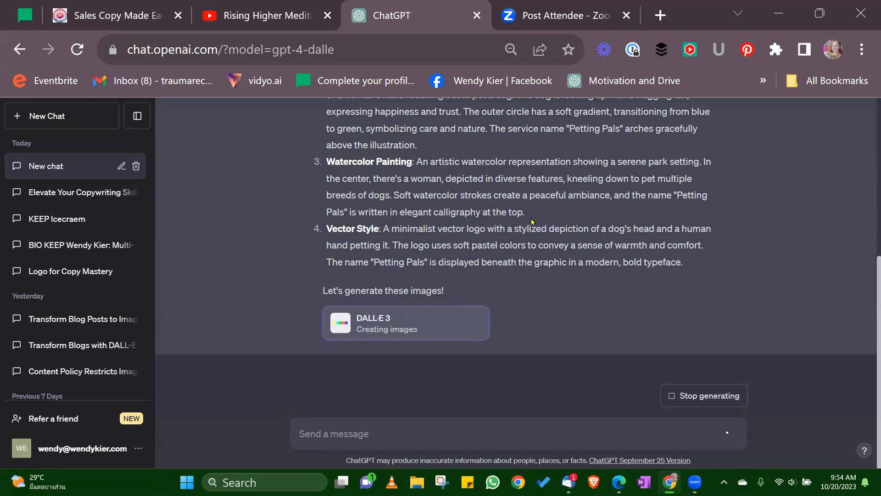
{"action": "scroll", "coordinate": [531, 217], "scroll_direction": "up", "scroll_amount": 6}
{"action": "scroll", "coordinate": [531, 218], "scroll_direction": "down", "scroll_amount": 7}
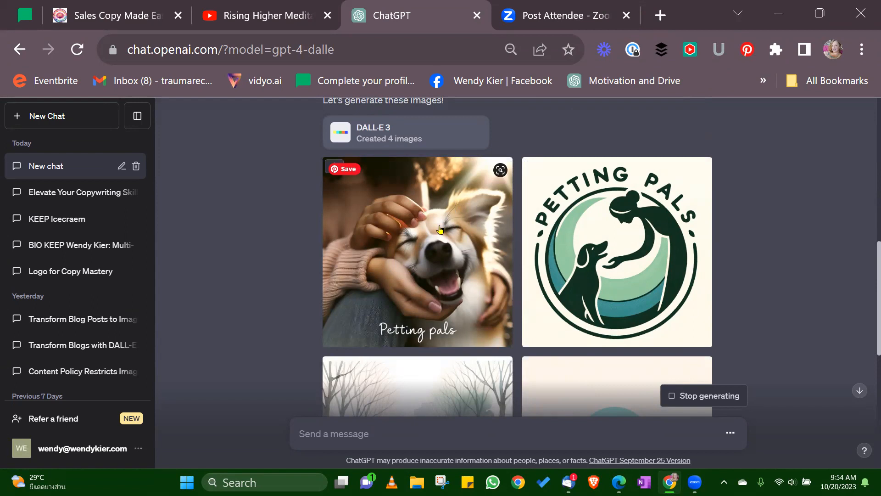
Copy the prompt behind the round green Petting Pals illustration from its enlarged view, and close that view
{"action": "scroll", "coordinate": [435, 262], "scroll_direction": "down", "scroll_amount": 4}
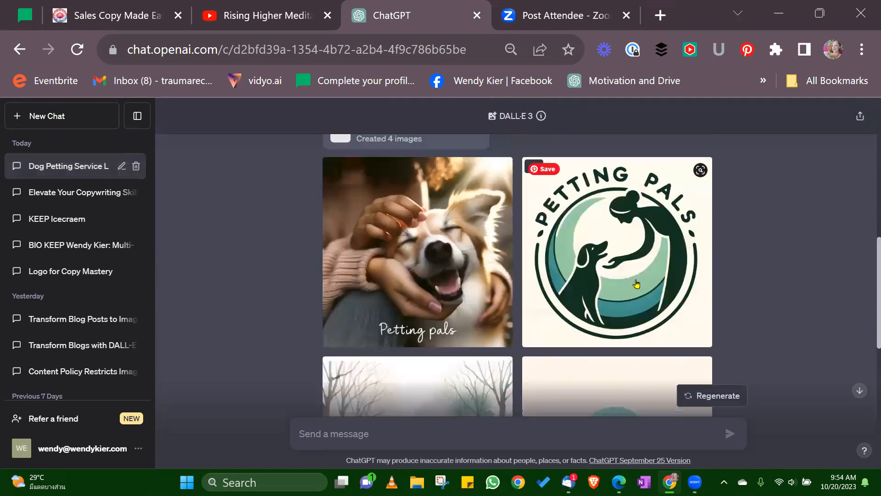
{"action": "left_click", "coordinate": [637, 284]}
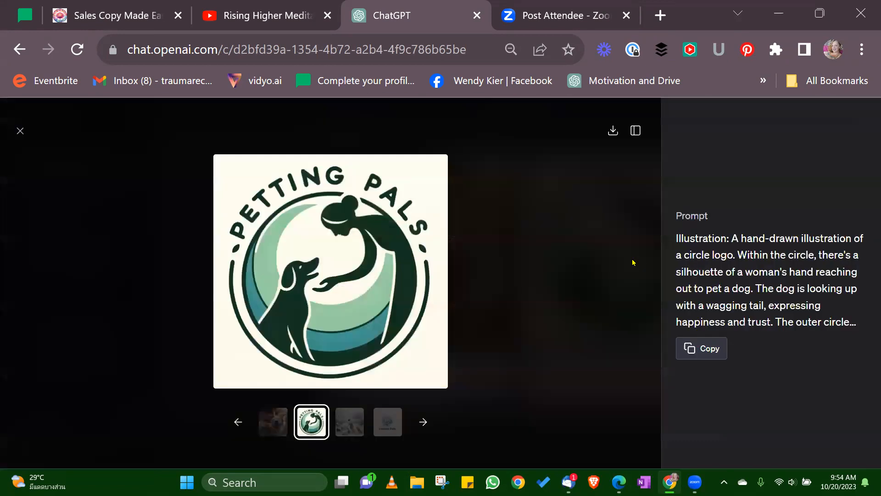
{"action": "left_click", "coordinate": [704, 348]}
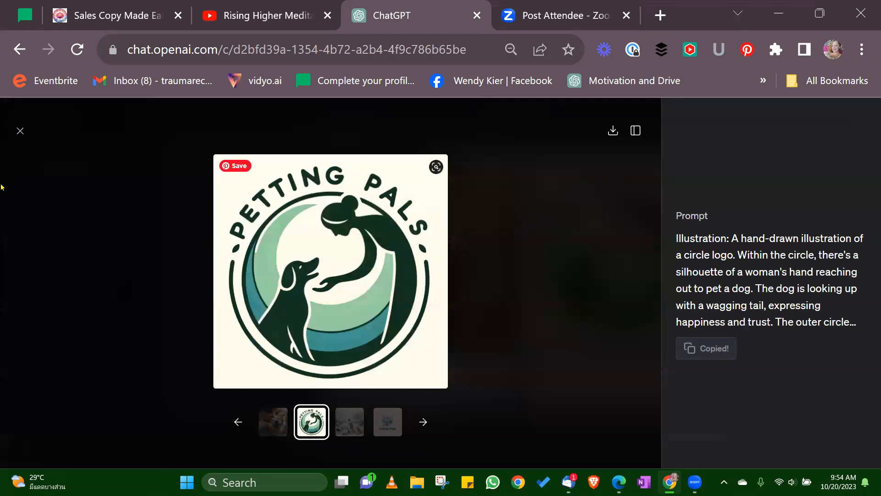
{"action": "left_click", "coordinate": [21, 131]}
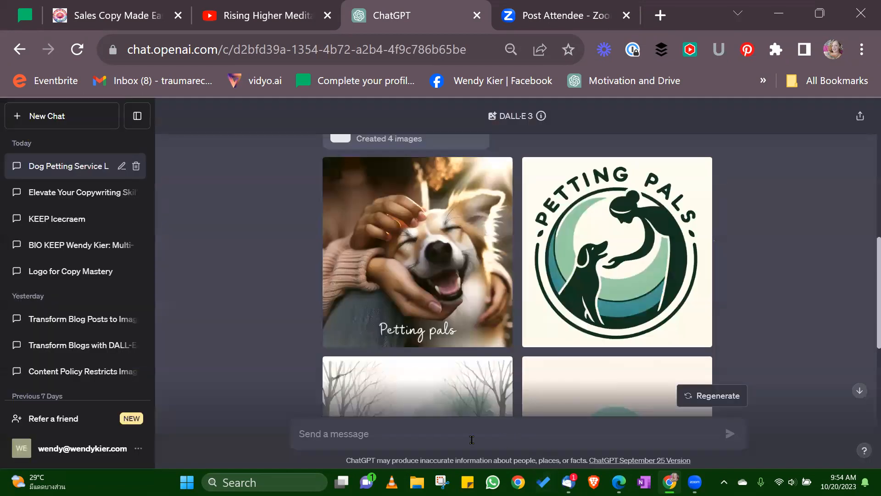
Send the prompt "make 4 more like this with no words and differant coulours -" followed by the copied illustration description
{"action": "type", "text": "make"}
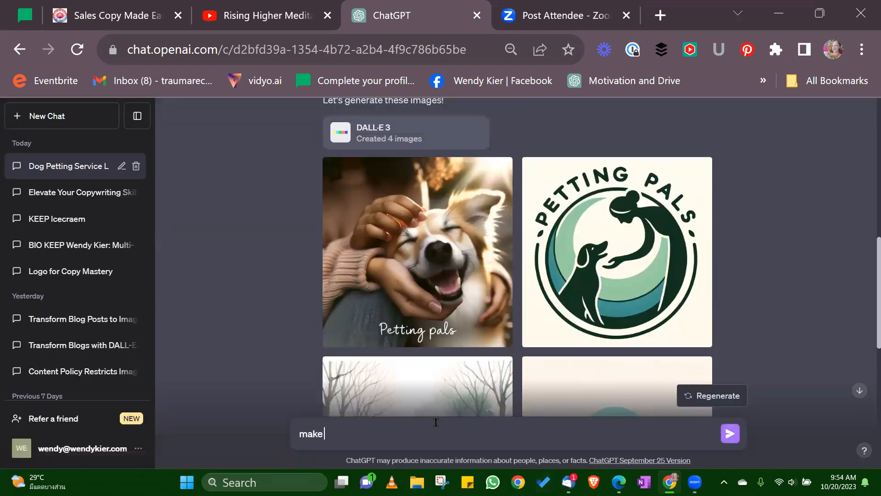
{"action": "type", "text": " 4 more like this with no words and differant coulours -"}
{"action": "key", "text": "ctrl+v"}
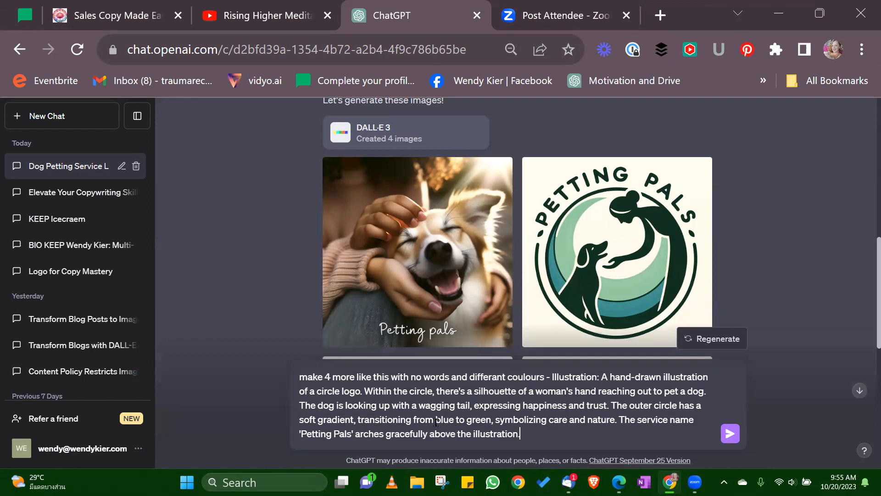
{"action": "left_click", "coordinate": [730, 432]}
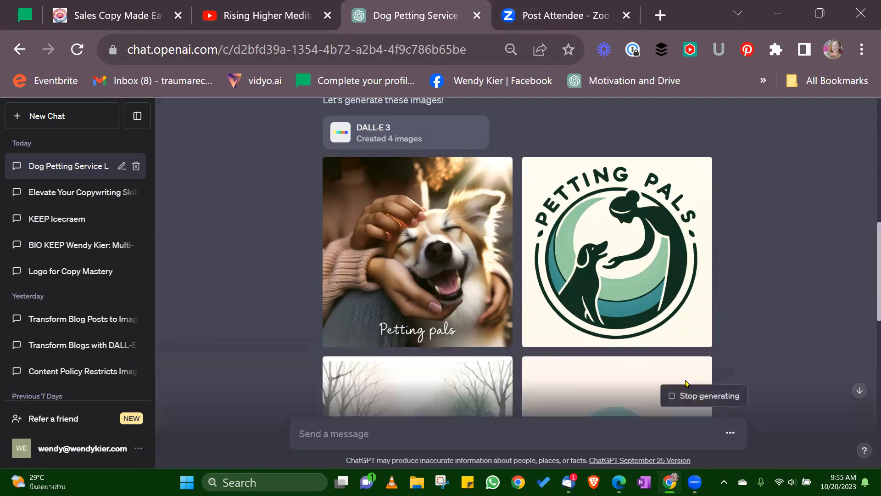
Review the first Petting Pals images, highlight the service name in the sent prompt, and compare the new circle logos
{"action": "scroll", "coordinate": [795, 252], "scroll_direction": "down", "scroll_amount": 5}
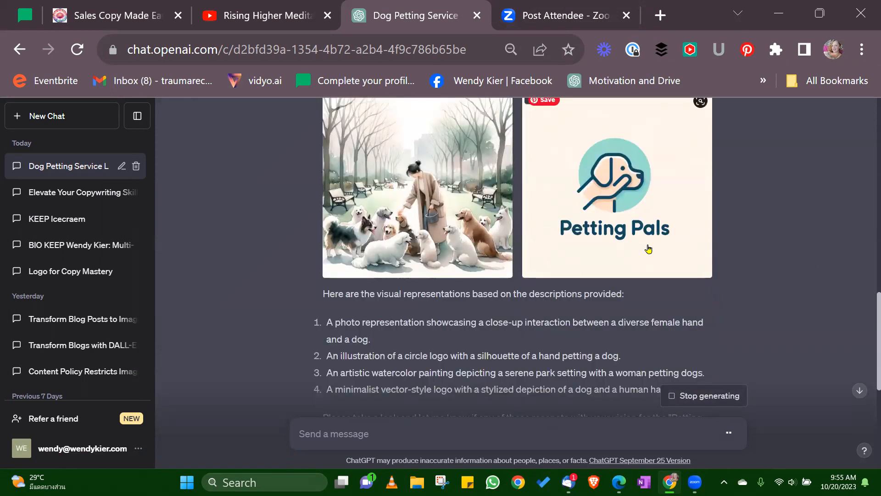
{"action": "scroll", "coordinate": [637, 264], "scroll_direction": "down", "scroll_amount": 3}
{"action": "scroll", "coordinate": [637, 264], "scroll_direction": "down", "scroll_amount": 3}
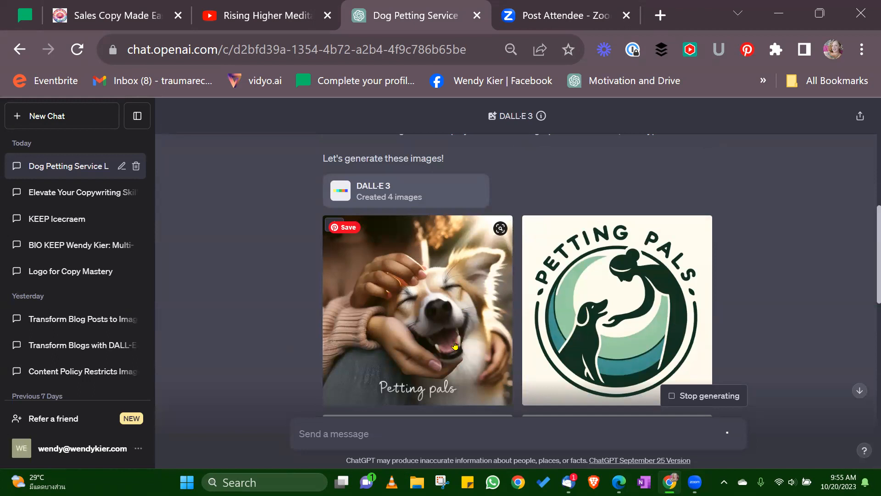
{"action": "scroll", "coordinate": [427, 302], "scroll_direction": "down", "scroll_amount": 8}
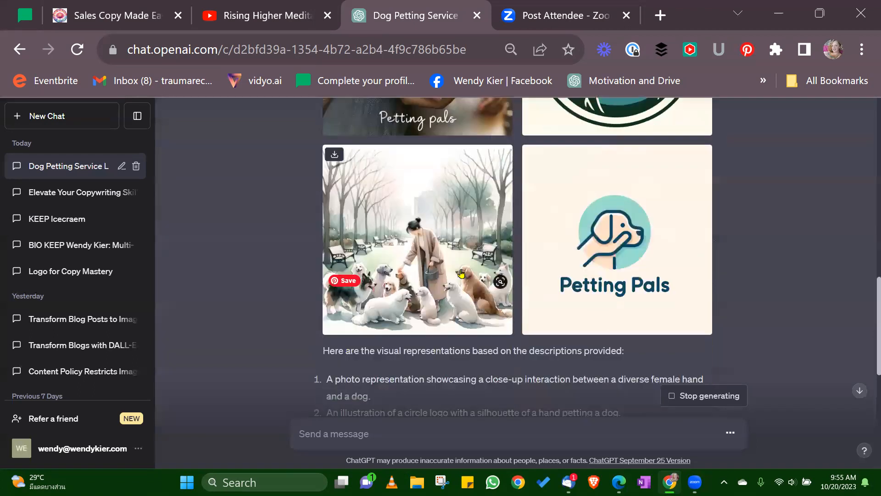
{"action": "scroll", "coordinate": [586, 288], "scroll_direction": "down", "scroll_amount": 3}
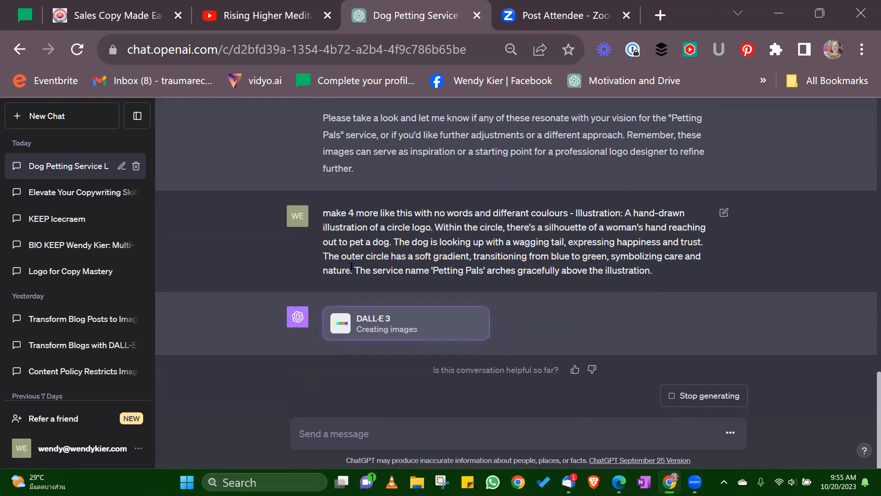
{"action": "left_click_drag", "start_coordinate": [432, 270], "coordinate": [480, 273]}
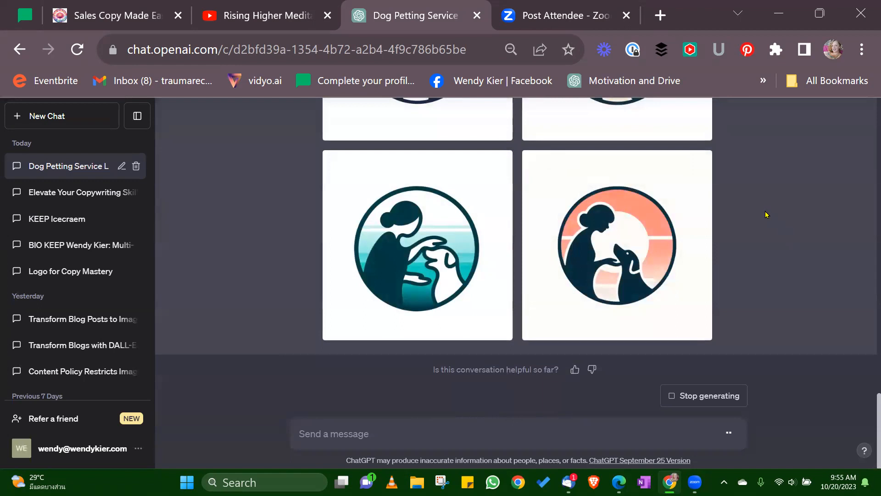
{"action": "scroll", "coordinate": [772, 216], "scroll_direction": "up", "scroll_amount": 4}
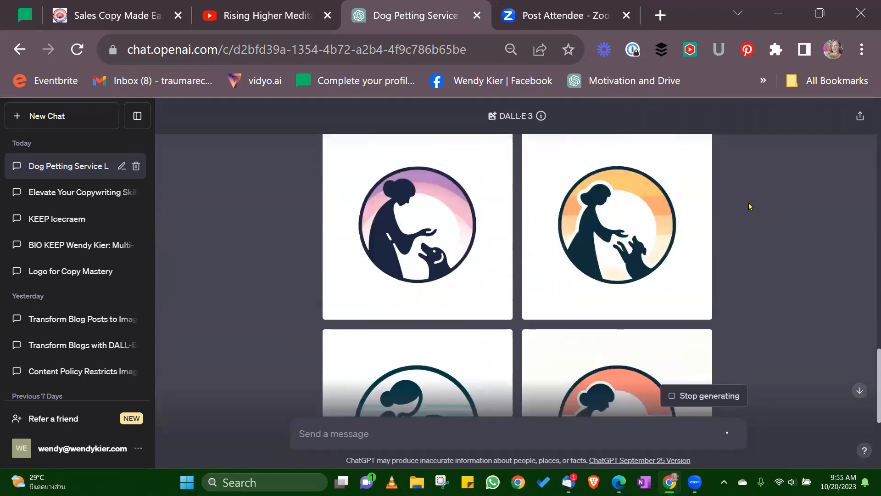
{"action": "scroll", "coordinate": [749, 204], "scroll_direction": "down", "scroll_amount": 1}
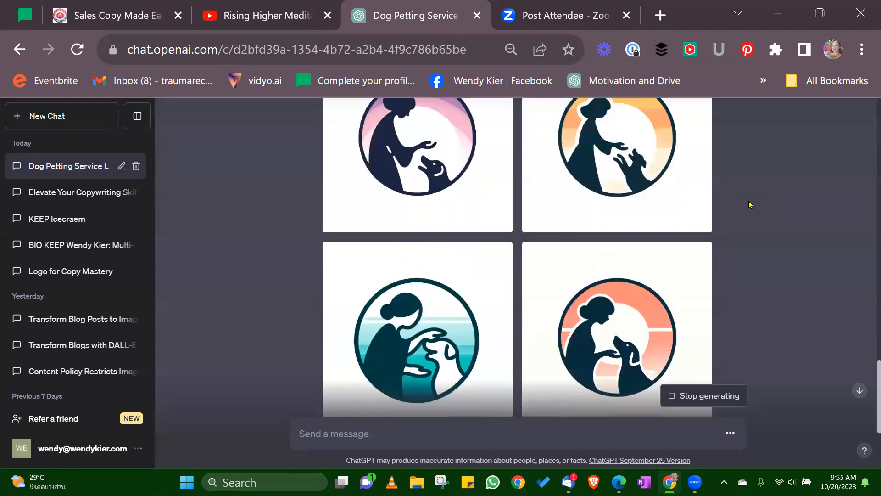
{"action": "scroll", "coordinate": [752, 202], "scroll_direction": "up", "scroll_amount": 2}
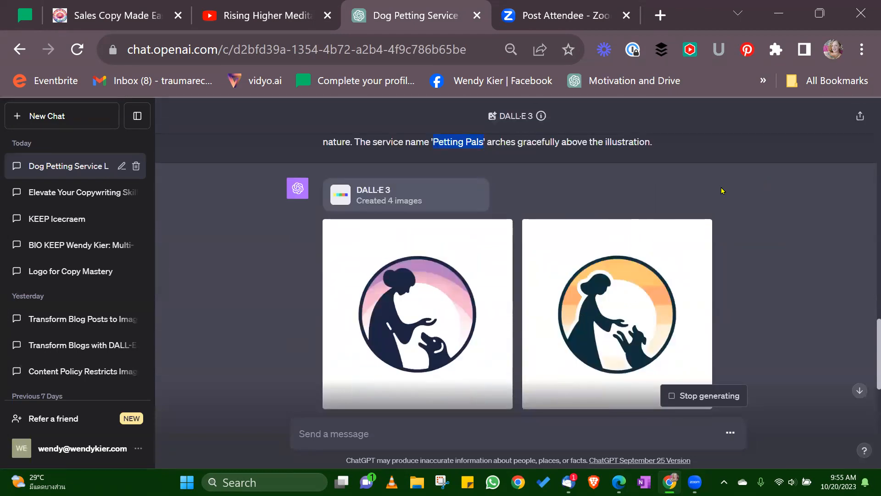
{"action": "scroll", "coordinate": [481, 191], "scroll_direction": "down", "scroll_amount": 4}
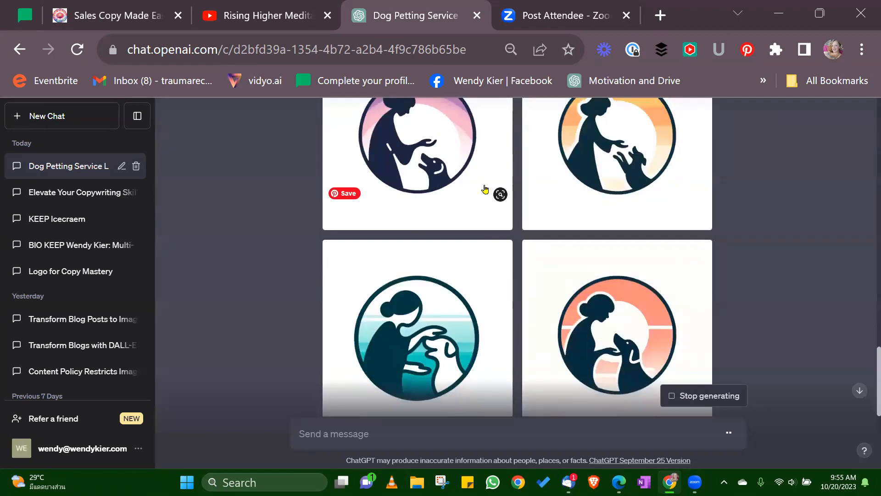
Send the prompt "create these again in differant viberant colours"
{"action": "scroll", "coordinate": [477, 215], "scroll_direction": "down", "scroll_amount": 3}
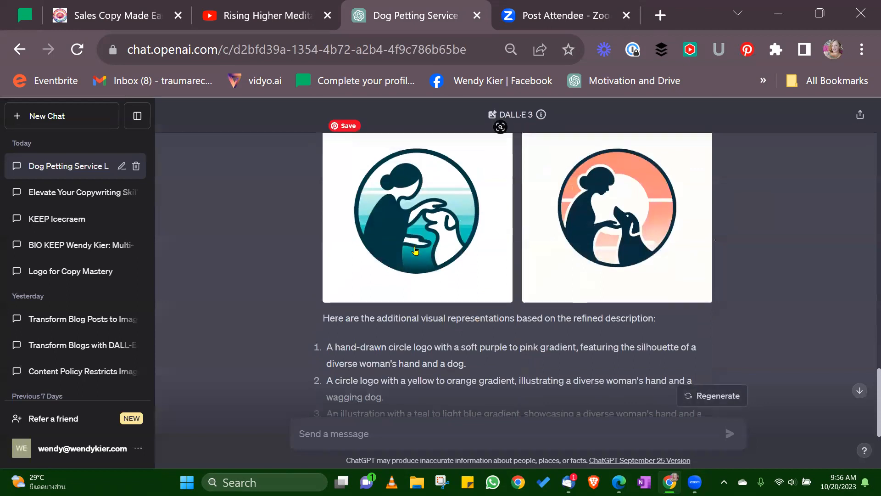
{"action": "type", "text": "create these again in diffe"}
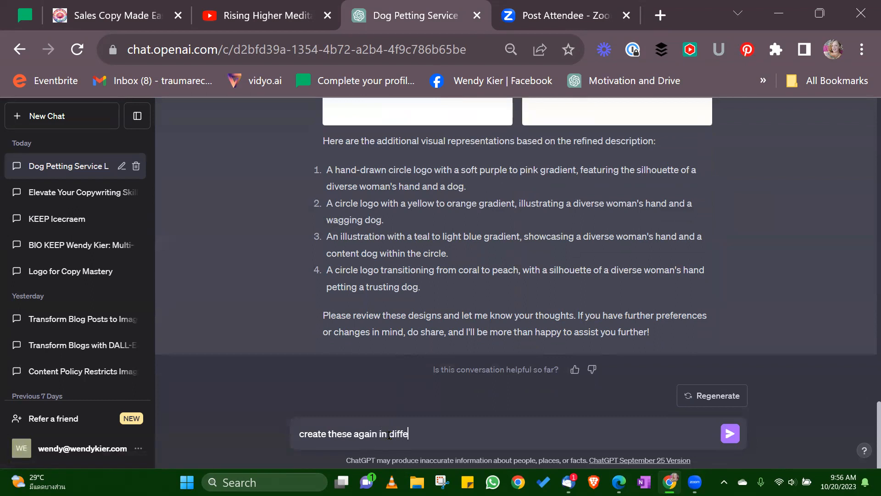
{"action": "type", "text": "rant viberant couls"}
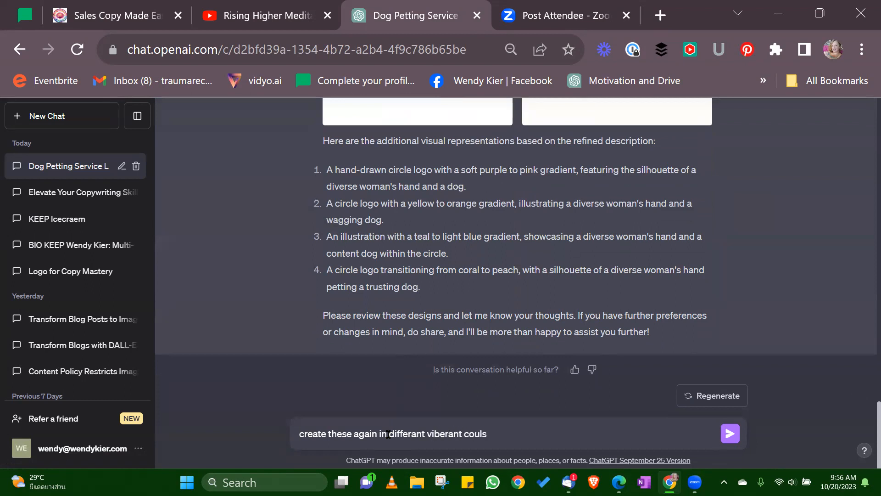
{"action": "double_click", "coordinate": [477, 433]}
{"action": "type", "text": "colours"}
{"action": "left_click", "coordinate": [728, 434]}
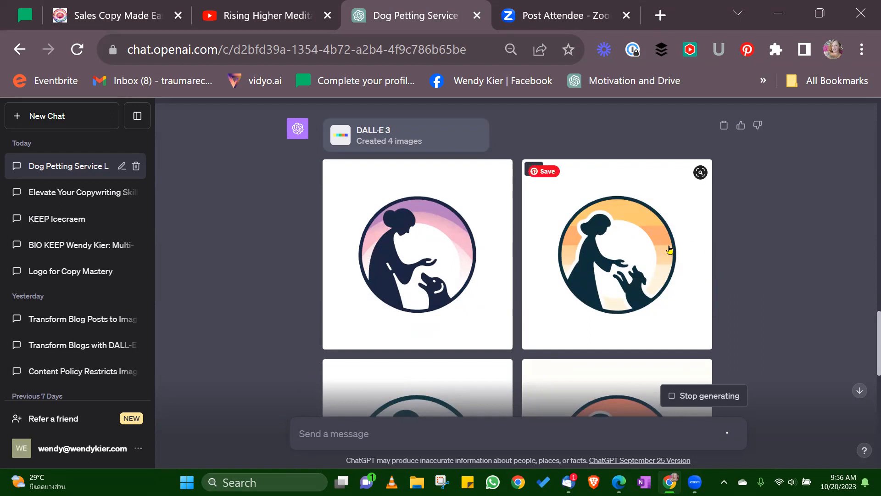
Compare the earlier wordless circle logos with the vibrant versions and read the descriptions of the new ones
{"action": "scroll", "coordinate": [651, 237], "scroll_direction": "down", "scroll_amount": 4}
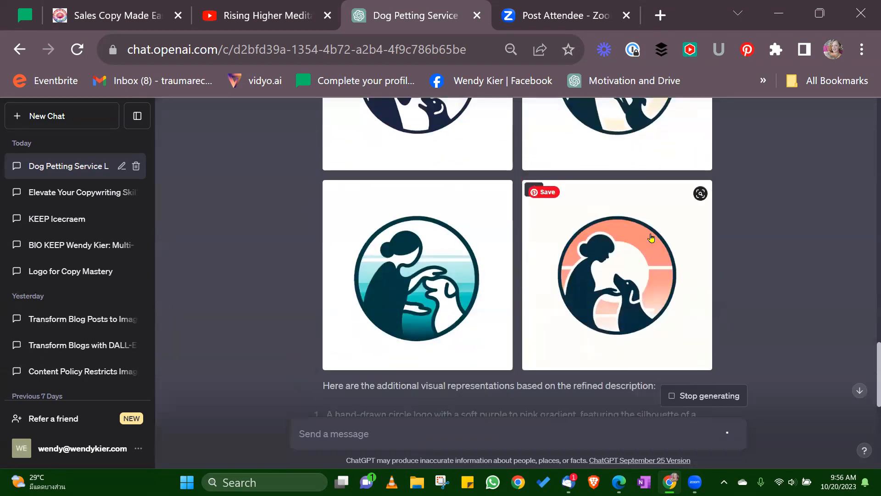
{"action": "scroll", "coordinate": [652, 238], "scroll_direction": "down", "scroll_amount": 8}
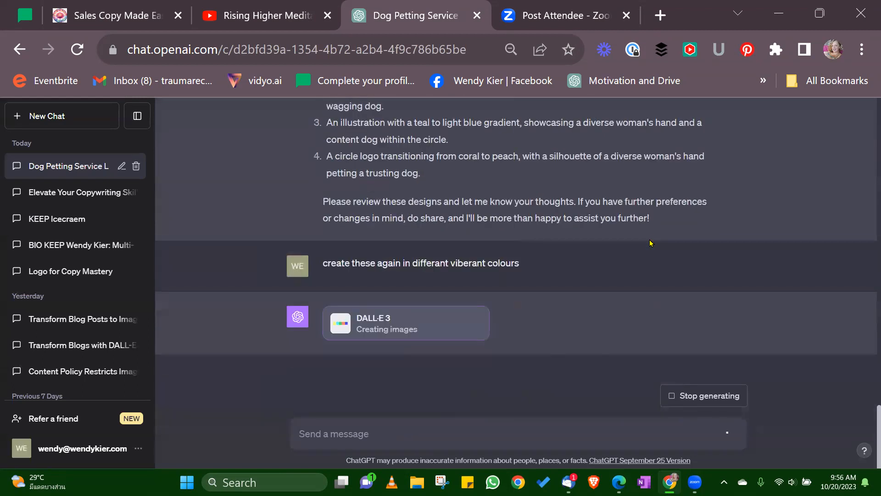
{"action": "scroll", "coordinate": [651, 243], "scroll_direction": "up", "scroll_amount": 10}
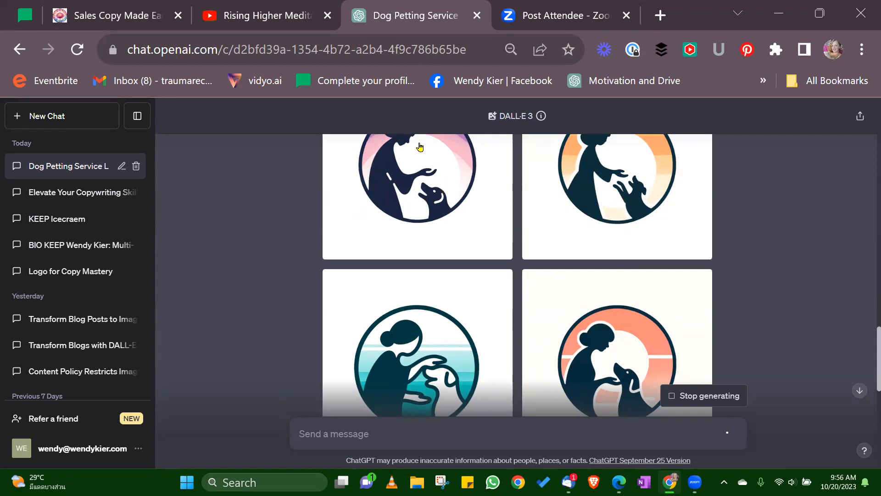
{"action": "scroll", "coordinate": [591, 342], "scroll_direction": "down", "scroll_amount": 2}
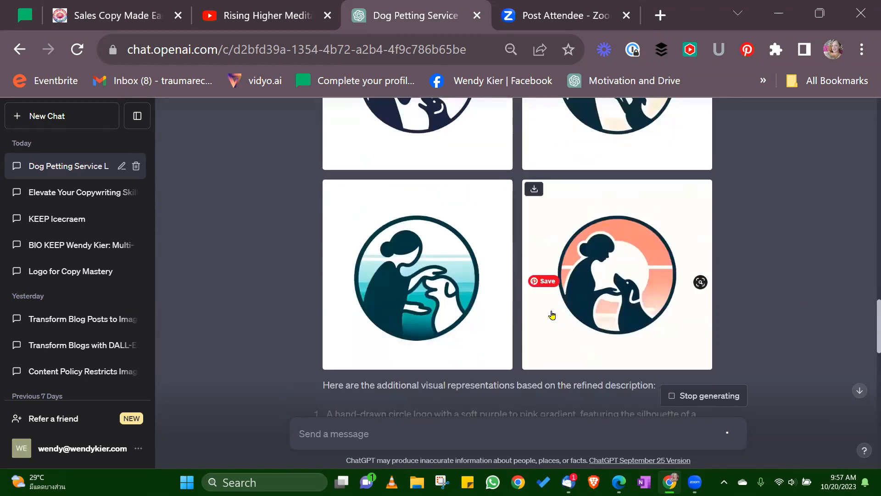
{"action": "scroll", "coordinate": [550, 315], "scroll_direction": "down", "scroll_amount": 8}
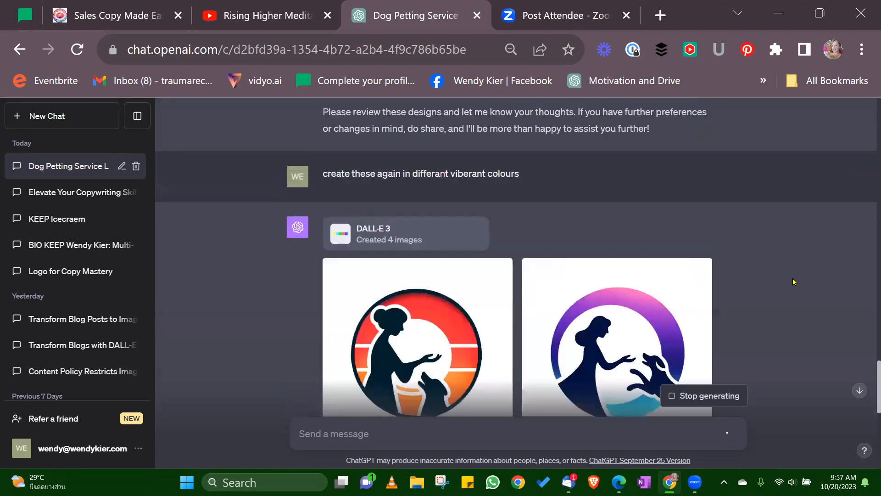
{"action": "scroll", "coordinate": [735, 280], "scroll_direction": "down", "scroll_amount": 4}
{"action": "scroll", "coordinate": [793, 272], "scroll_direction": "down", "scroll_amount": 4}
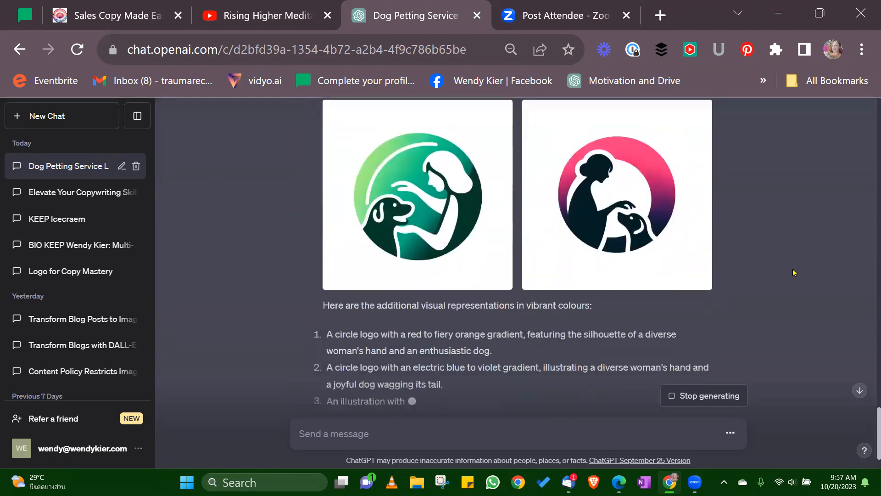
{"action": "scroll", "coordinate": [480, 285], "scroll_direction": "up", "scroll_amount": 2}
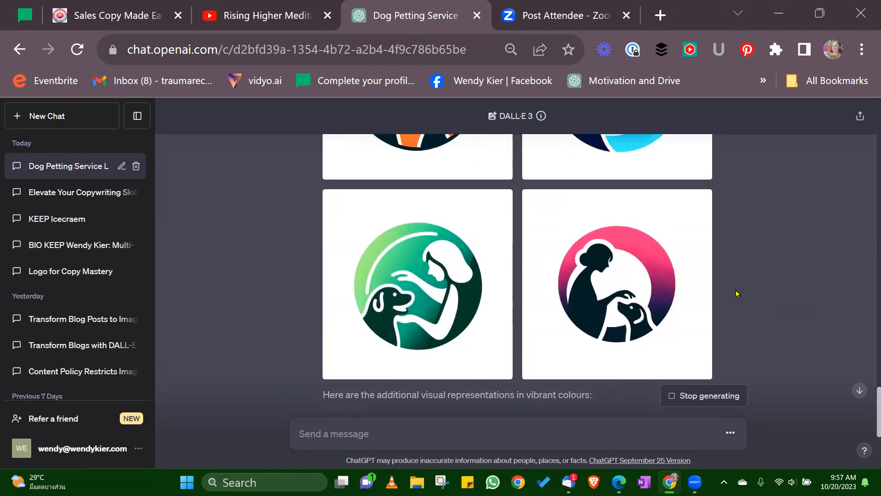
{"action": "scroll", "coordinate": [755, 269], "scroll_direction": "down", "scroll_amount": 4}
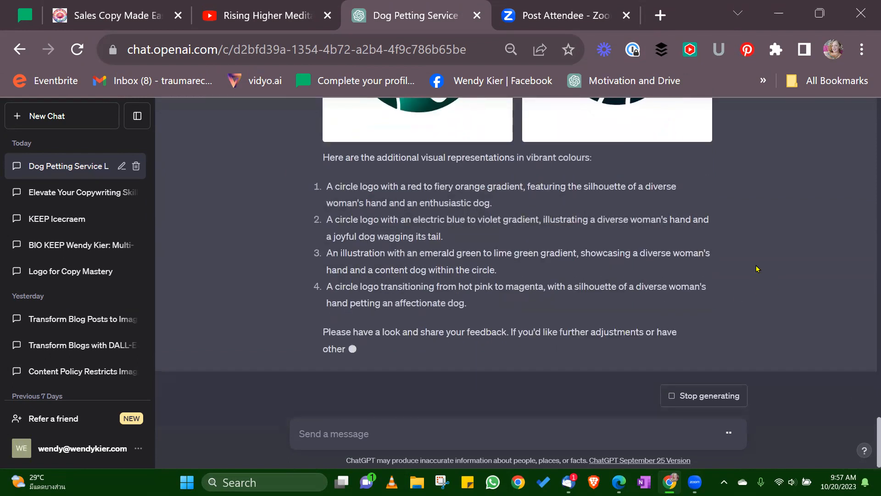
{"action": "scroll", "coordinate": [755, 269], "scroll_direction": "up", "scroll_amount": 9}
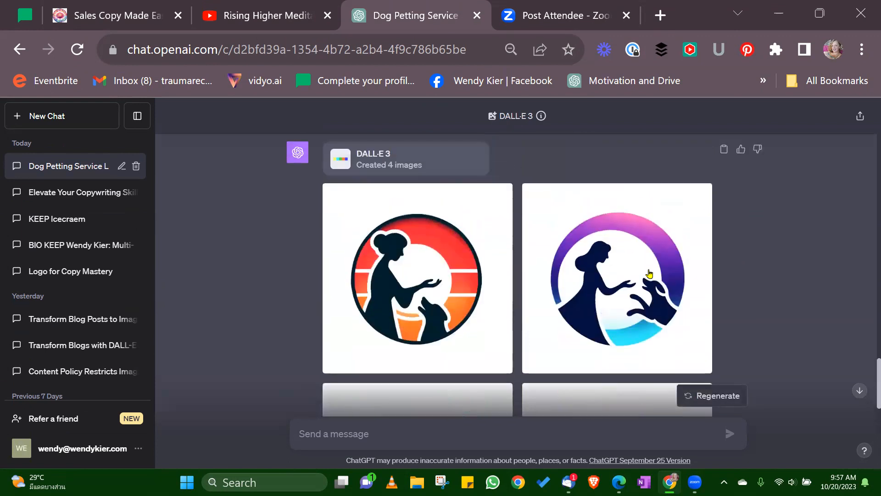
Send the prompt "create again in diffeant styles of art"
{"action": "scroll", "coordinate": [574, 276], "scroll_direction": "down", "scroll_amount": 7}
{"action": "scroll", "coordinate": [576, 279], "scroll_direction": "down", "scroll_amount": 2}
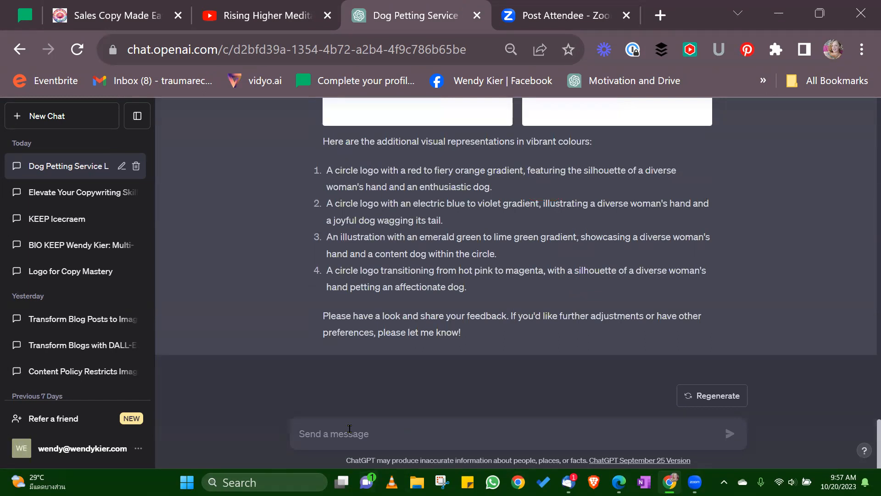
{"action": "type", "text": "create again in diffeant"}
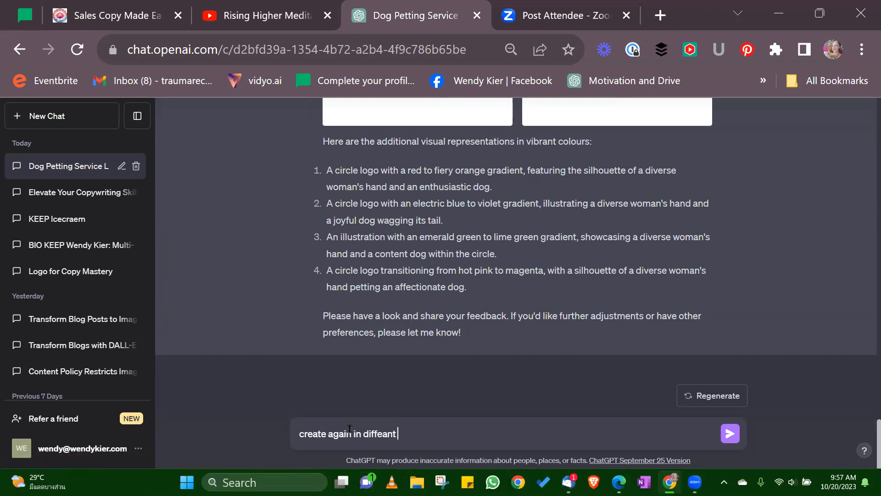
{"action": "type", "text": "styles of art"}
{"action": "key", "text": "Return"}
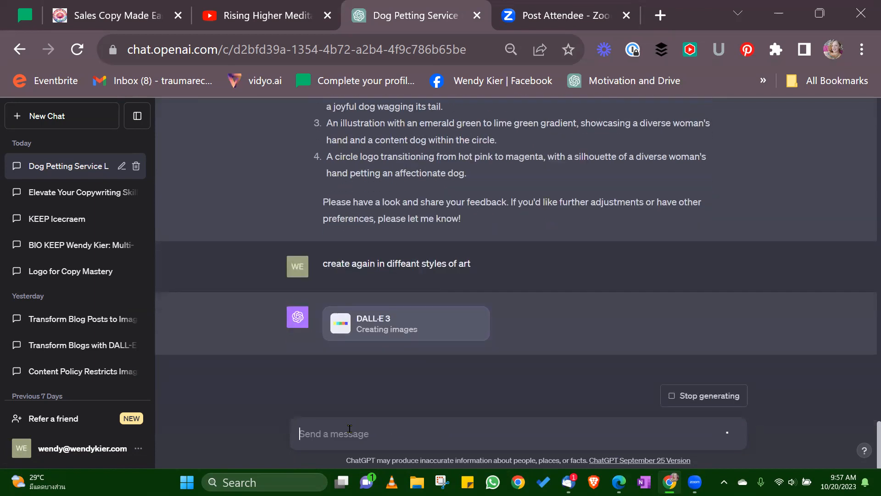
Compare the original Petting Pals images with the wordless and vibrant circle logos and read the descriptions of the wordless ones
{"action": "scroll", "coordinate": [646, 253], "scroll_direction": "up", "scroll_amount": 10}
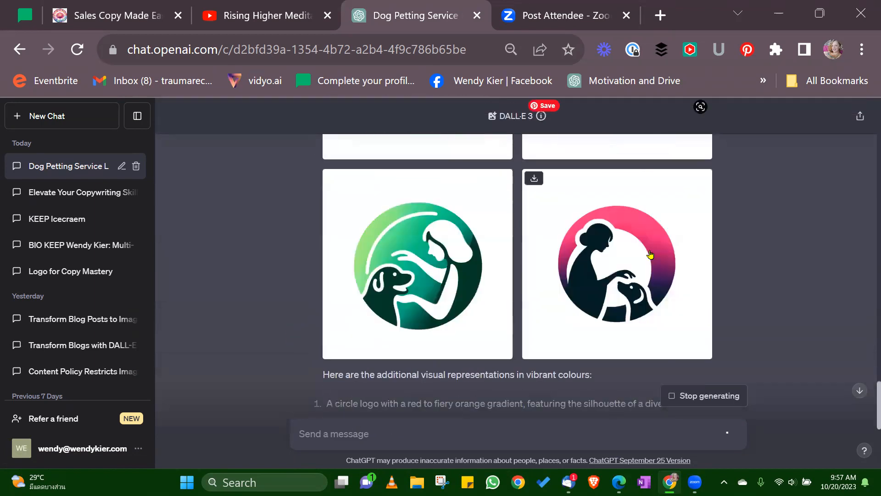
{"action": "scroll", "coordinate": [646, 253], "scroll_direction": "up", "scroll_amount": 20}
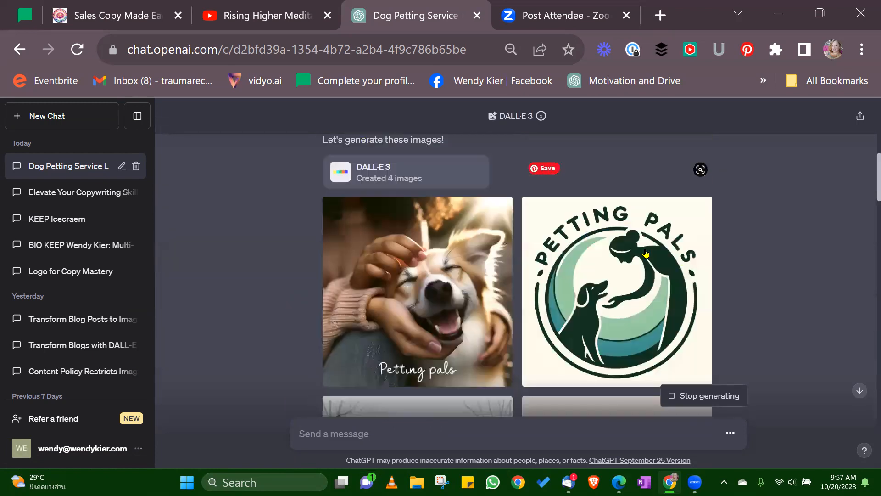
{"action": "scroll", "coordinate": [642, 253], "scroll_direction": "down", "scroll_amount": 10}
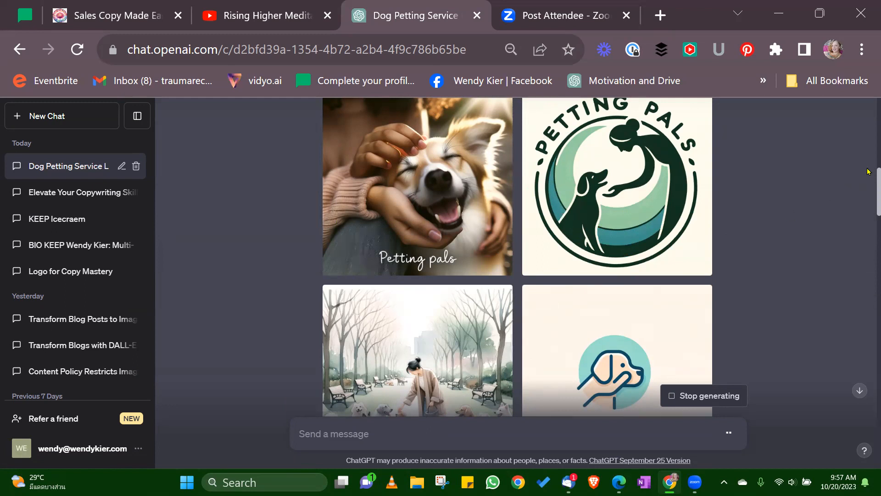
{"action": "scroll", "coordinate": [868, 188], "scroll_direction": "down", "scroll_amount": 8}
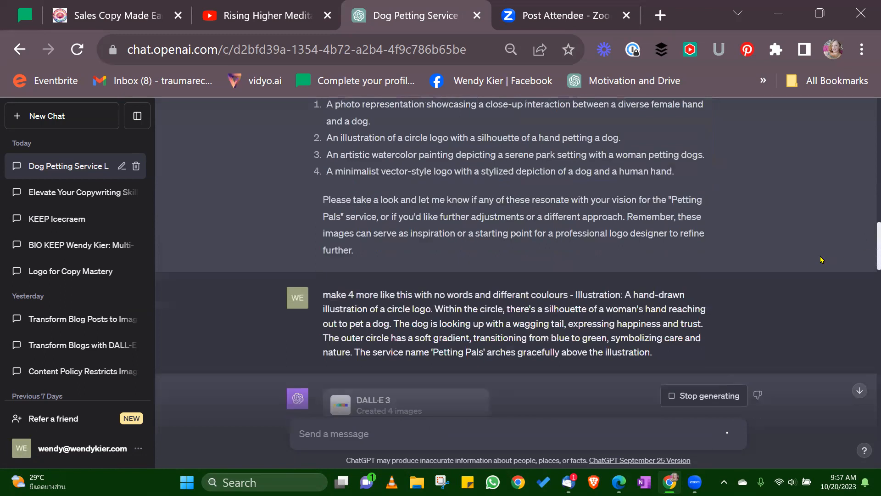
{"action": "scroll", "coordinate": [812, 258], "scroll_direction": "down", "scroll_amount": 8}
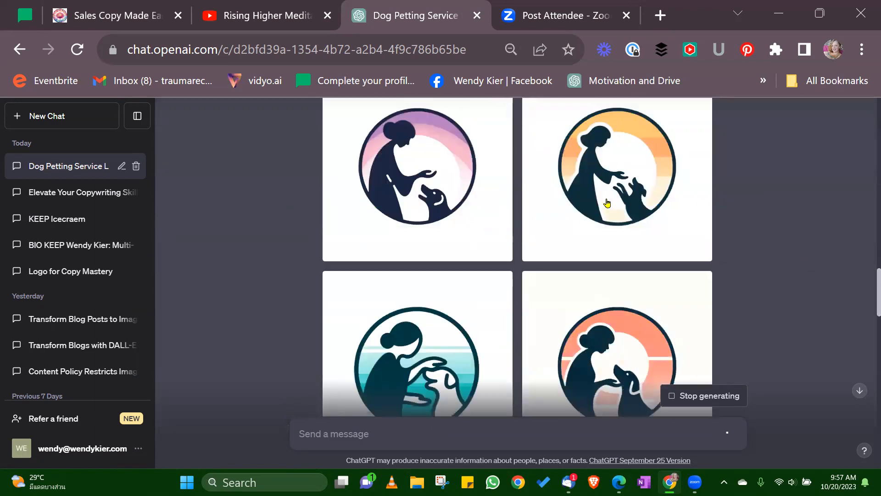
{"action": "scroll", "coordinate": [609, 211], "scroll_direction": "up", "scroll_amount": 4}
{"action": "scroll", "coordinate": [626, 213], "scroll_direction": "down", "scroll_amount": 4}
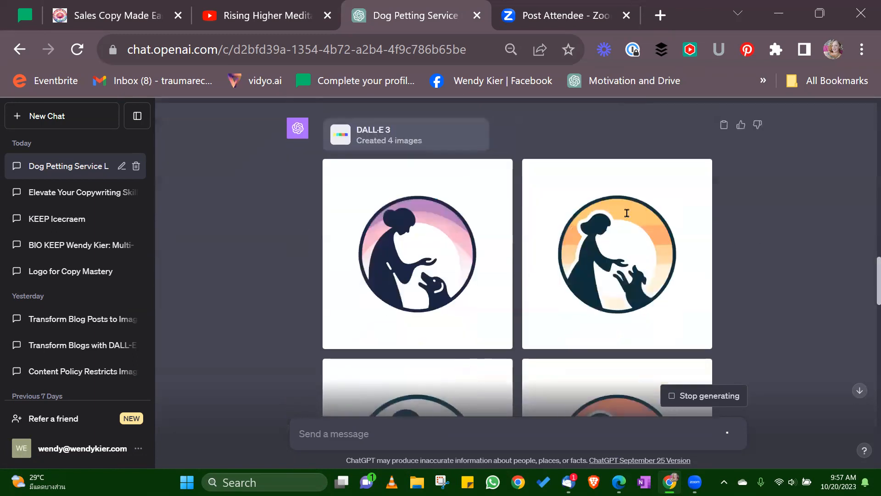
{"action": "scroll", "coordinate": [641, 212], "scroll_direction": "down", "scroll_amount": 7}
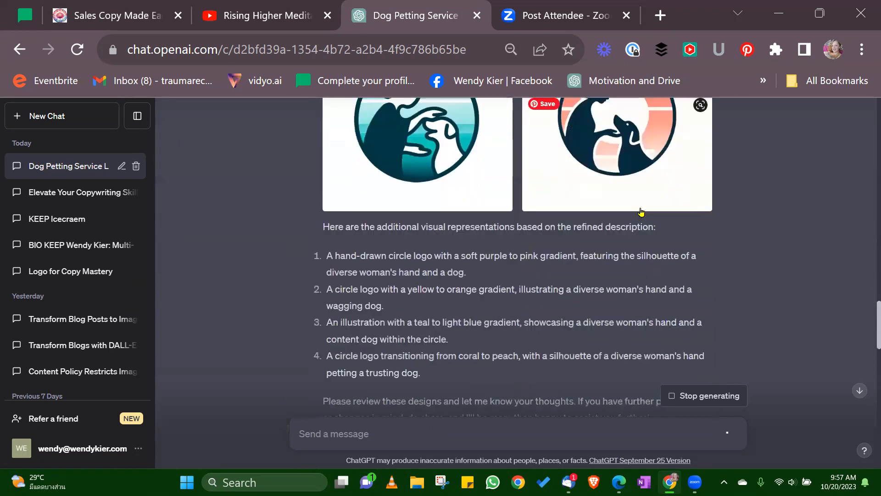
{"action": "scroll", "coordinate": [641, 212], "scroll_direction": "down", "scroll_amount": 5}
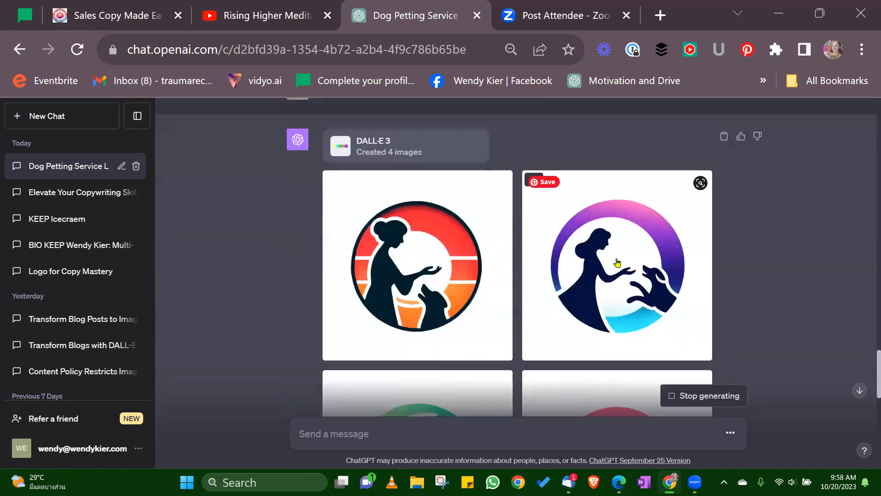
{"action": "scroll", "coordinate": [638, 262], "scroll_direction": "down", "scroll_amount": 10}
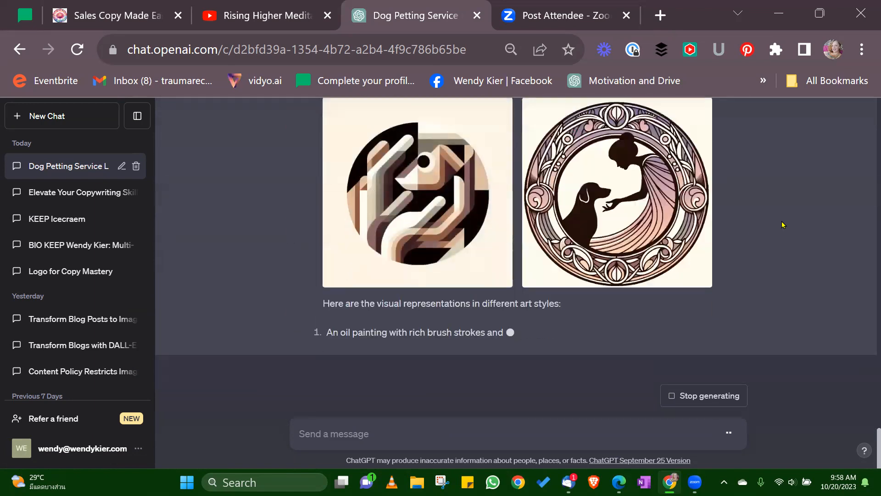
Examine the new art-style logos and view the oil painting version enlarged with its prompt
{"action": "scroll", "coordinate": [779, 226], "scroll_direction": "up", "scroll_amount": 4}
{"action": "scroll", "coordinate": [782, 225], "scroll_direction": "up", "scroll_amount": 2}
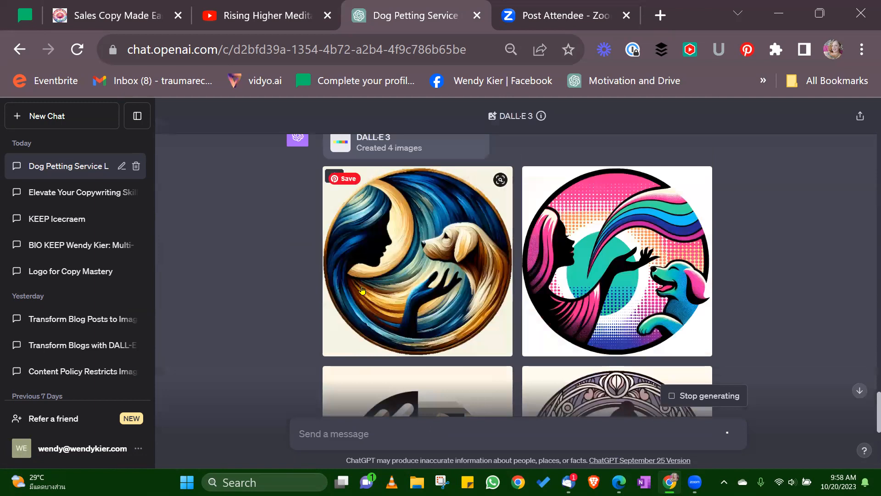
{"action": "left_click", "coordinate": [414, 245]}
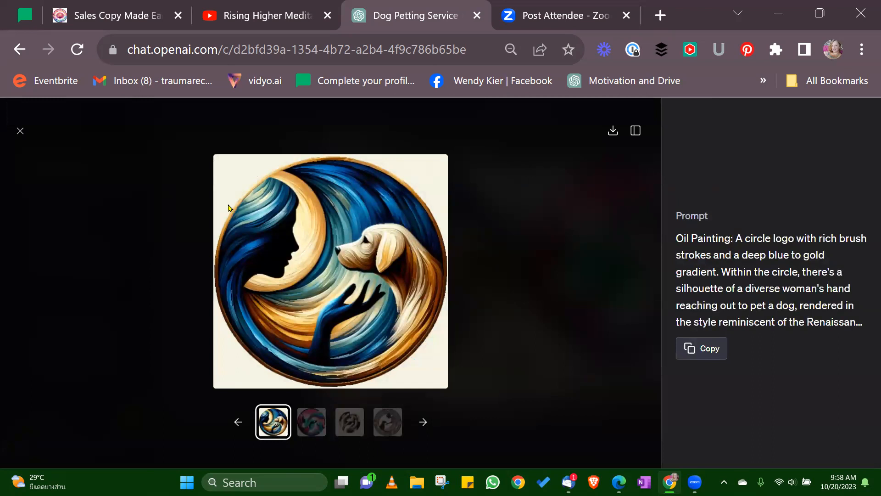
{"action": "left_click", "coordinate": [20, 132]}
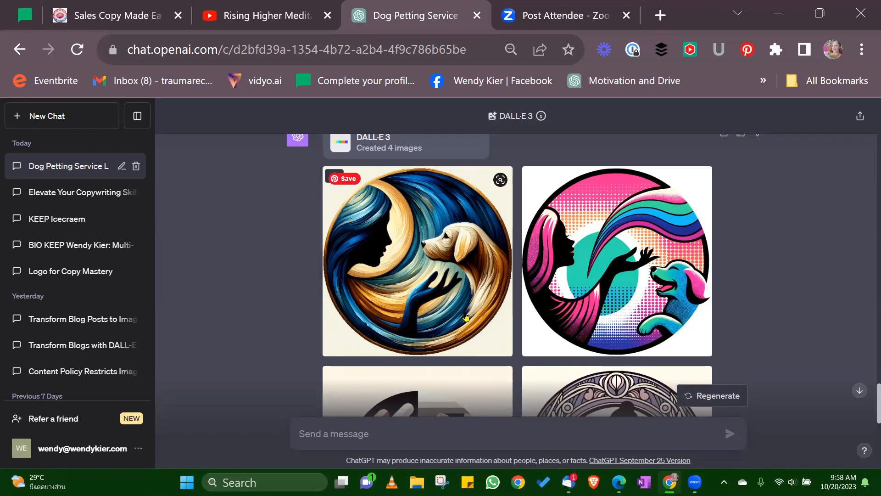
Copy the full prompt of the blue and gold oil painting logo and return to the chat
{"action": "scroll", "coordinate": [611, 283], "scroll_direction": "down", "scroll_amount": 2}
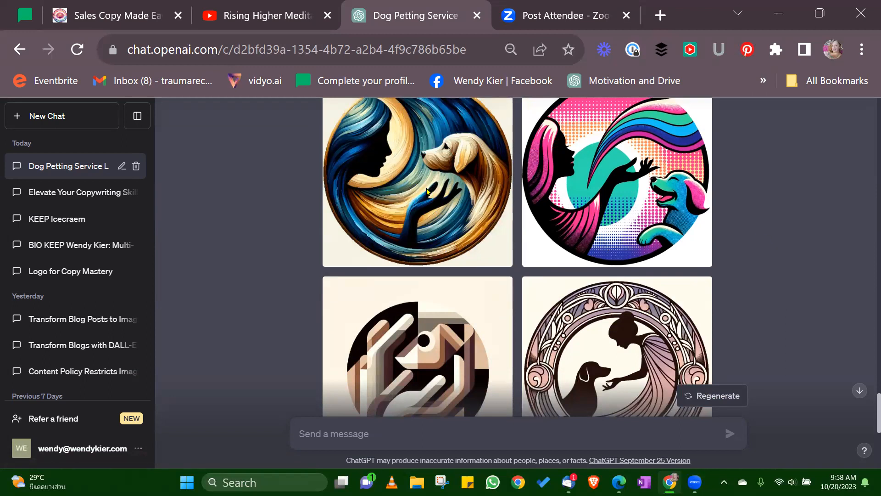
{"action": "left_click", "coordinate": [446, 237]}
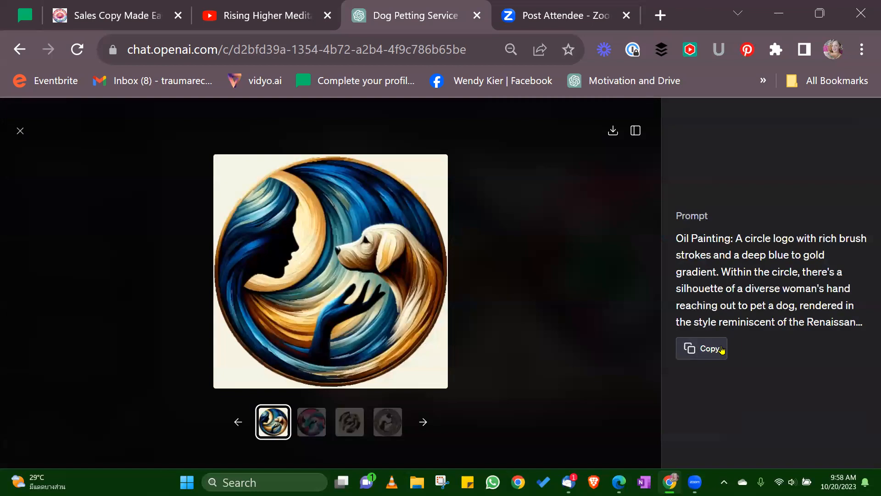
{"action": "left_click", "coordinate": [711, 349]}
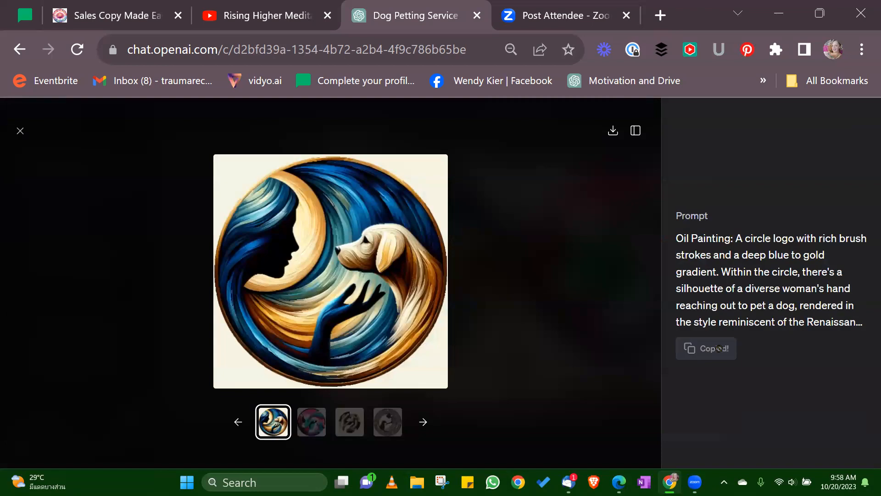
{"action": "left_click", "coordinate": [20, 131]}
Send the prompt "create 4 more like this with differant types of dogs - " followed by the copied oil painting description
{"action": "scroll", "coordinate": [483, 371], "scroll_direction": "down", "scroll_amount": 3}
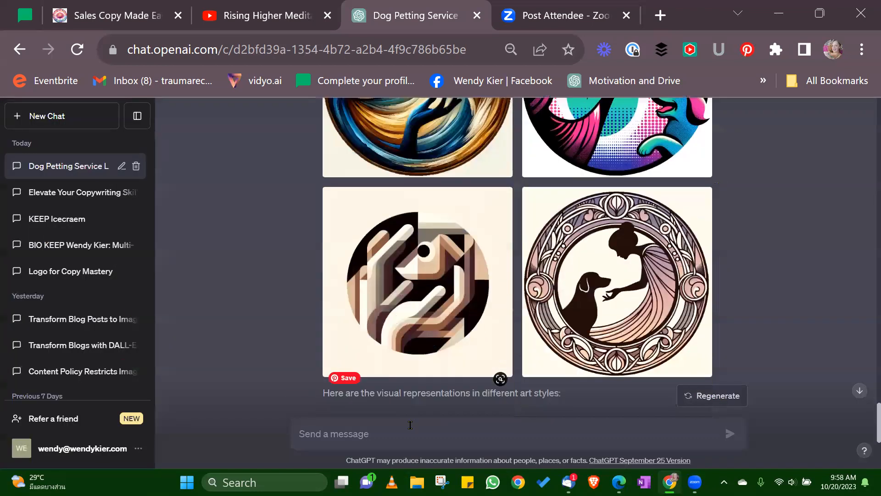
{"action": "left_click", "coordinate": [415, 429]}
{"action": "type", "text": "create"}
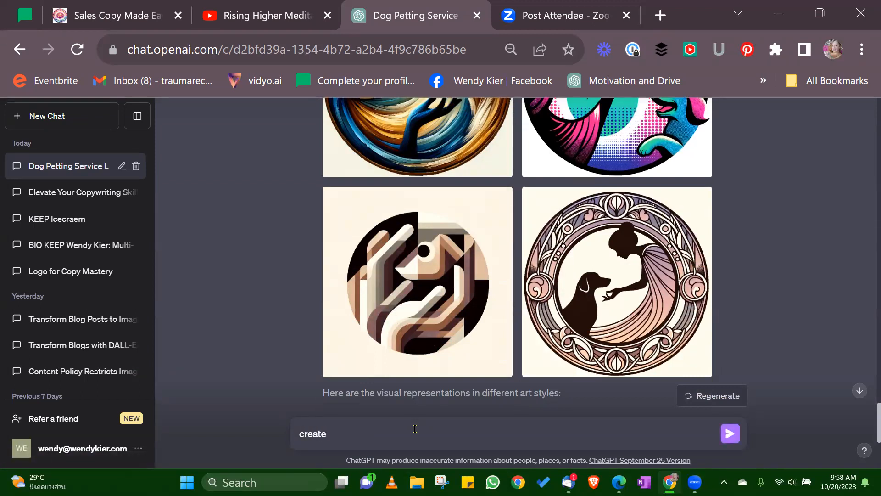
{"action": "type", "text": " 4 more like th"}
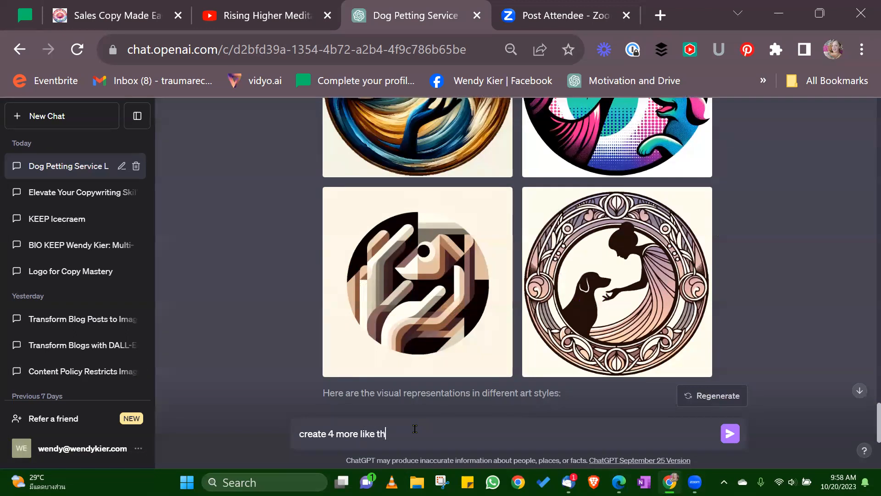
{"action": "type", "text": "is with differant dogs -"}
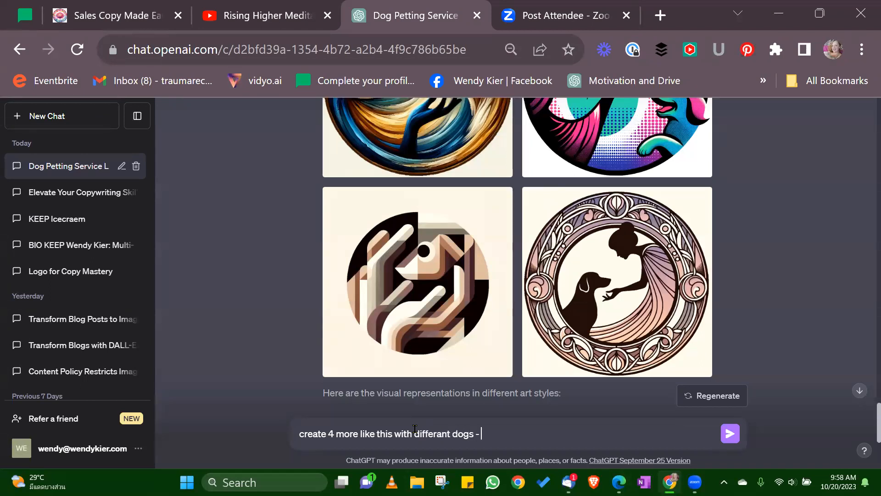
{"action": "key", "text": "ctrl+v"}
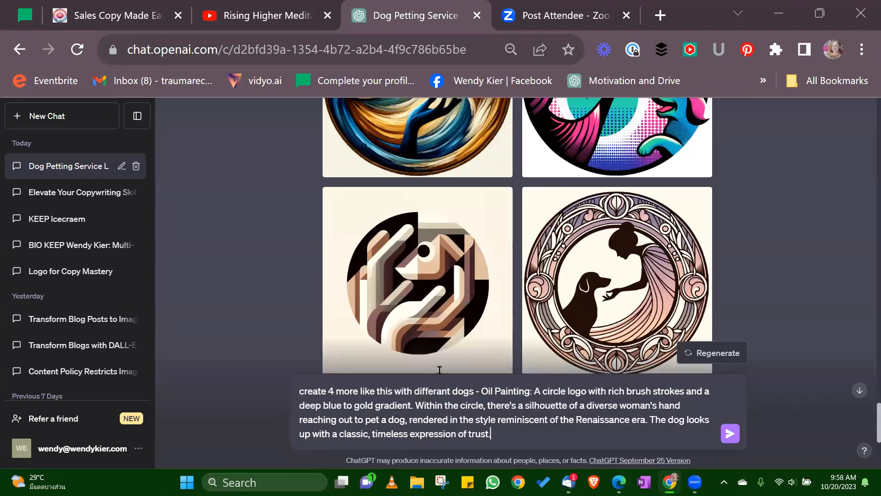
{"action": "type", "text": "types of"}
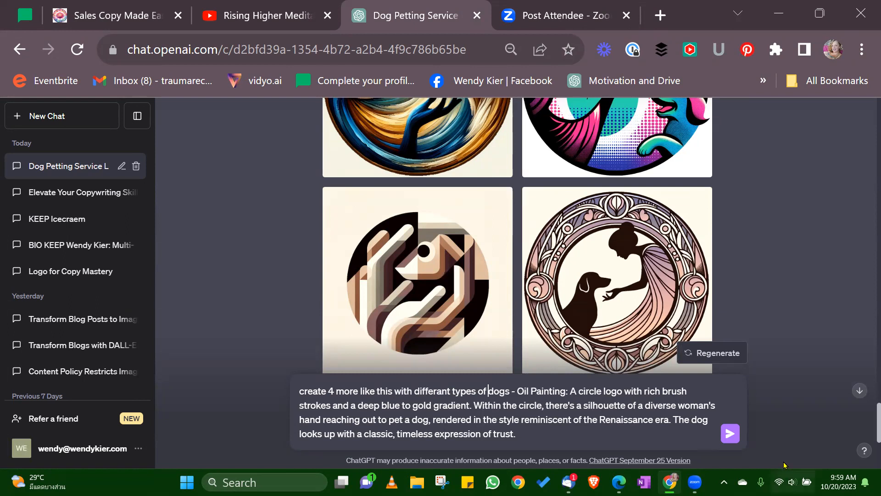
{"action": "left_click", "coordinate": [732, 437]}
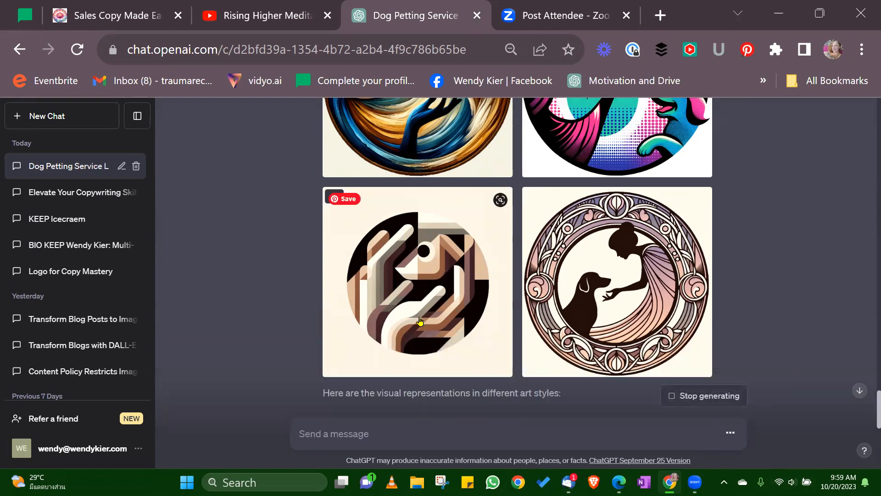
Inspect enlarged views of the Cubist logo and the original oil painting logo, checking the sent request in between
{"action": "left_click", "coordinate": [436, 273]}
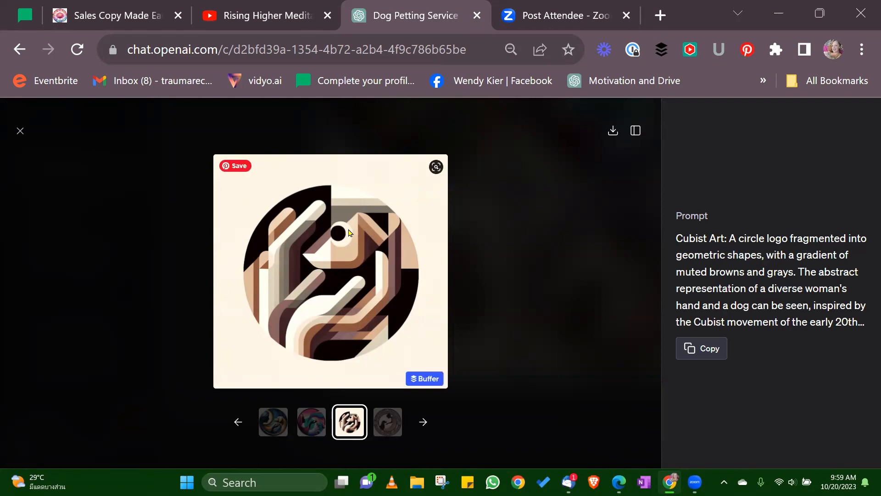
{"action": "left_click", "coordinate": [20, 131]}
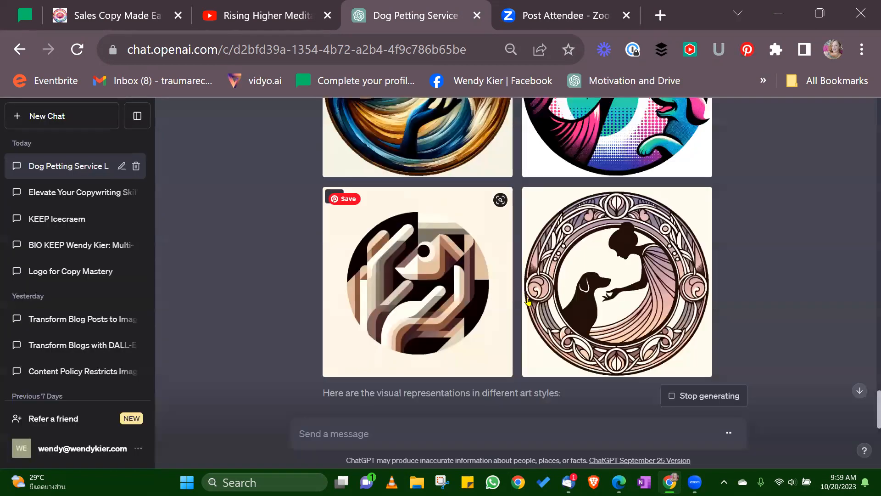
{"action": "scroll", "coordinate": [791, 248], "scroll_direction": "down", "scroll_amount": 5}
{"action": "scroll", "coordinate": [793, 248], "scroll_direction": "up", "scroll_amount": 5}
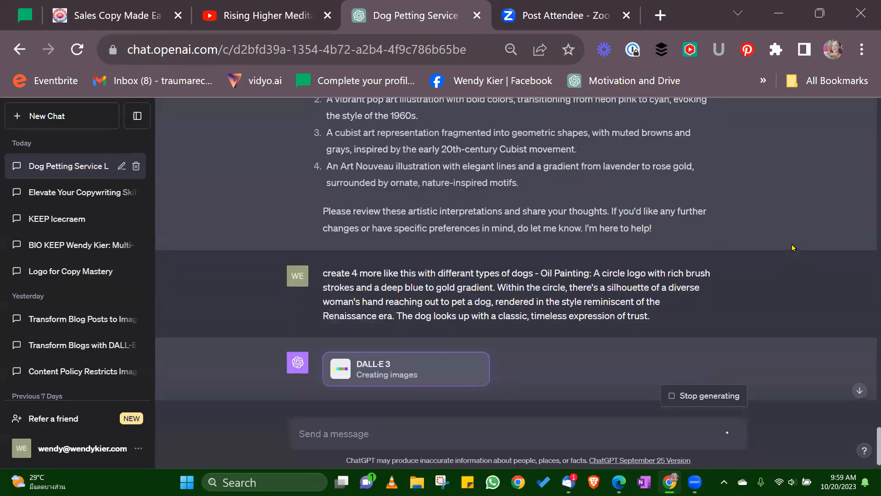
{"action": "scroll", "coordinate": [794, 248], "scroll_direction": "up", "scroll_amount": 4}
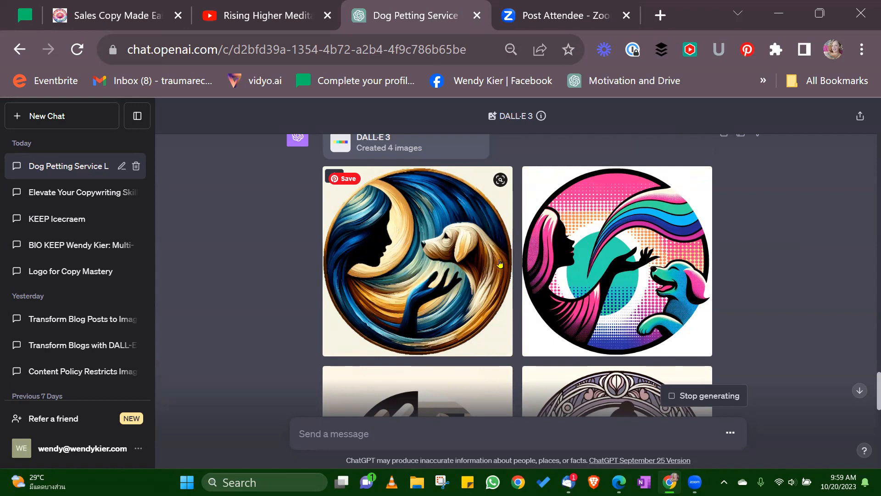
{"action": "left_click", "coordinate": [407, 256]}
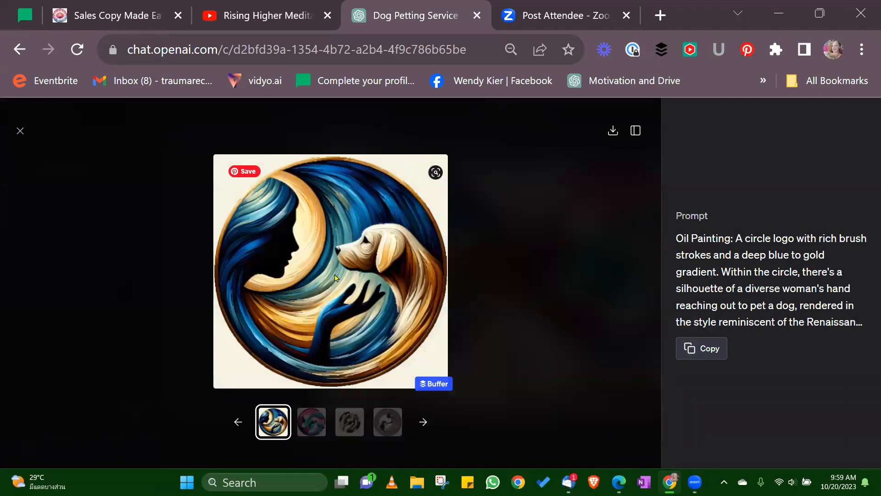
{"action": "left_click", "coordinate": [19, 133]}
Review the four new oil painting logos and their breed descriptions, and view the French Bulldog version enlarged
{"action": "scroll", "coordinate": [609, 218], "scroll_direction": "down", "scroll_amount": 10}
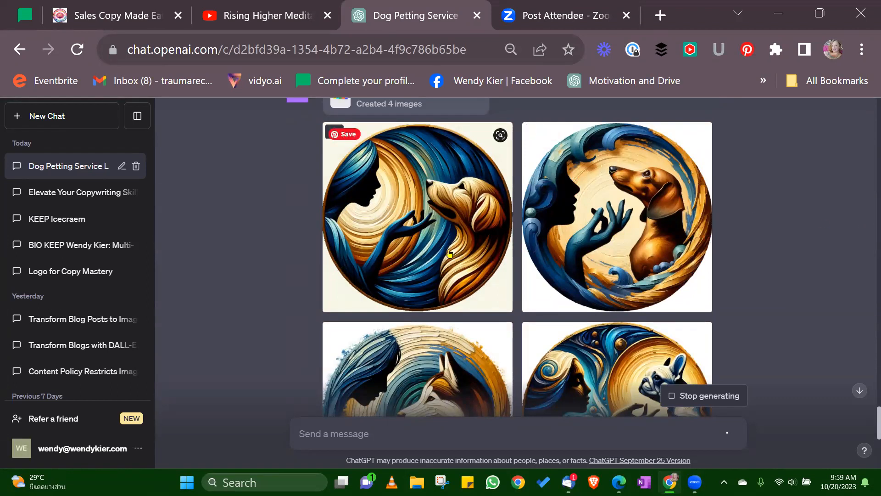
{"action": "scroll", "coordinate": [455, 243], "scroll_direction": "down", "scroll_amount": 4}
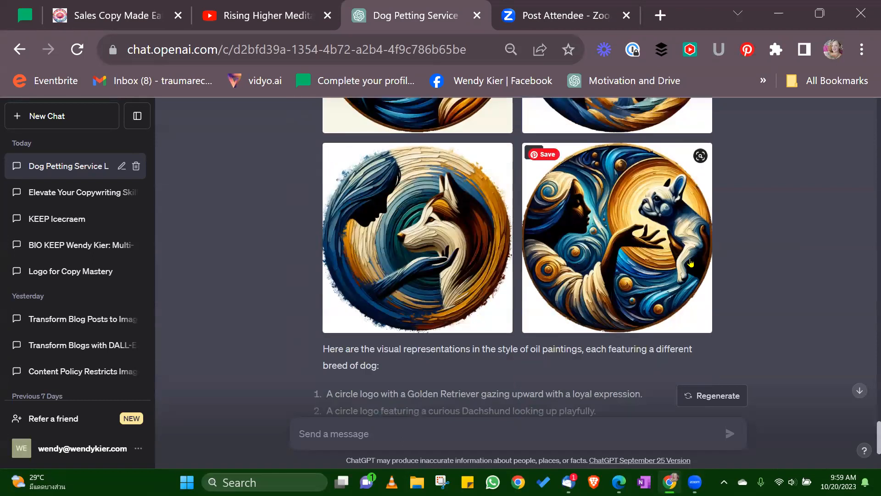
{"action": "left_click", "coordinate": [612, 252]}
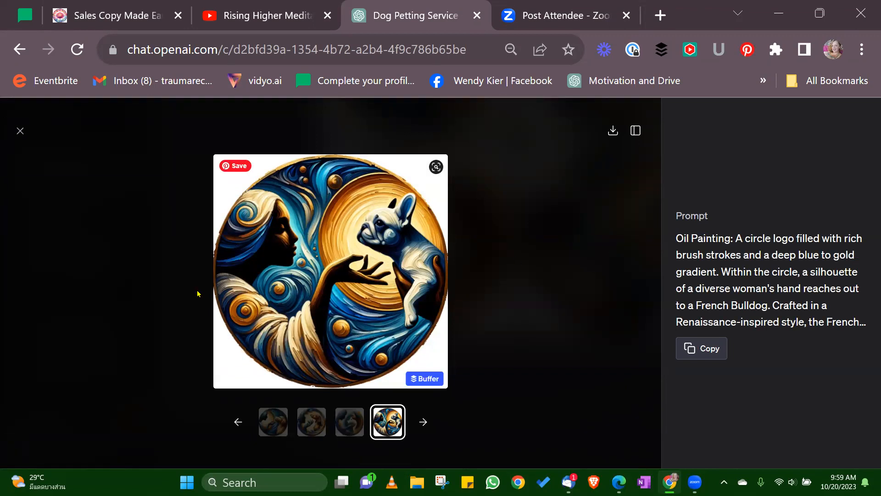
{"action": "left_click", "coordinate": [20, 132]}
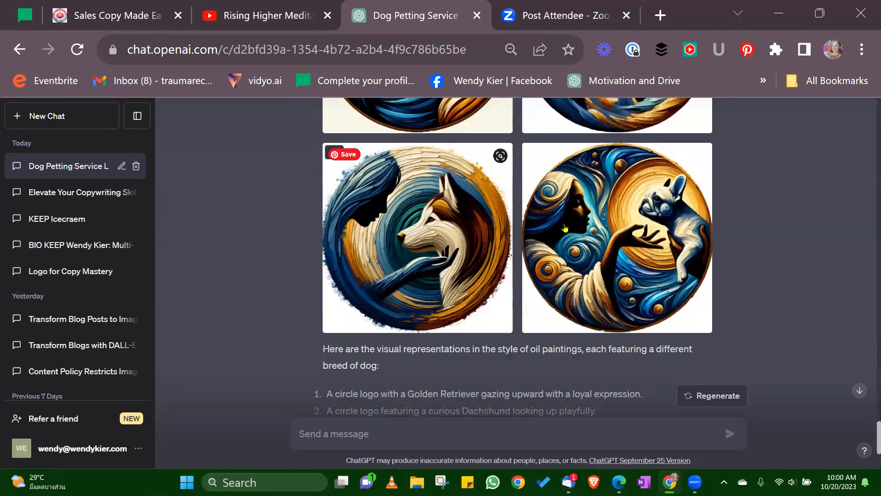
{"action": "scroll", "coordinate": [685, 220], "scroll_direction": "up", "scroll_amount": 5}
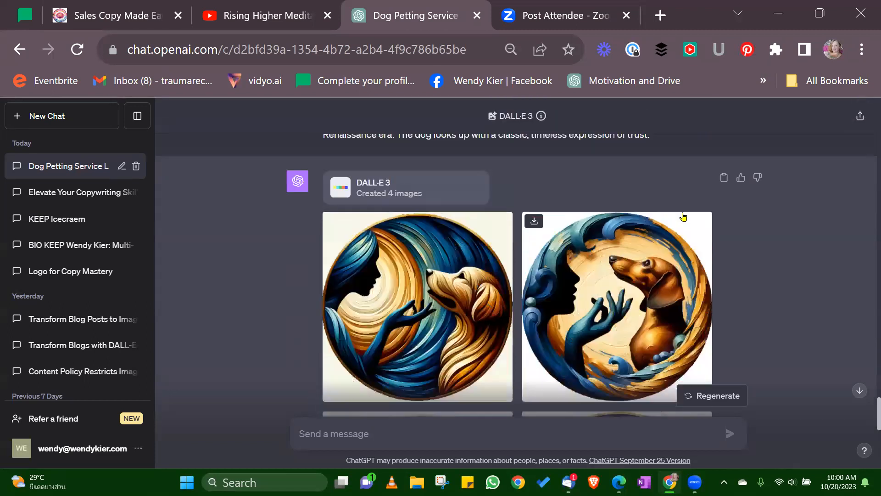
{"action": "scroll", "coordinate": [683, 216], "scroll_direction": "down", "scroll_amount": 7}
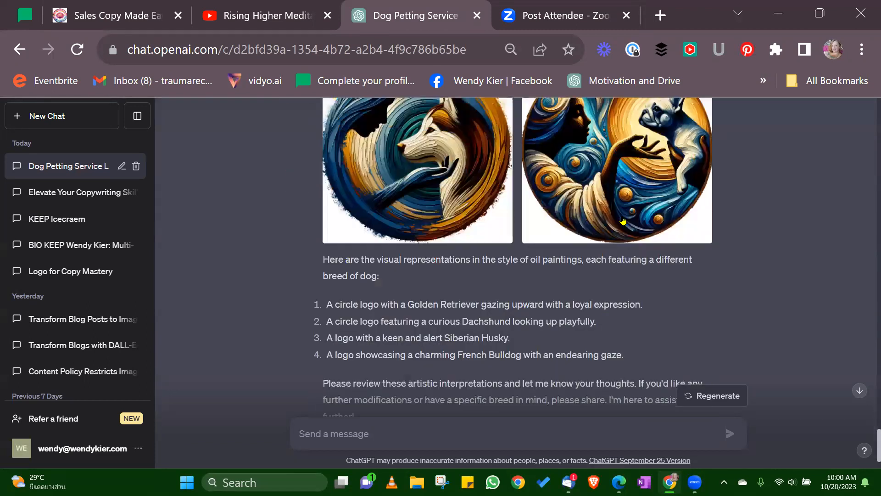
{"action": "scroll", "coordinate": [629, 221], "scroll_direction": "up", "scroll_amount": 2}
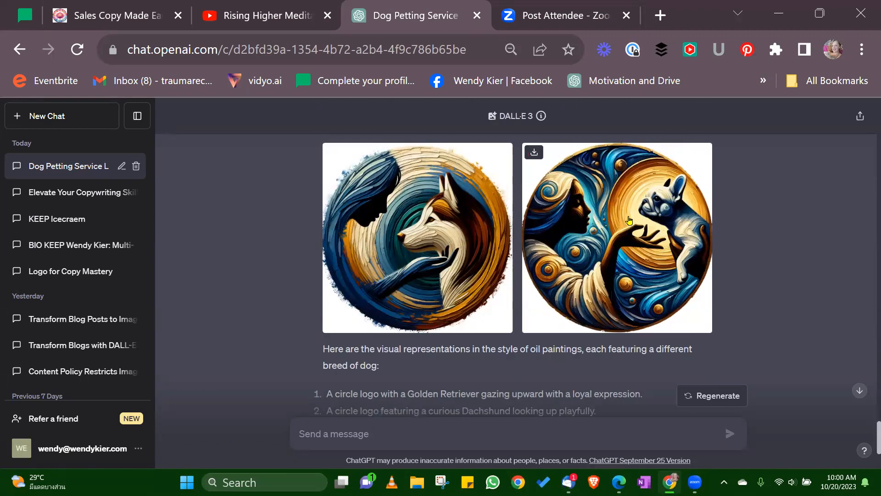
{"action": "left_click", "coordinate": [629, 221]}
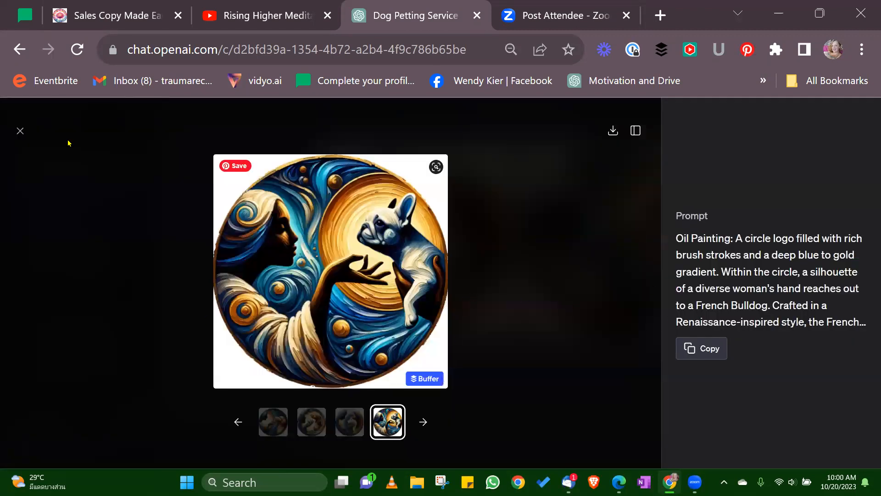
Close the enlarged French Bulldog logo and send the prompt "create these again in differant colours"
{"action": "left_click", "coordinate": [20, 131]}
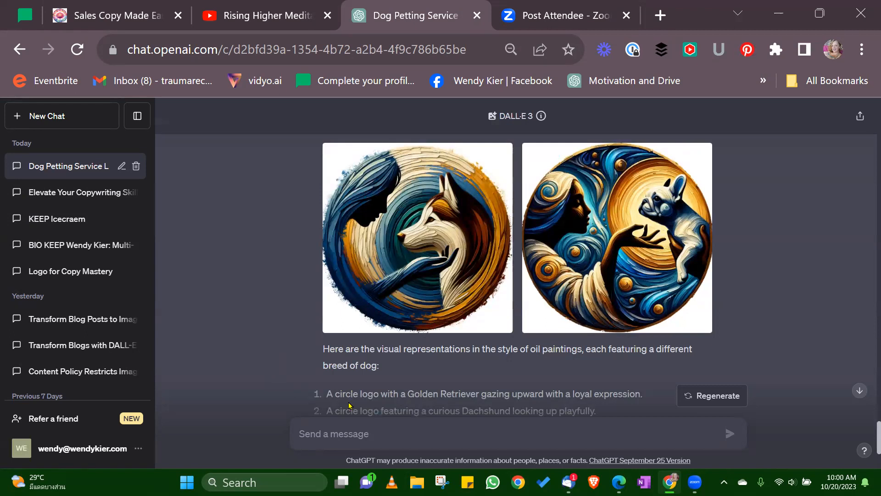
{"action": "scroll", "coordinate": [353, 430], "scroll_direction": "down", "scroll_amount": 4}
{"action": "type", "text": "c"}
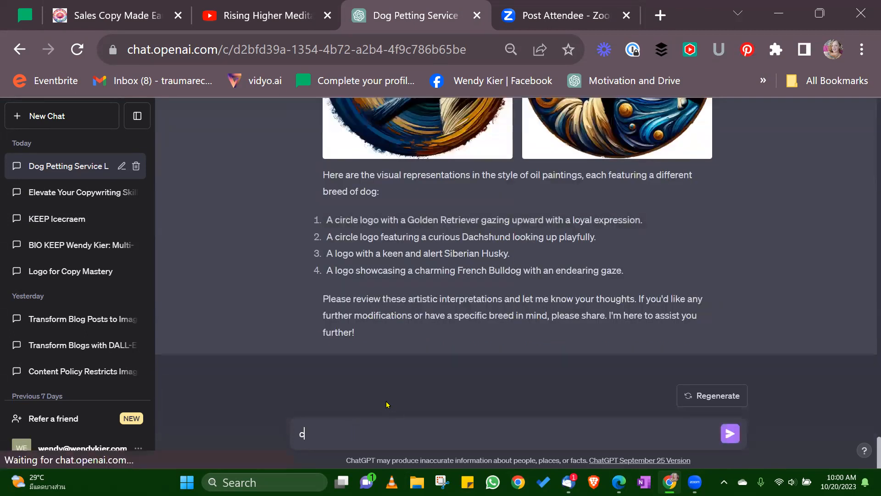
{"action": "type", "text": "reate th"}
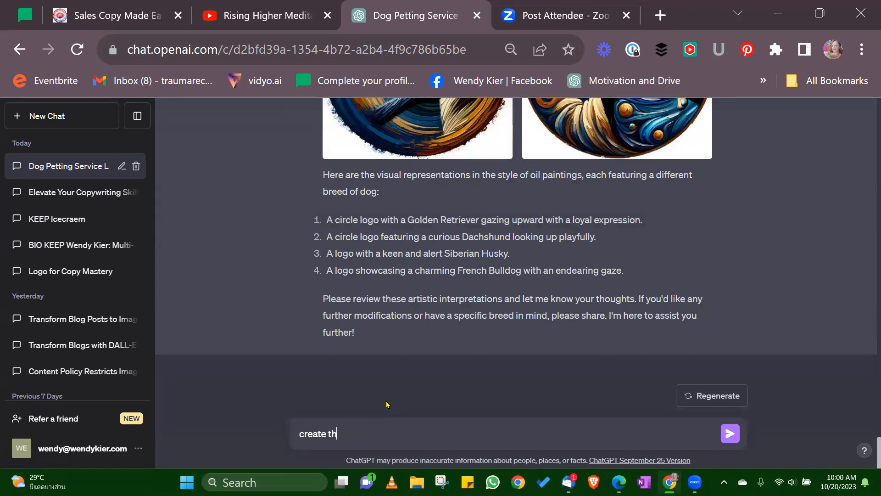
{"action": "type", "text": "ese again in differa"}
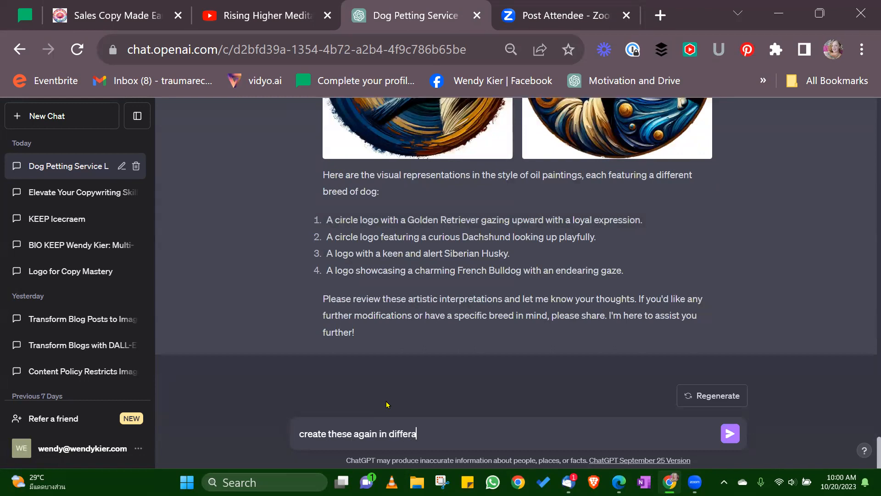
{"action": "type", "text": "nt colours"}
{"action": "left_click", "coordinate": [729, 433]}
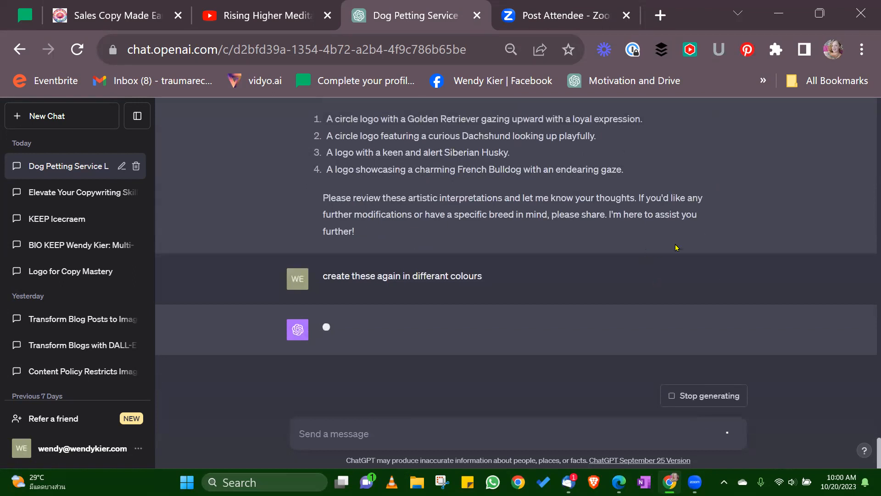
Review the previous four oil painting logos, viewing the French Bulldog, Siberian Husky, Dachshund and Golden Retriever versions enlarged
{"action": "scroll", "coordinate": [674, 247], "scroll_direction": "up", "scroll_amount": 6}
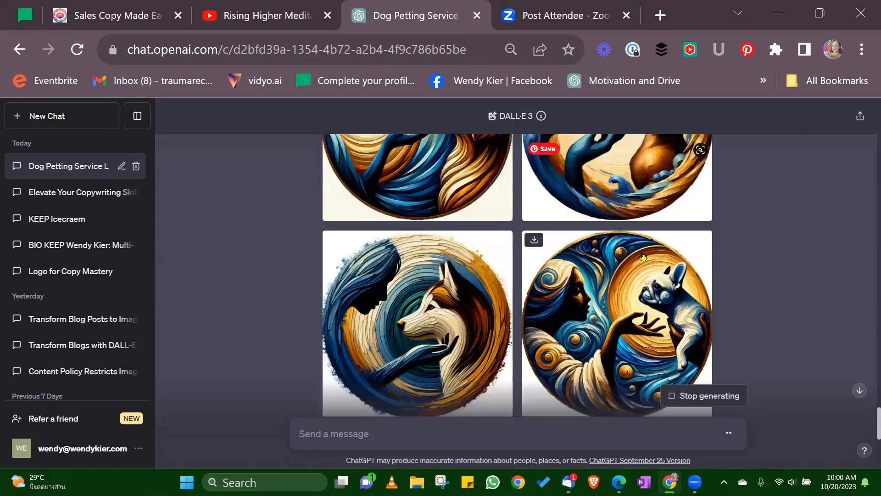
{"action": "scroll", "coordinate": [636, 282], "scroll_direction": "up", "scroll_amount": 1}
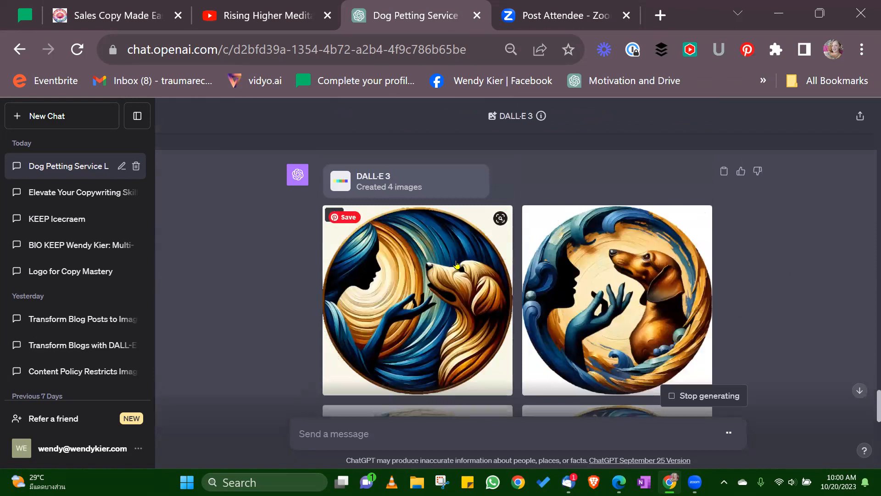
{"action": "scroll", "coordinate": [456, 265], "scroll_direction": "down", "scroll_amount": 2}
{"action": "scroll", "coordinate": [458, 265], "scroll_direction": "down", "scroll_amount": 6}
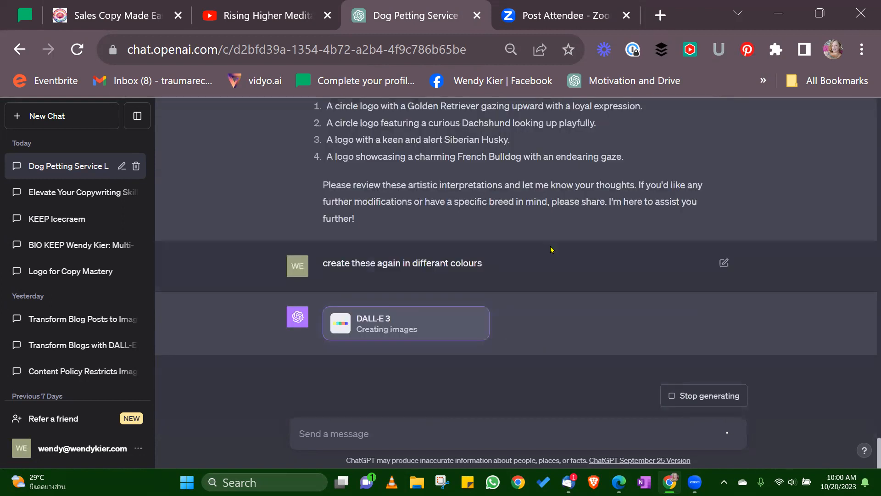
{"action": "scroll", "coordinate": [556, 266], "scroll_direction": "up", "scroll_amount": 5}
{"action": "left_click", "coordinate": [630, 303]}
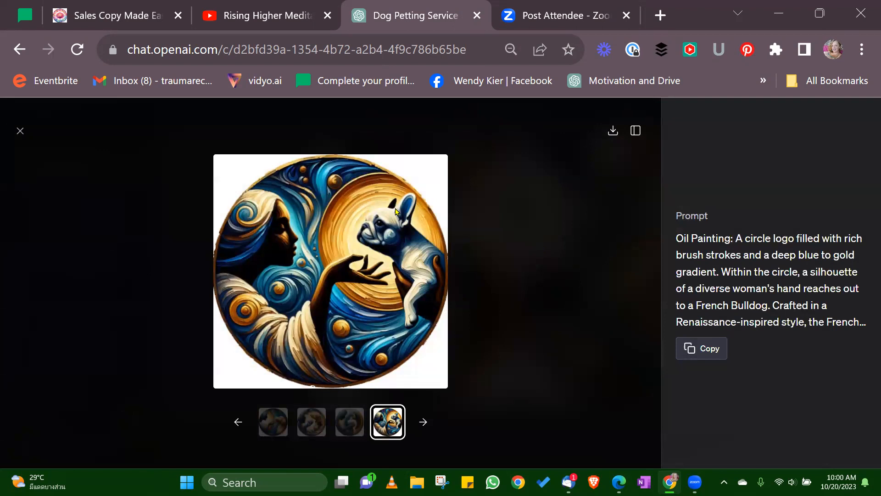
{"action": "mouse_move", "coordinate": [377, 184]}
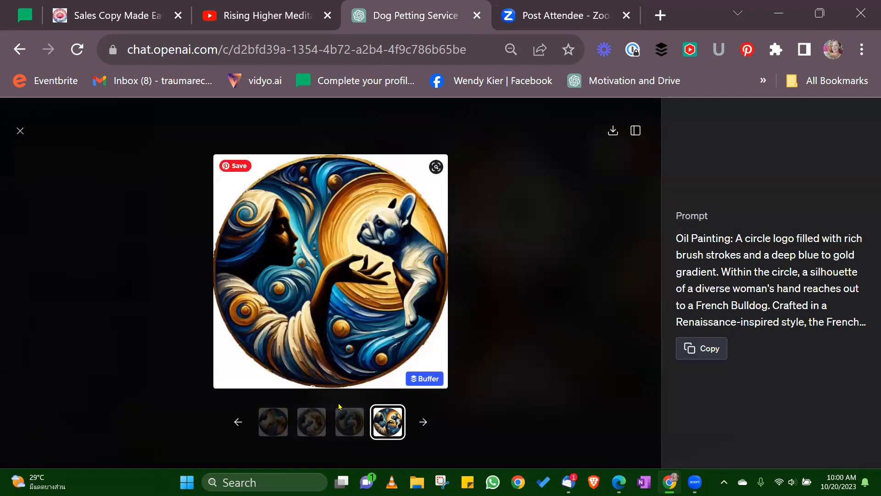
{"action": "left_click", "coordinate": [350, 422]}
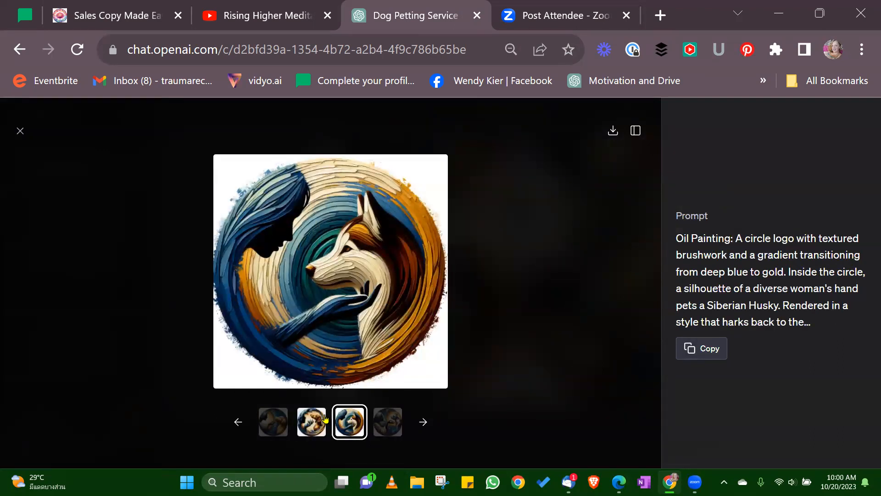
{"action": "left_click", "coordinate": [324, 419]}
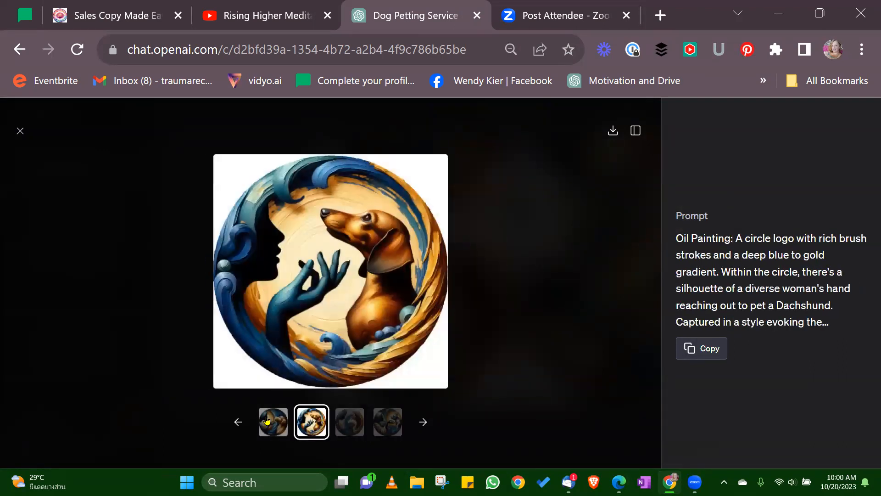
{"action": "left_click", "coordinate": [273, 421]}
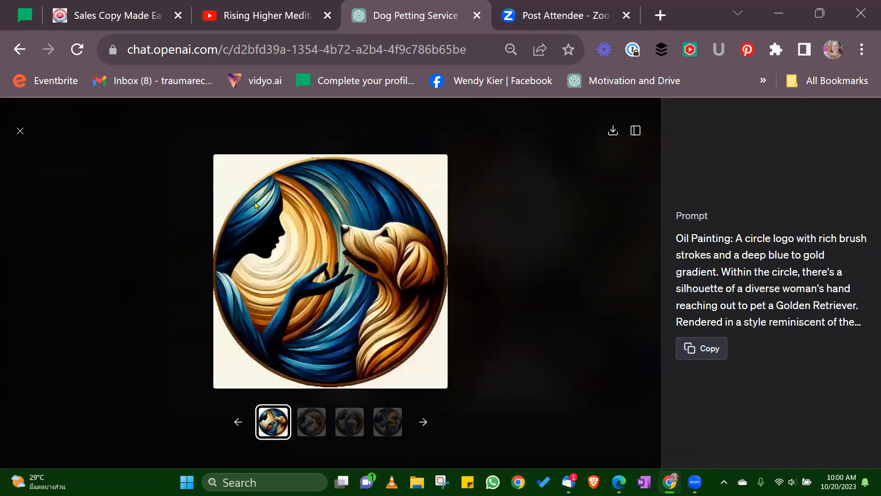
{"action": "left_click", "coordinate": [20, 131]}
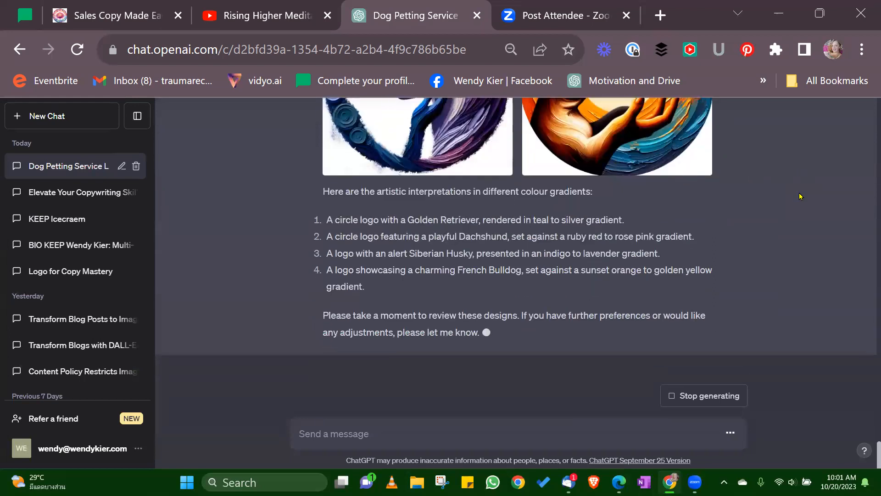
Examine the four recoloured dog logos and compare their colours, hands and dogs with the gradient descriptions beneath them
{"action": "scroll", "coordinate": [800, 196], "scroll_direction": "up", "scroll_amount": 4}
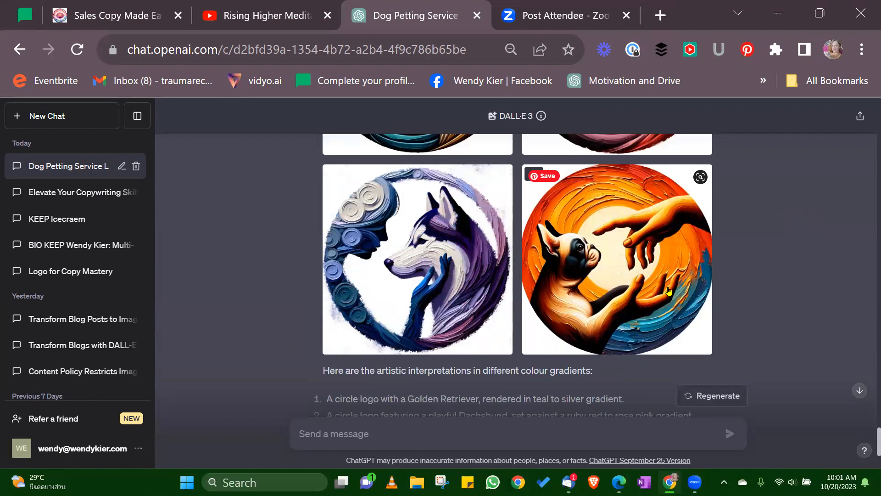
{"action": "scroll", "coordinate": [479, 290], "scroll_direction": "up", "scroll_amount": 1}
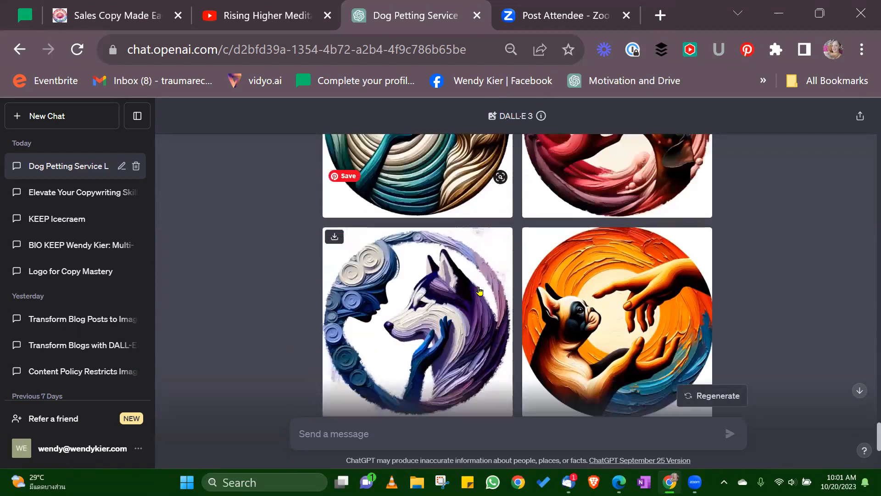
{"action": "scroll", "coordinate": [479, 290], "scroll_direction": "up", "scroll_amount": 2}
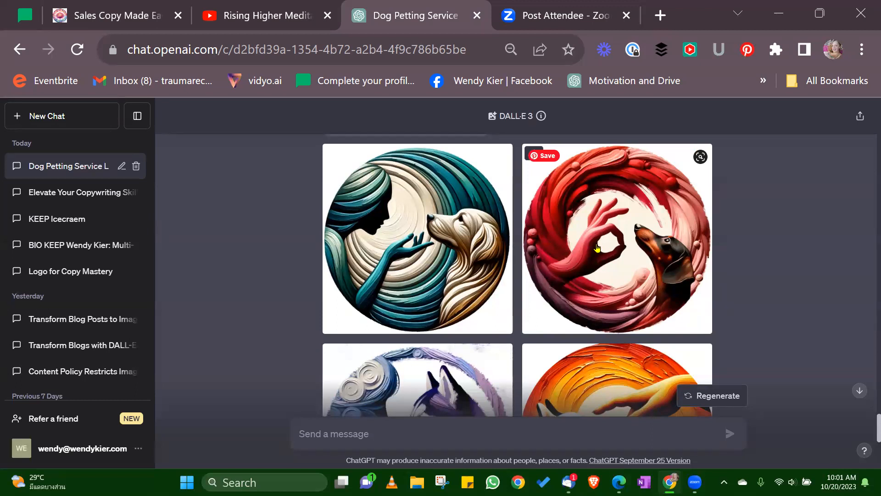
{"action": "left_click", "coordinate": [527, 155]}
{"action": "scroll", "coordinate": [647, 243], "scroll_direction": "down", "scroll_amount": 2}
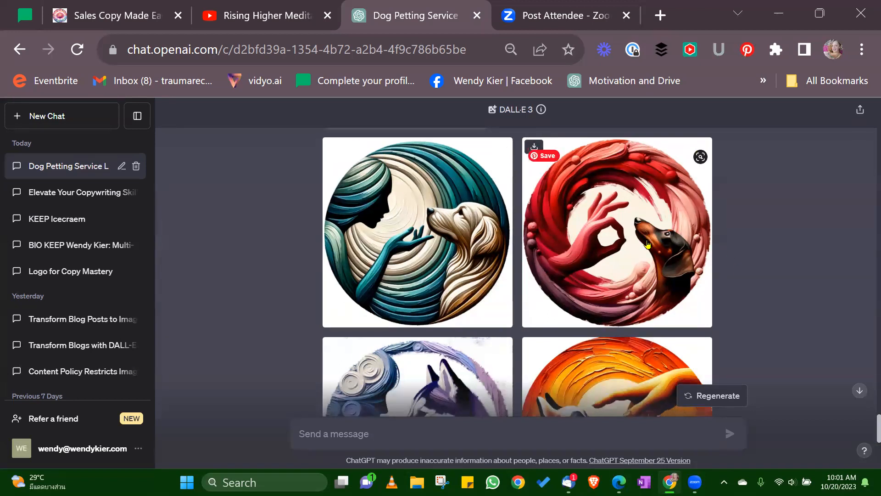
{"action": "scroll", "coordinate": [647, 244], "scroll_direction": "down", "scroll_amount": 2}
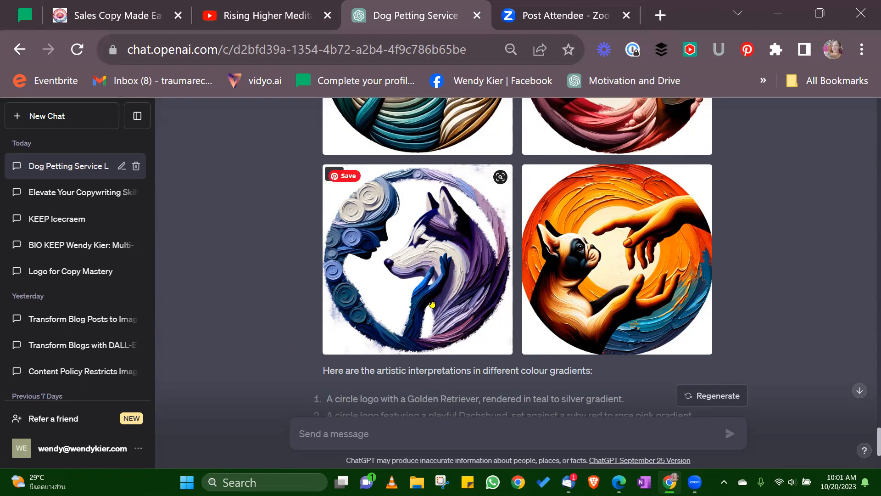
{"action": "scroll", "coordinate": [465, 271], "scroll_direction": "down", "scroll_amount": 3}
{"action": "scroll", "coordinate": [507, 249], "scroll_direction": "up", "scroll_amount": 5}
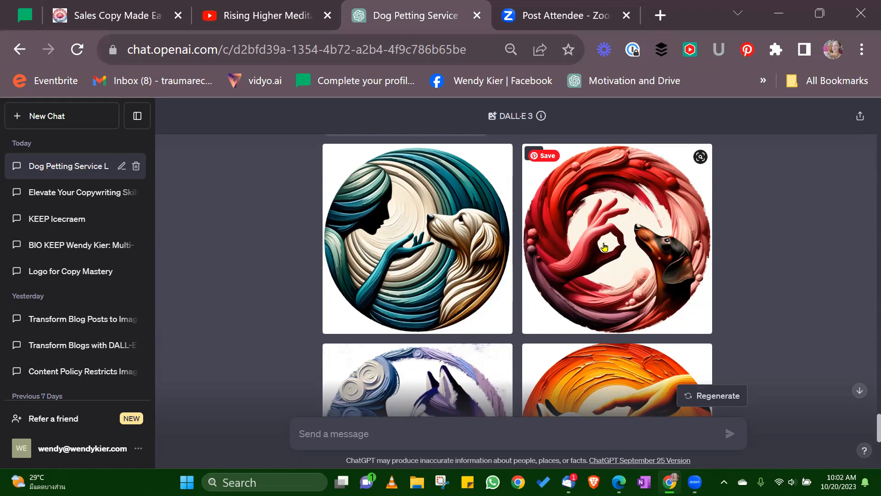
{"action": "scroll", "coordinate": [603, 247], "scroll_direction": "down", "scroll_amount": 2}
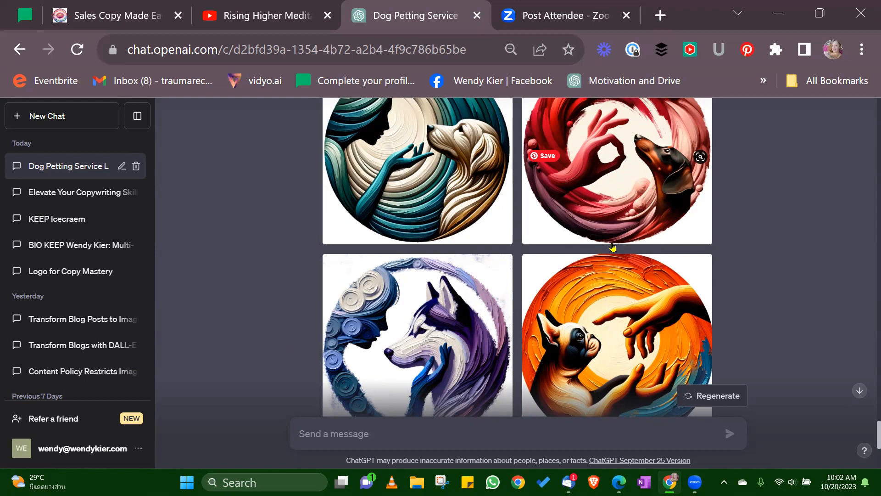
{"action": "scroll", "coordinate": [612, 247], "scroll_direction": "up", "scroll_amount": 3}
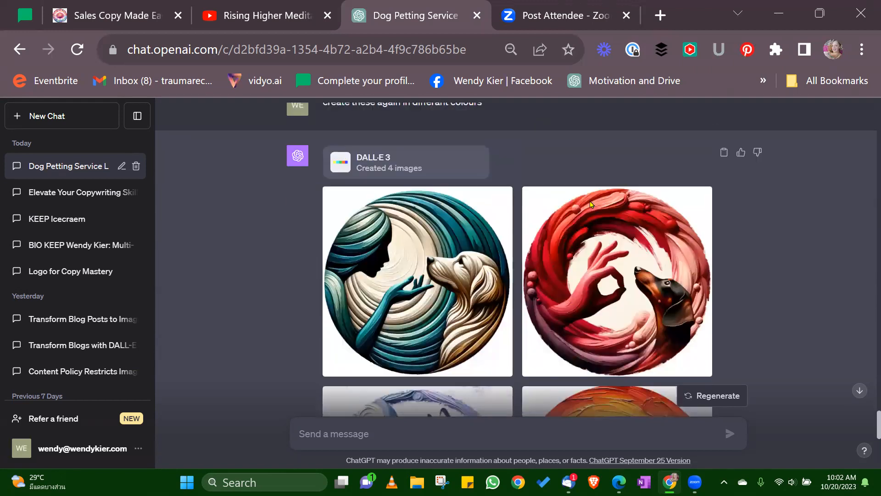
{"action": "scroll", "coordinate": [591, 205], "scroll_direction": "down", "scroll_amount": 5}
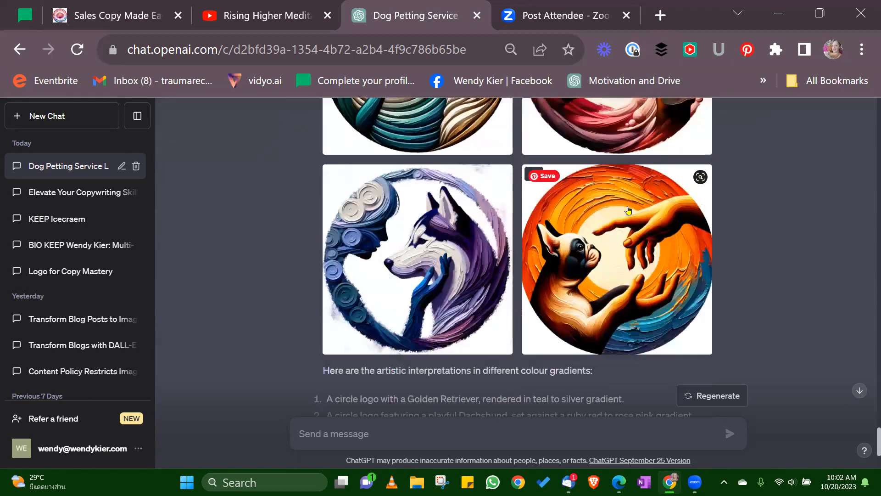
{"action": "scroll", "coordinate": [628, 210], "scroll_direction": "up", "scroll_amount": 2}
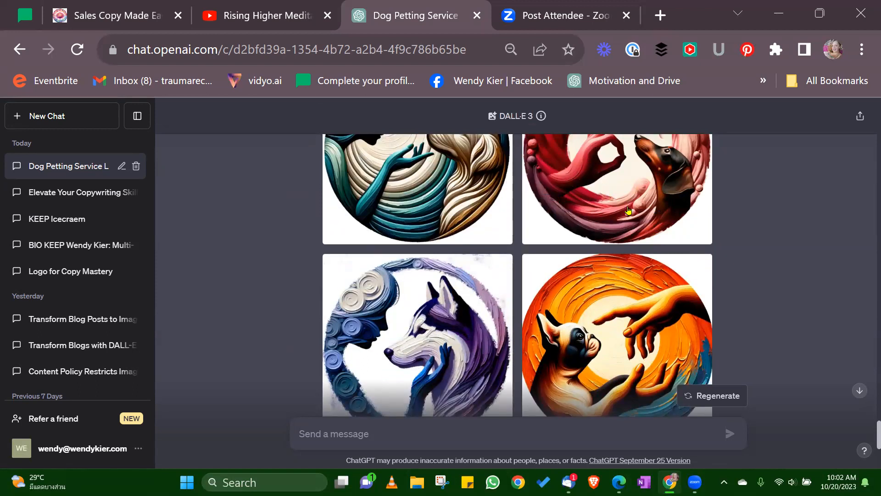
{"action": "scroll", "coordinate": [628, 210], "scroll_direction": "up", "scroll_amount": 2}
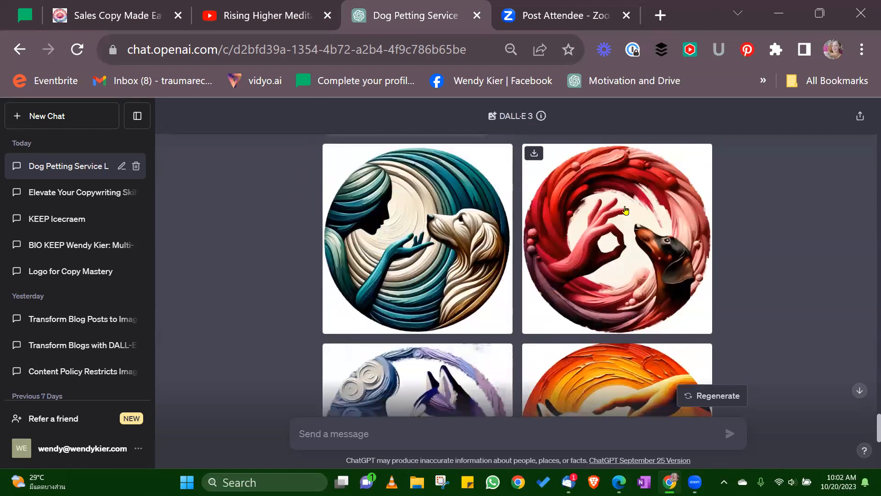